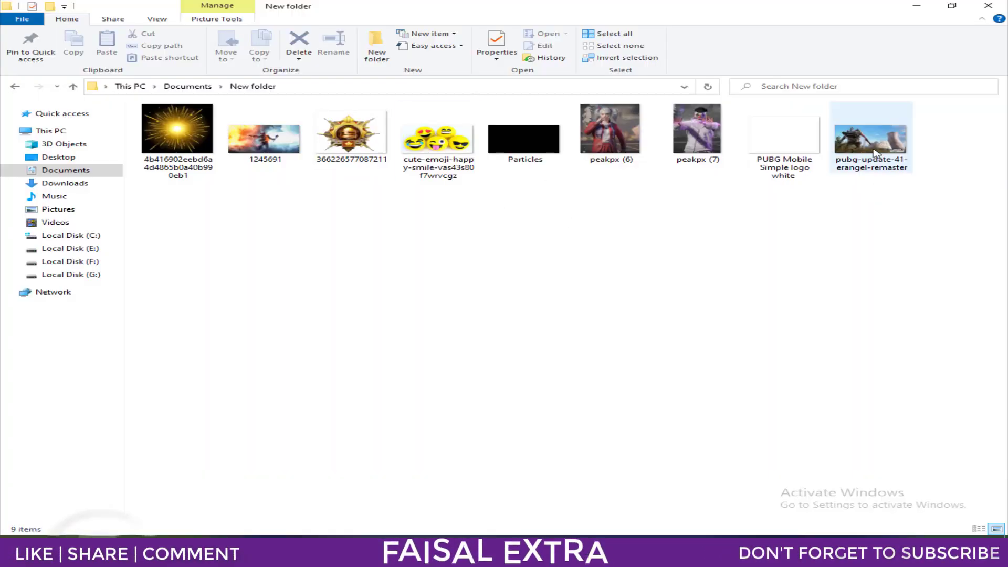
Step: Drop the PUBG Erangel artwork onto the canvas and scale it up to fill the frame
mouse_move(869, 137)
mouse_down()
mouse_move(167, 536)
mouse_move(262, 376)
mouse_up()
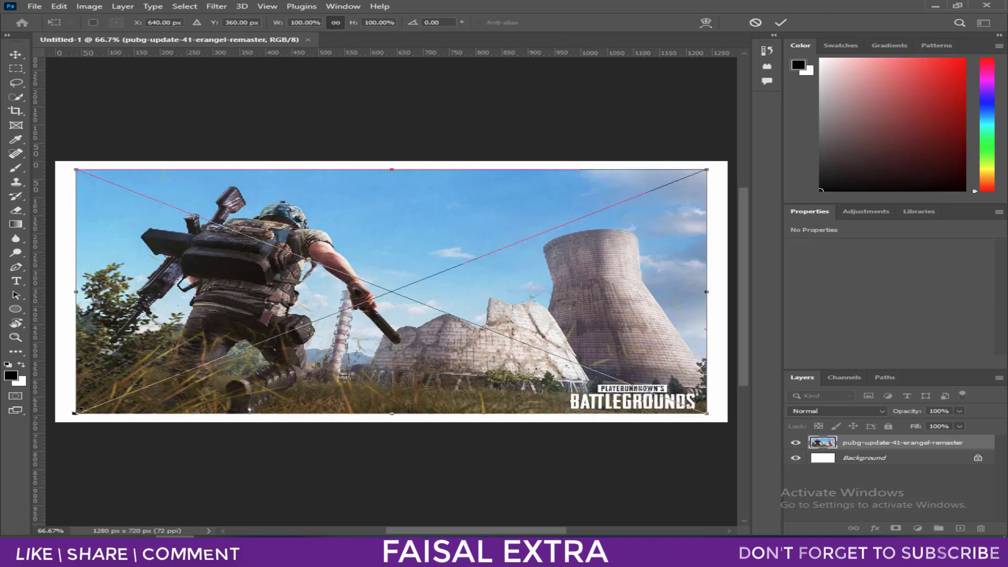
drag(76, 413, 56, 420)
drag(708, 165, 725, 163)
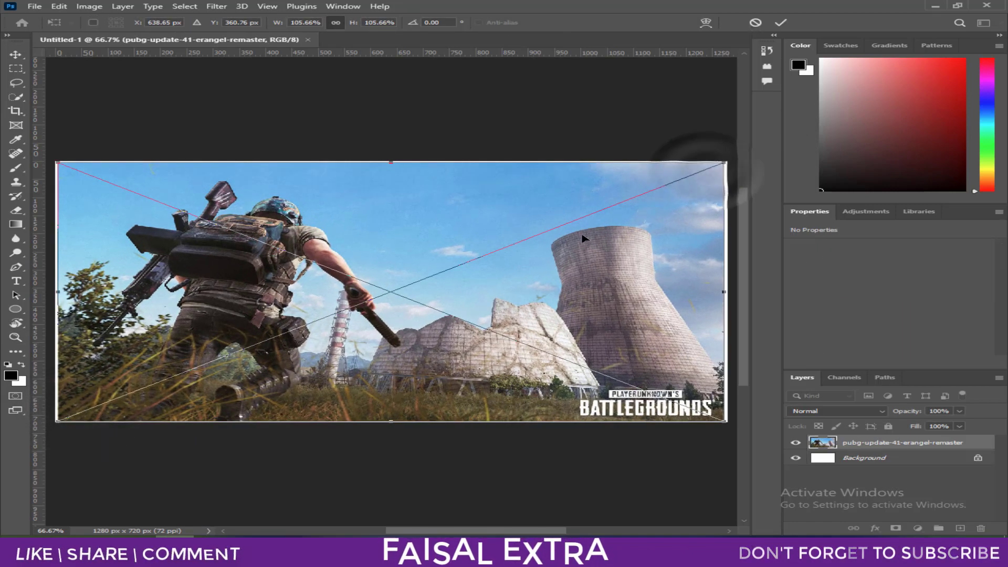
key(Return)
Step: Enlarge the placed image slightly past the edges to 1296×730 px and nudge it into place
key(ctrl+t)
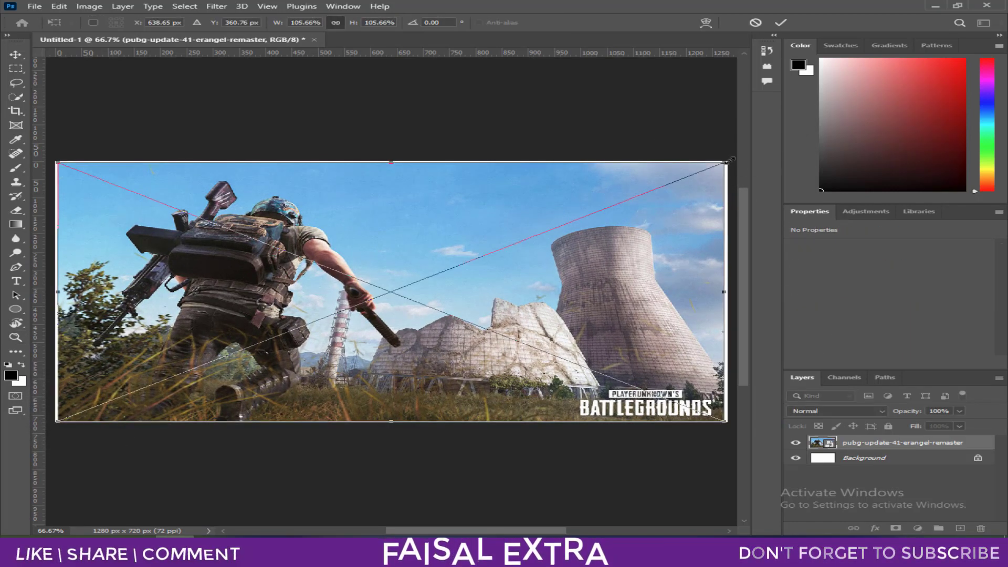
drag(726, 163, 733, 154)
key(Return)
click(467, 22)
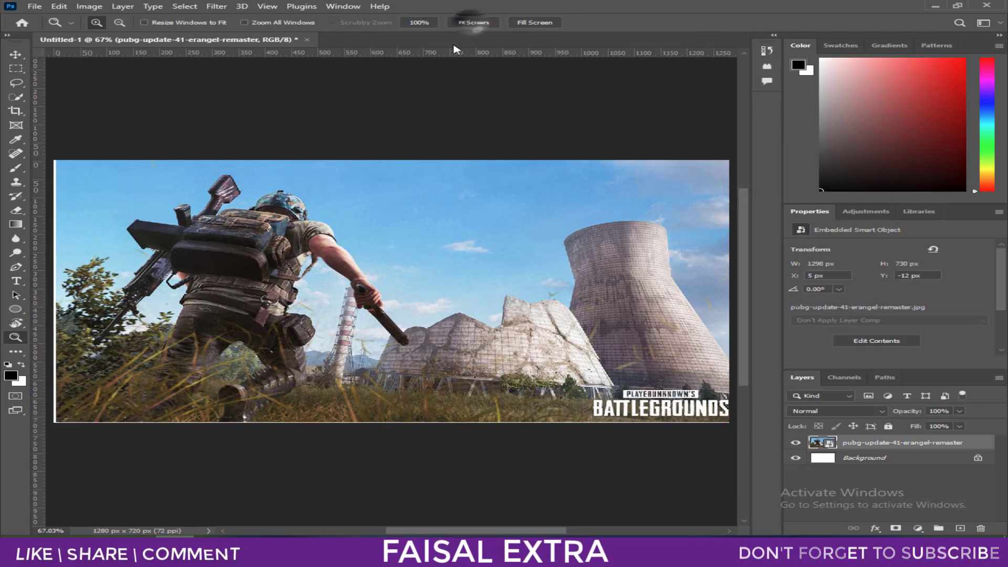
key(v)
drag(207, 347, 203, 349)
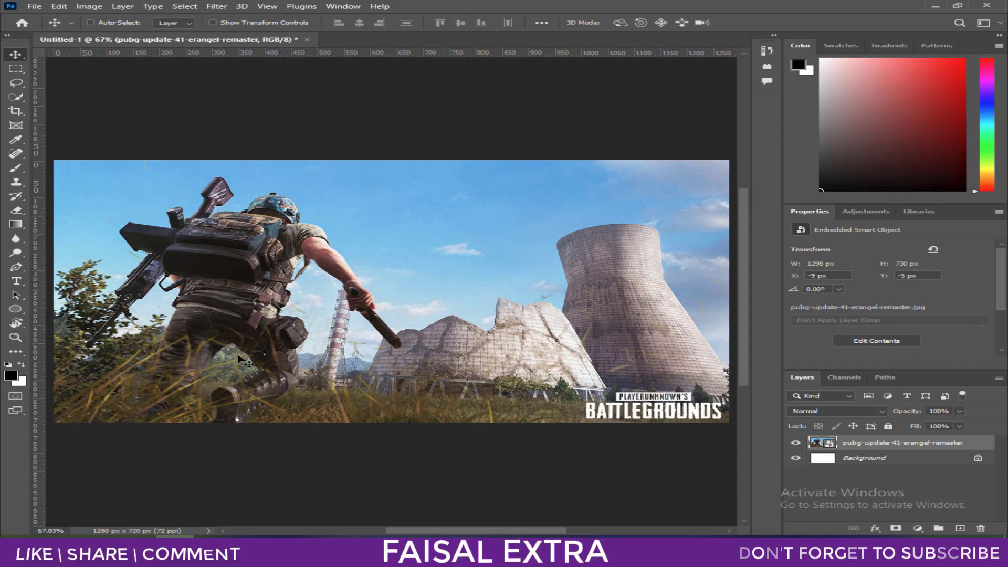
Step: Add a black Solid Color fill layer over the PUBG image
click(937, 528)
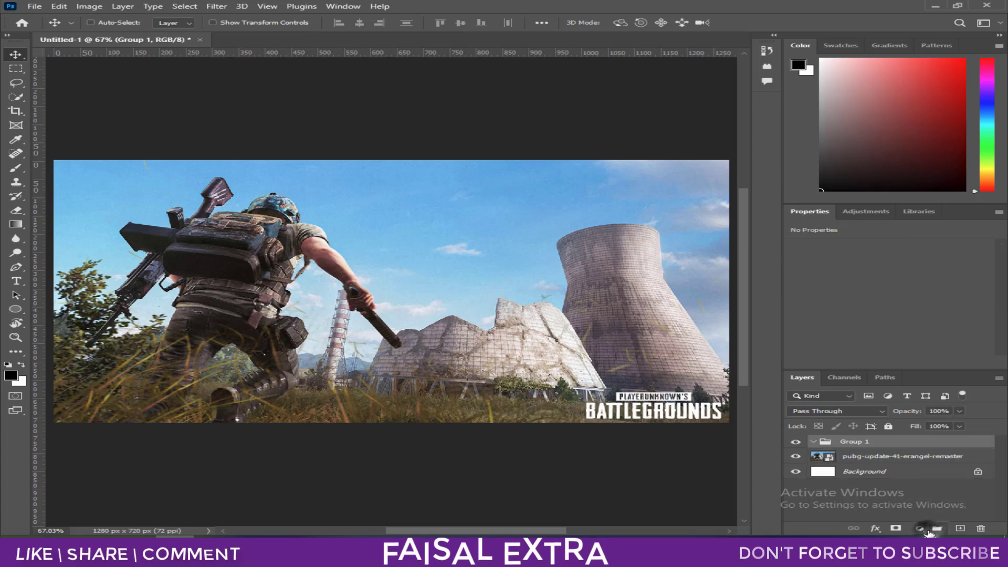
key(ctrl+z)
click(918, 527)
click(900, 336)
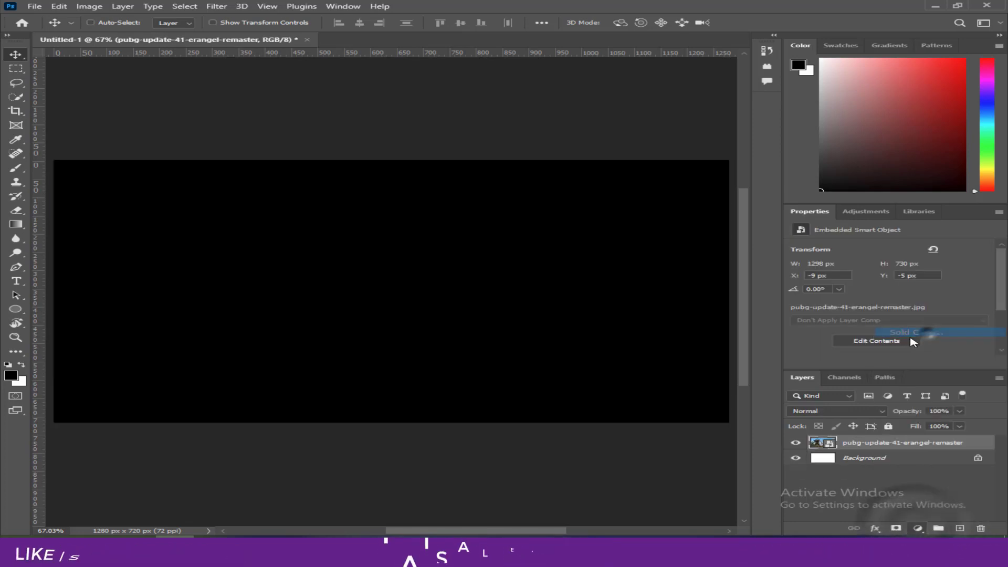
click(804, 300)
Step: Blend the black fill in Soft Light at 61% opacity
click(819, 411)
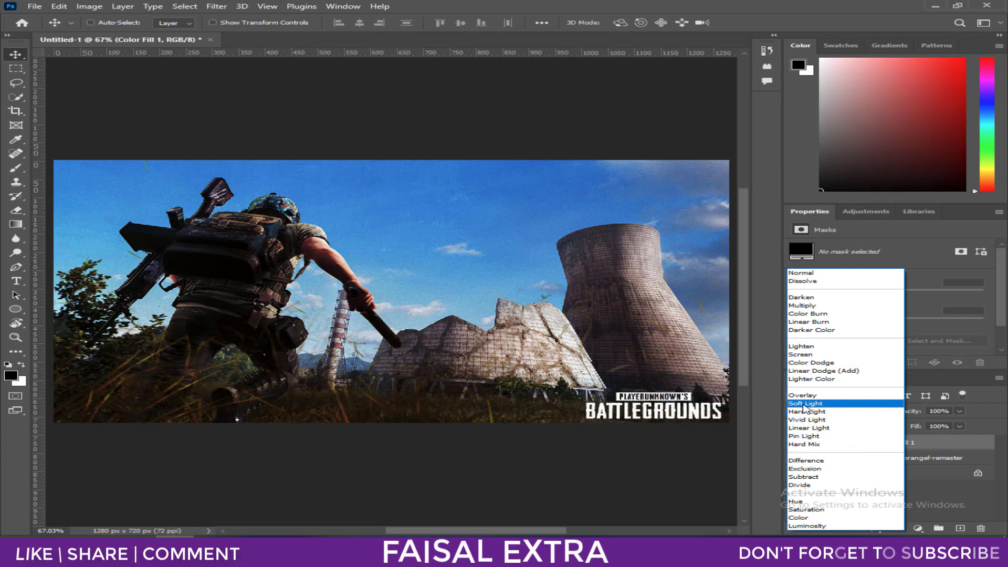
click(805, 403)
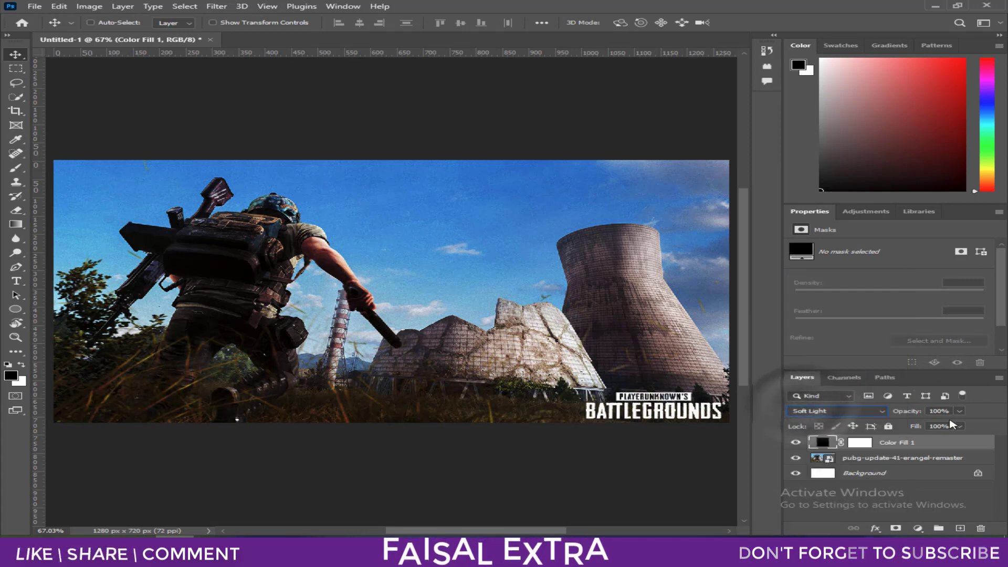
drag(954, 428, 865, 511)
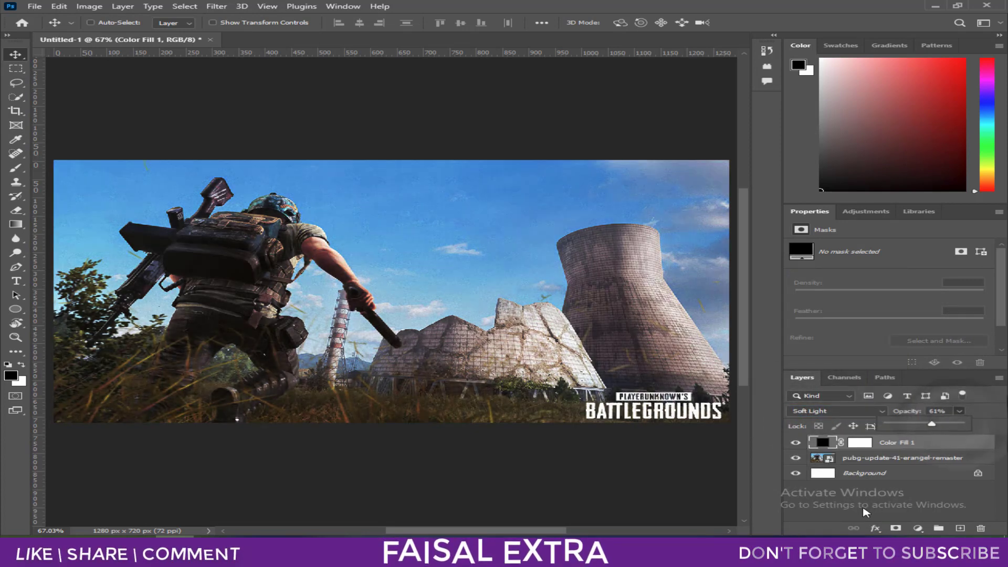
click(917, 529)
Step: Add a Hue/Saturation adjustment with hue about -61 and lightness -12
click(902, 433)
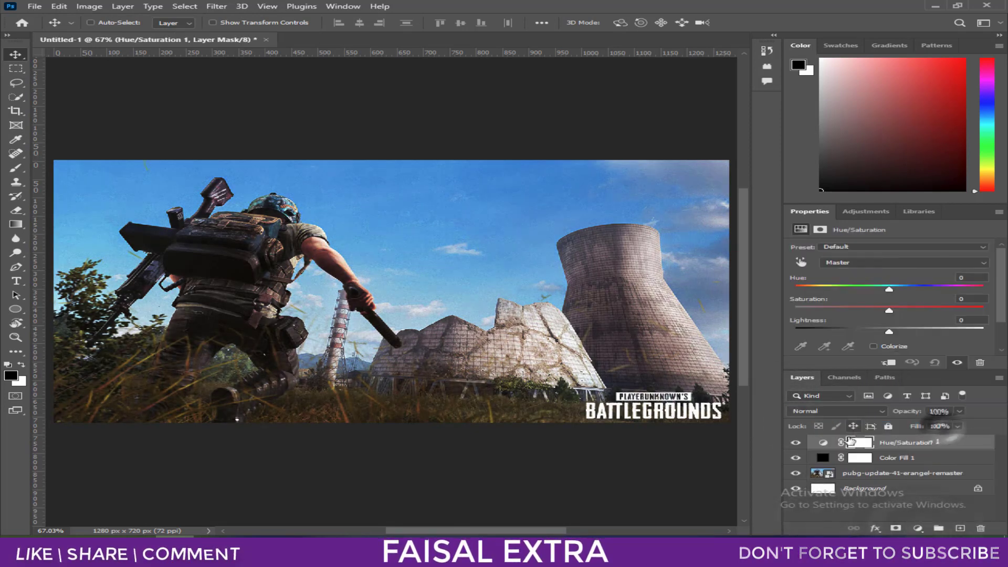
drag(889, 289, 840, 289)
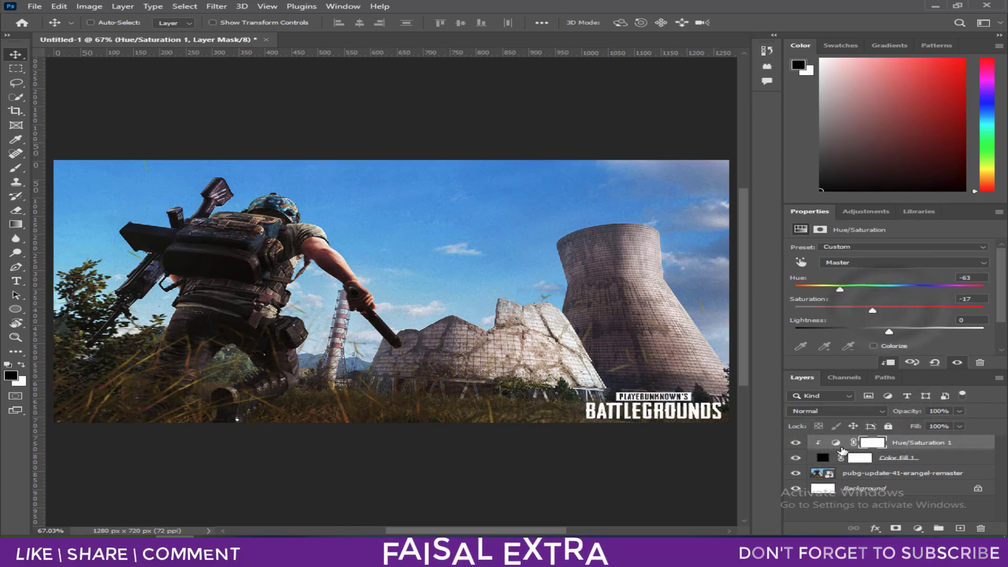
drag(893, 333, 879, 334)
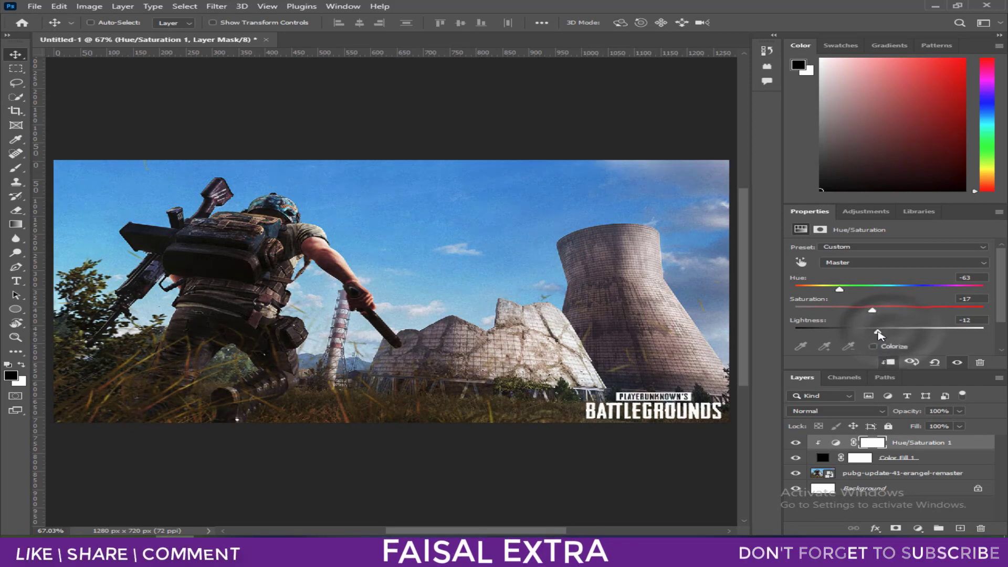
Step: Add a clipped Curves adjustment, move the black point and apply Auto
click(918, 528)
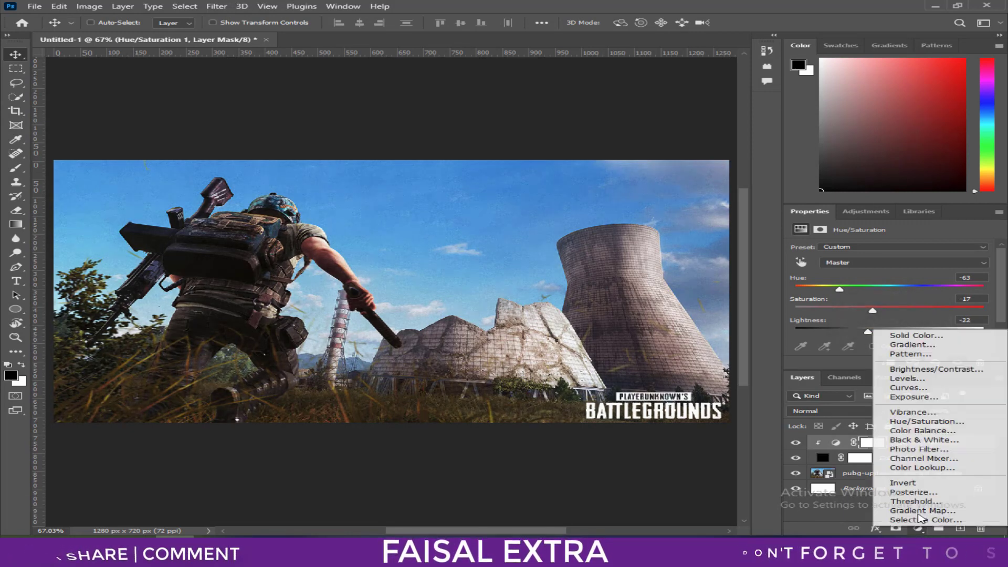
click(901, 388)
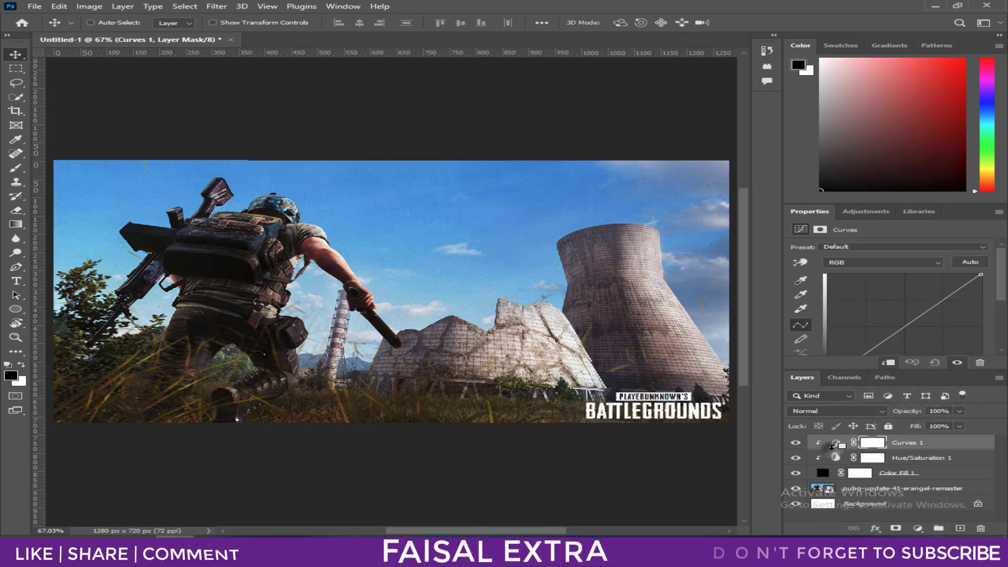
alt+click(836, 450)
scroll(903, 304, down, 2)
drag(829, 336, 873, 344)
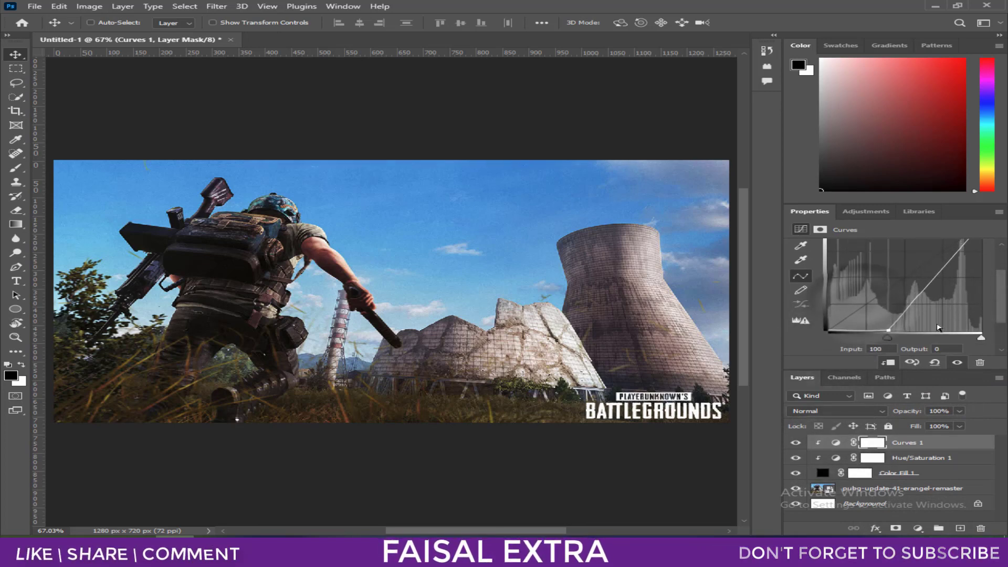
scroll(1006, 286, up, 2)
click(970, 262)
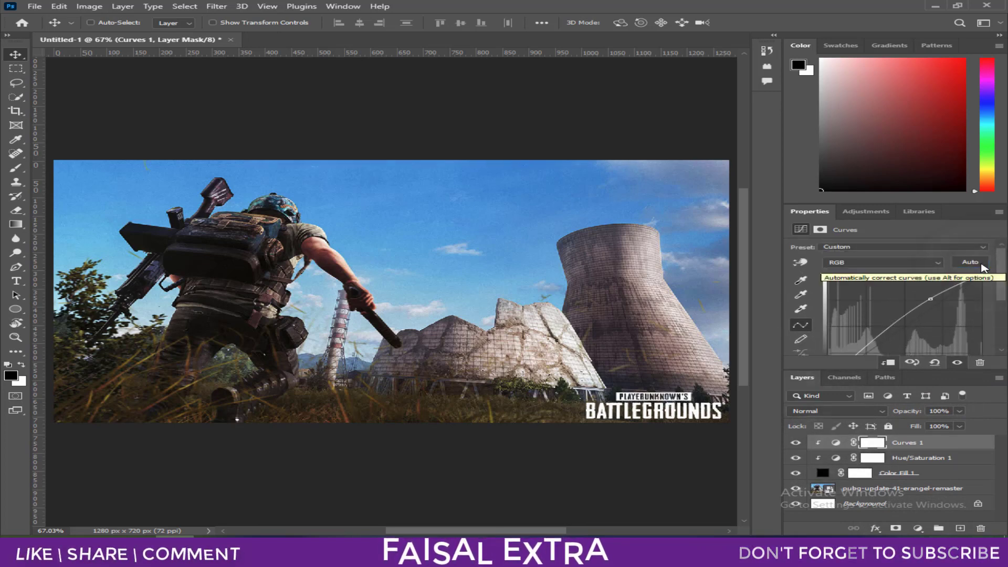
scroll(1006, 286, down, 1)
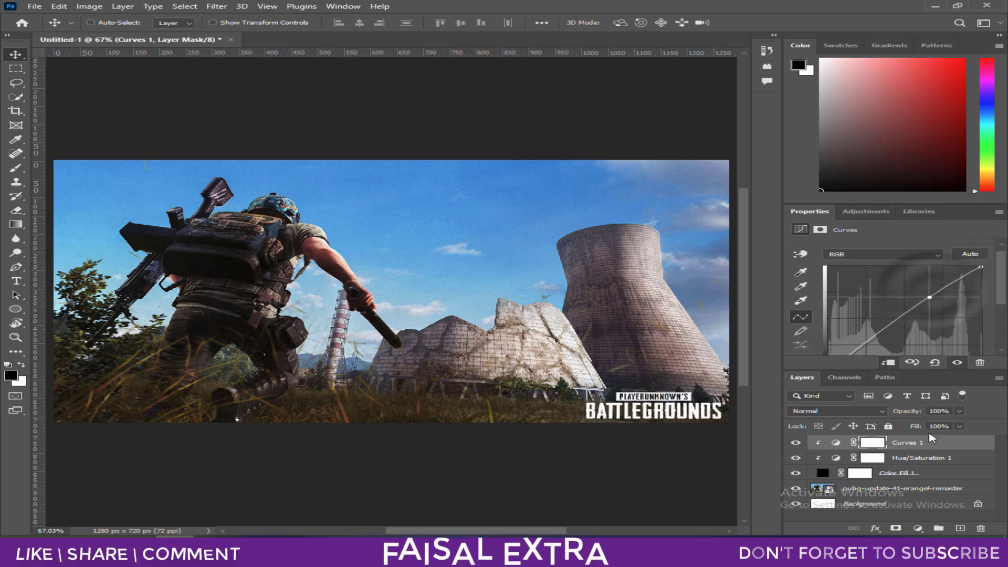
Step: Clip the Color Fill to the image and set Hue/Saturation hue to -7 for a blue sky
alt+click(840, 481)
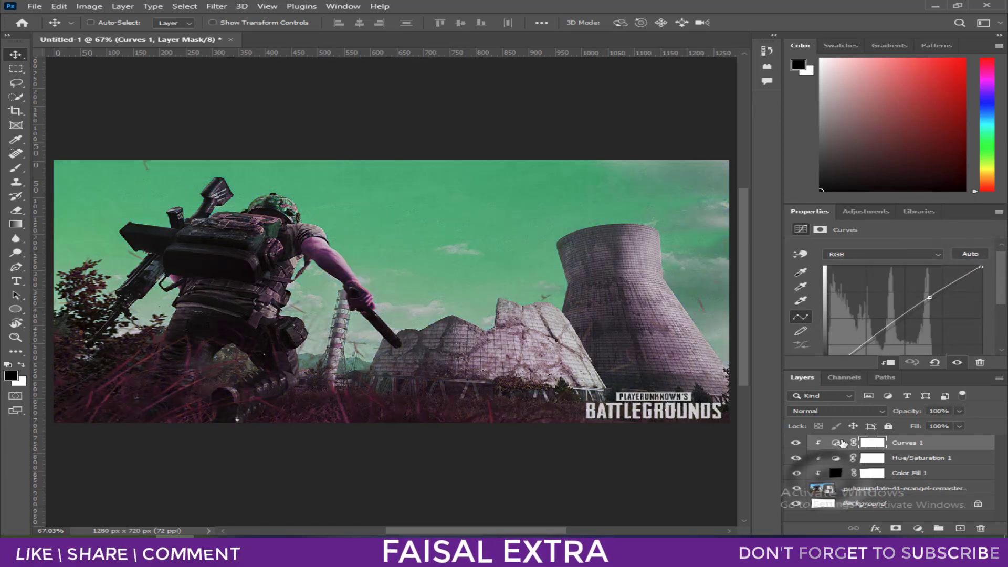
click(872, 457)
drag(839, 289, 883, 288)
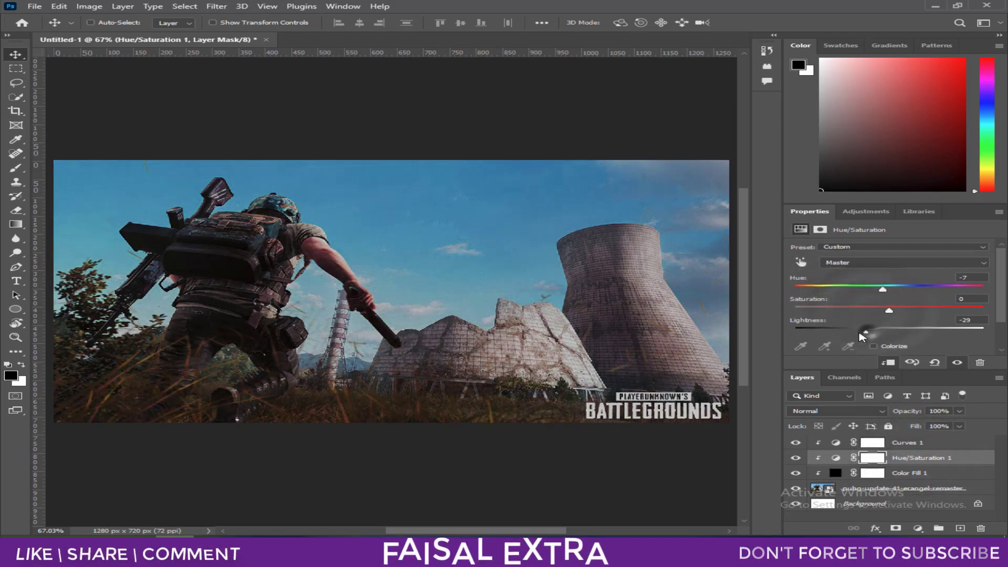
Step: Darken Hue/Saturation lightness further and add an Exposure adjustment at -0.94
drag(868, 330, 857, 331)
click(928, 529)
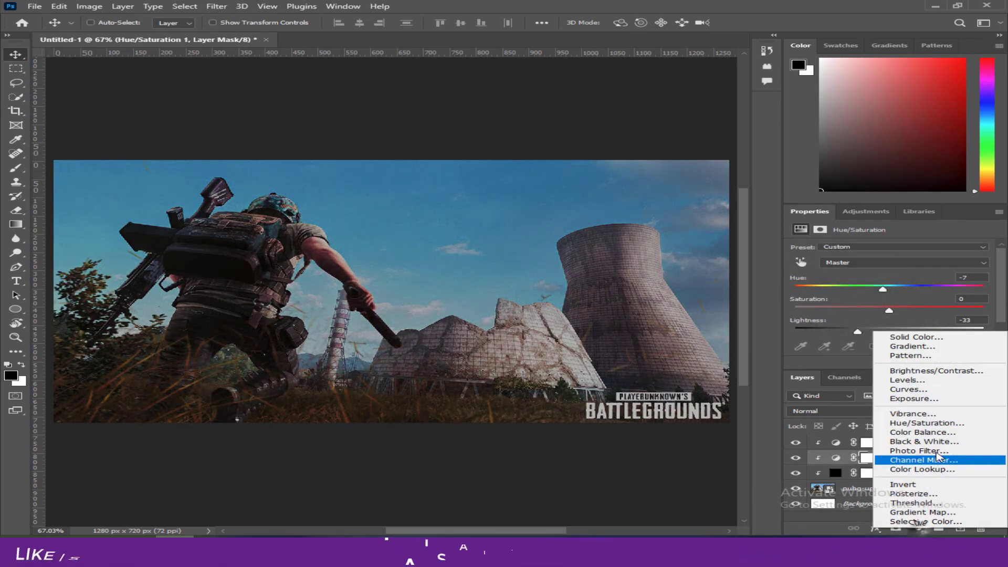
click(905, 391)
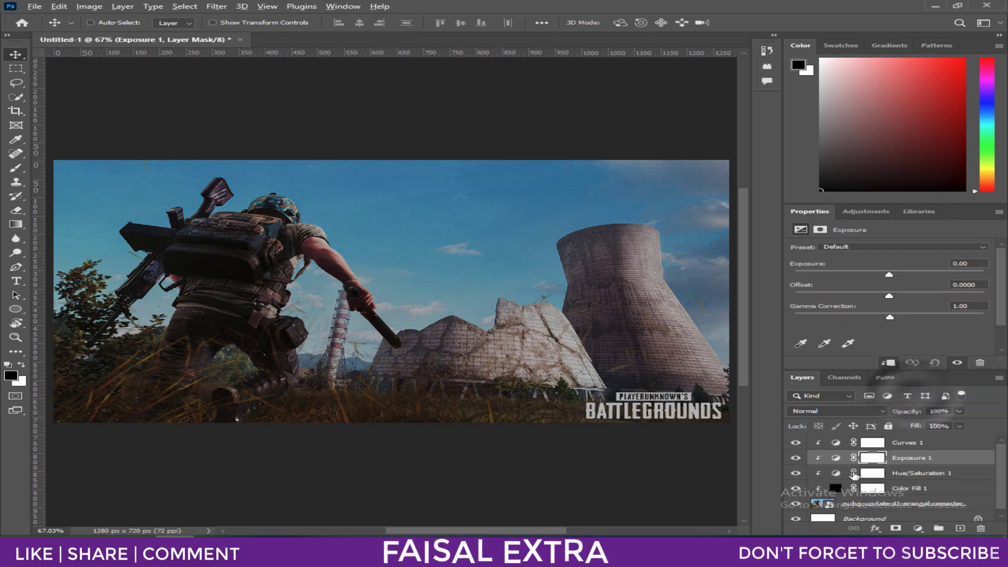
mouse_move(889, 274)
mouse_down()
mouse_move(875, 274)
mouse_move(890, 298)
mouse_up()
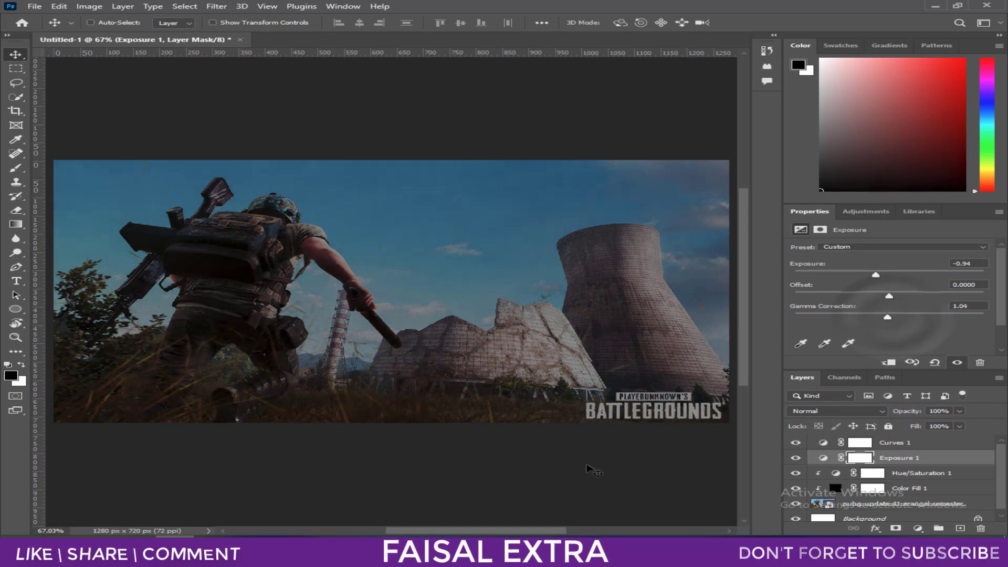
shift+click(892, 442)
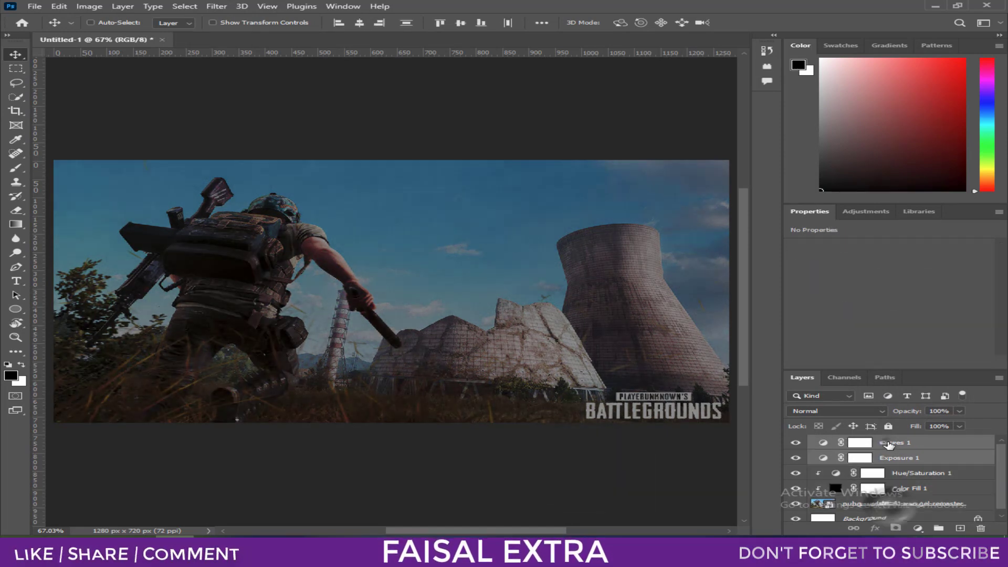
Step: Group the image with its fill and adjustment layers and name the group 'Bg'
shift+click(887, 504)
key(ctrl+g)
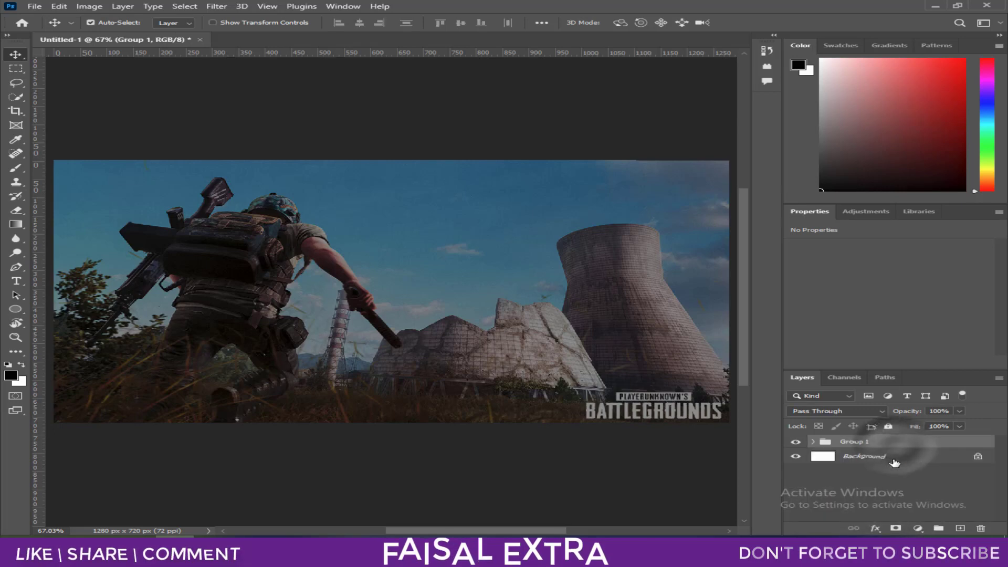
double_click(861, 442)
text(Bg)
key(Return)
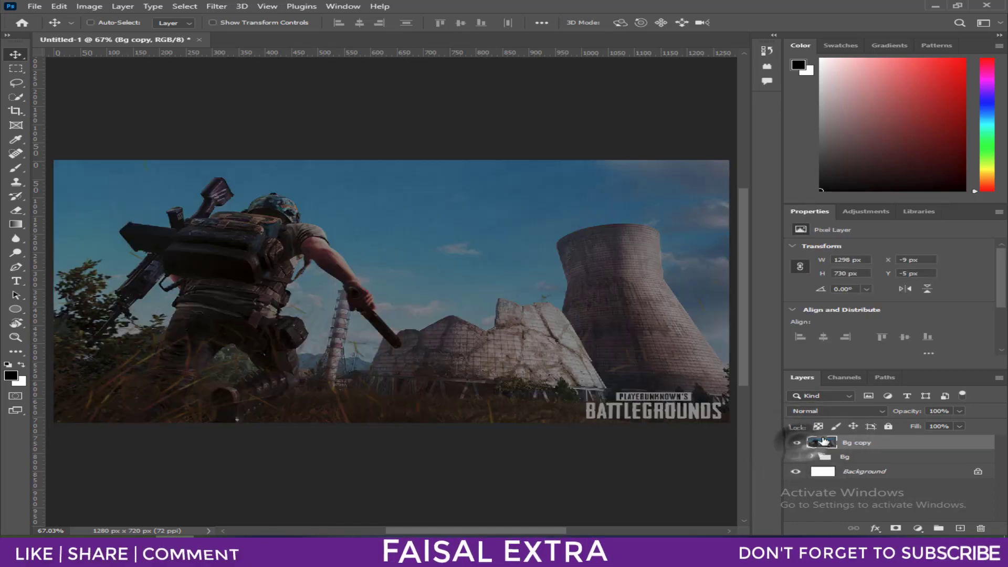
click(215, 7)
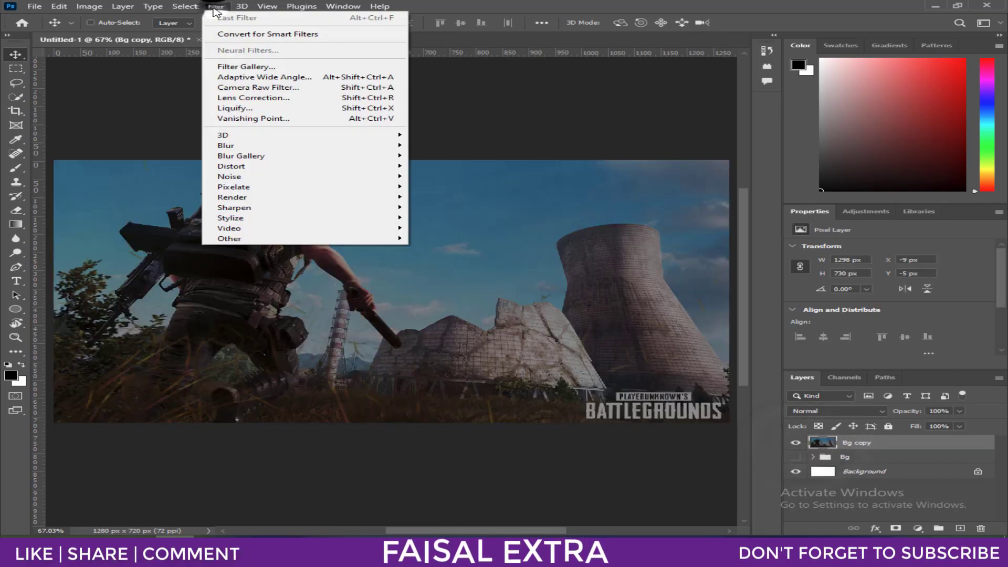
Step: Grade the Bg copy in Camera Raw: Clarity +60, Vibrance -26, Saturation -19, Temperature +15
click(261, 88)
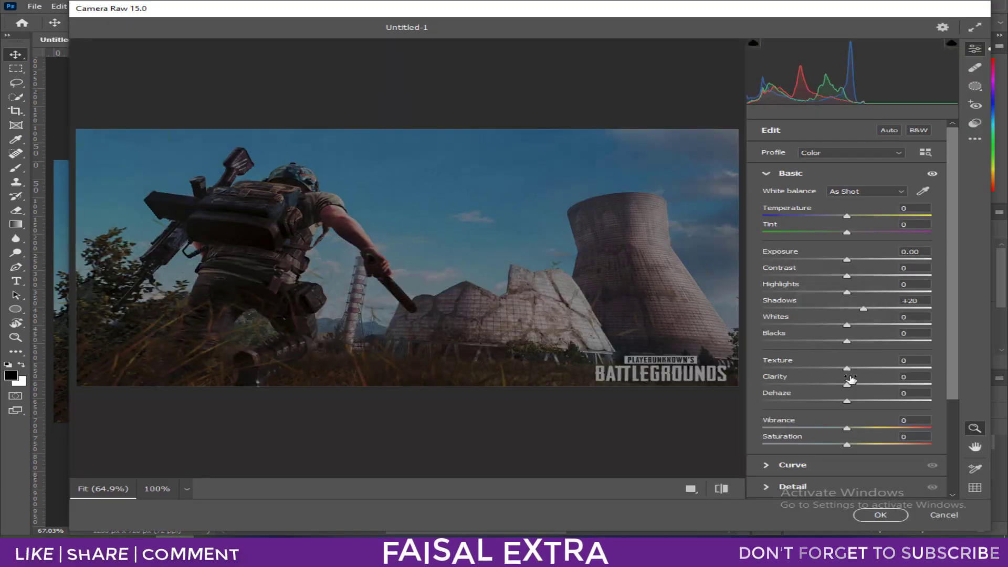
drag(877, 386, 887, 388)
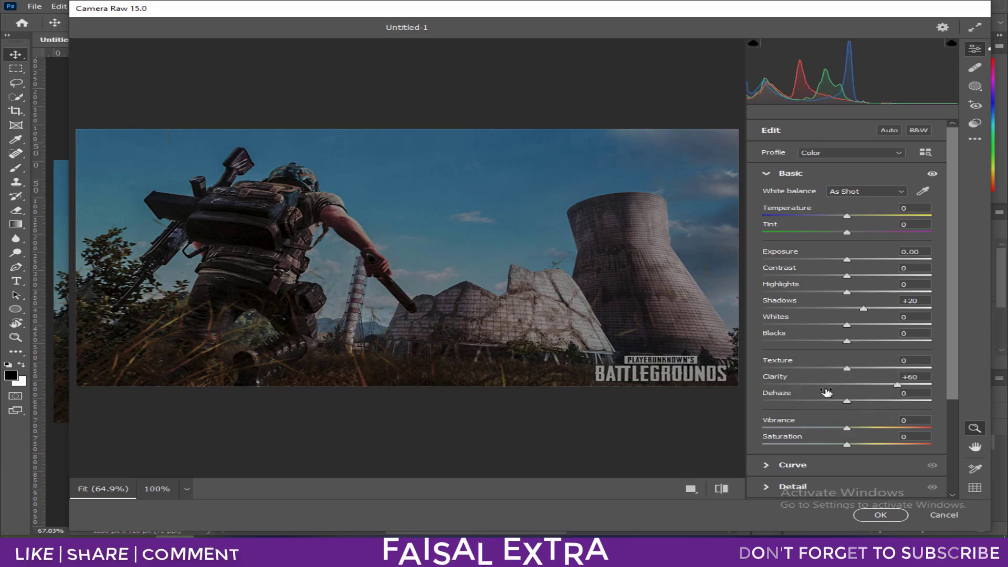
drag(829, 430, 825, 429)
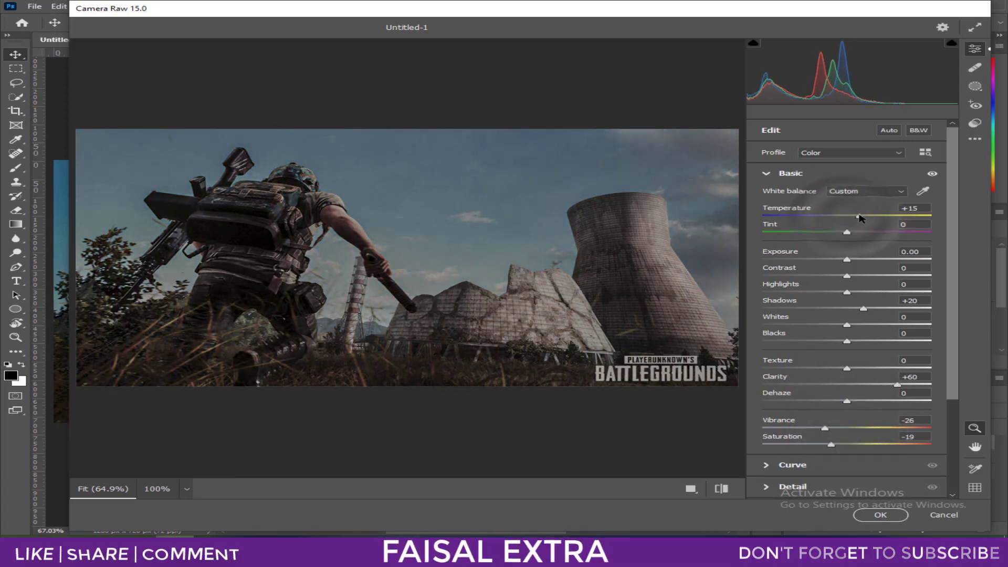
click(879, 515)
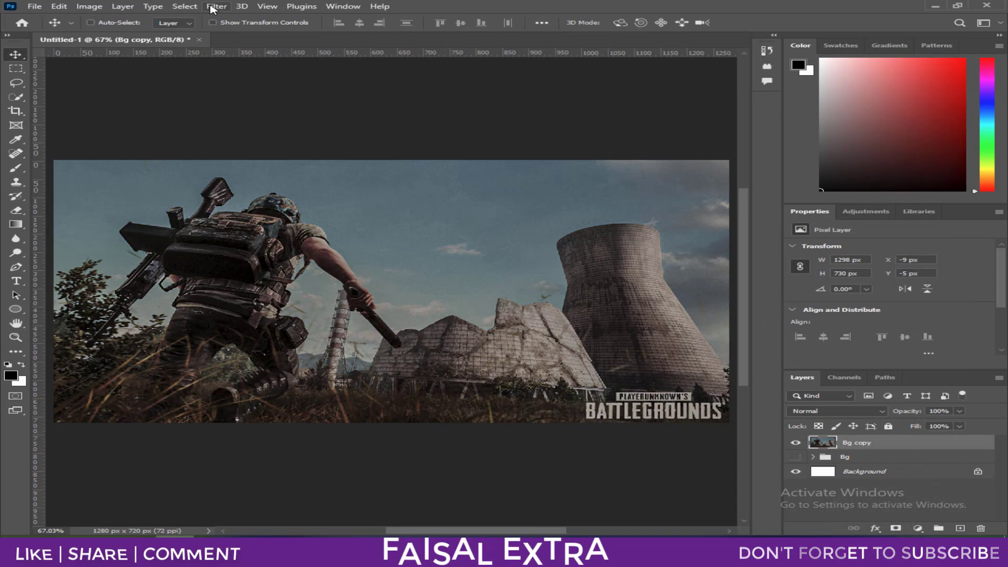
Step: Soften the graded Bg copy layer with a Gaussian Blur
click(217, 6)
mouse_move(228, 146)
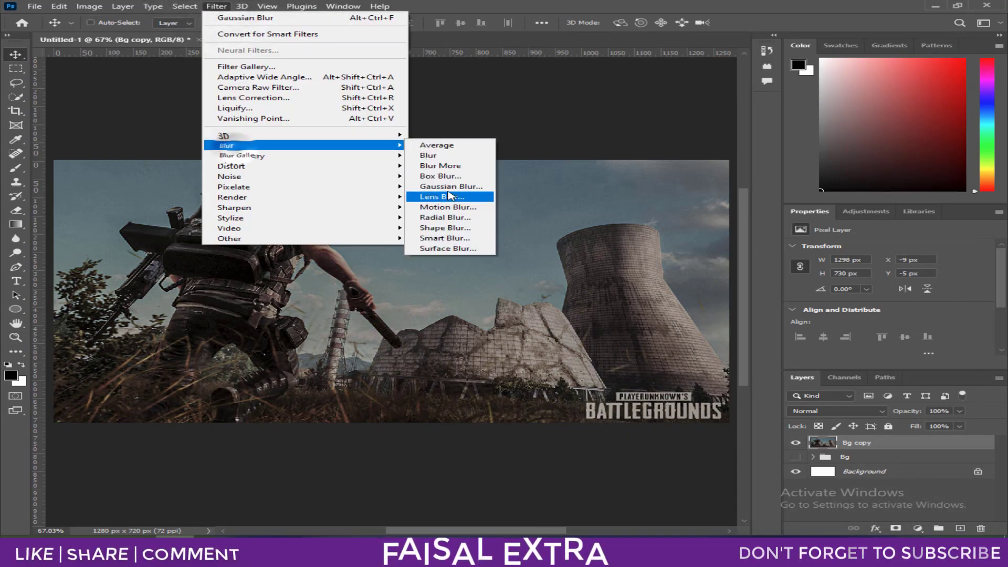
click(447, 192)
click(585, 126)
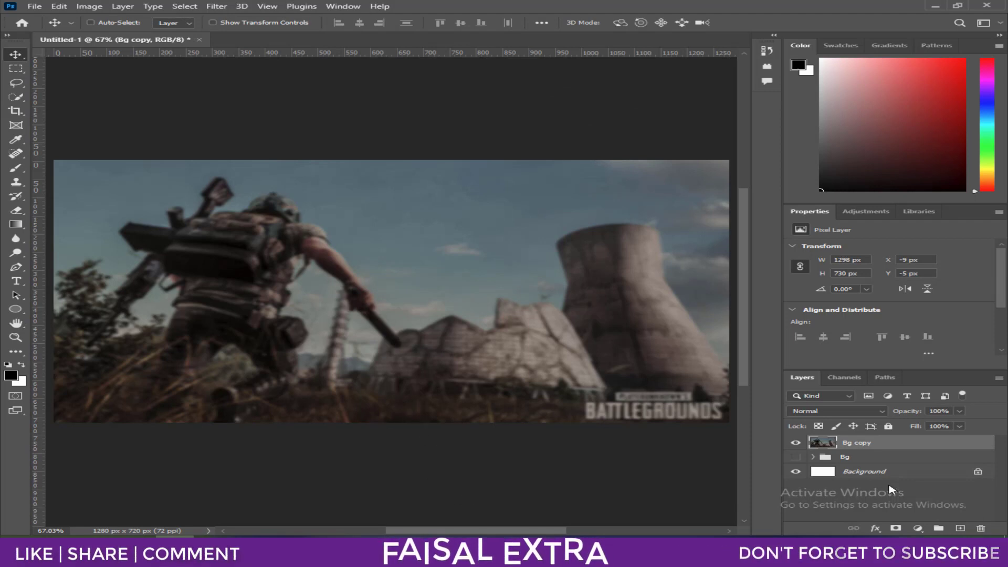
click(918, 528)
click(899, 340)
Step: Add a Gradient Fill layer running from orange #ffa800 to white
key(Escape)
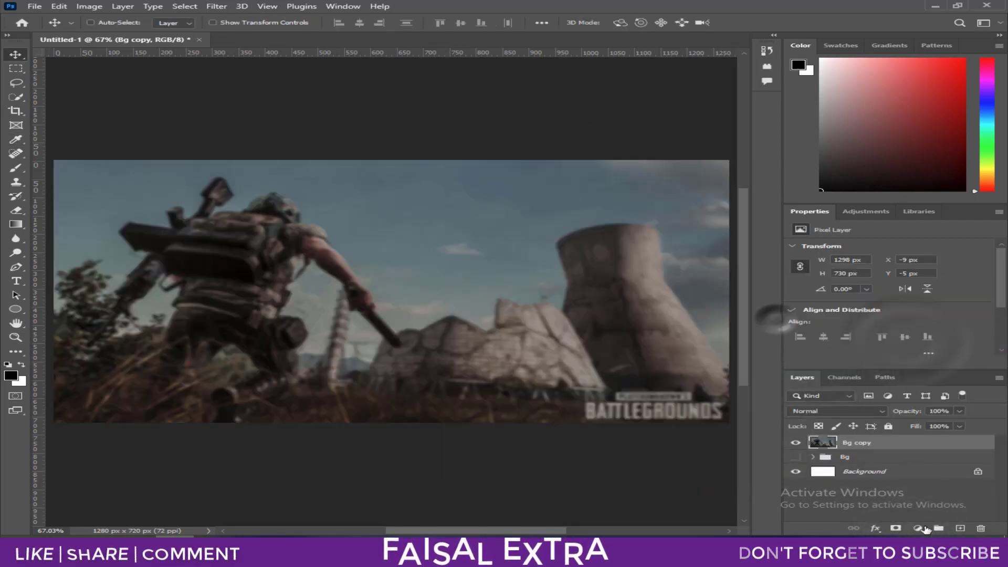
click(924, 528)
click(900, 346)
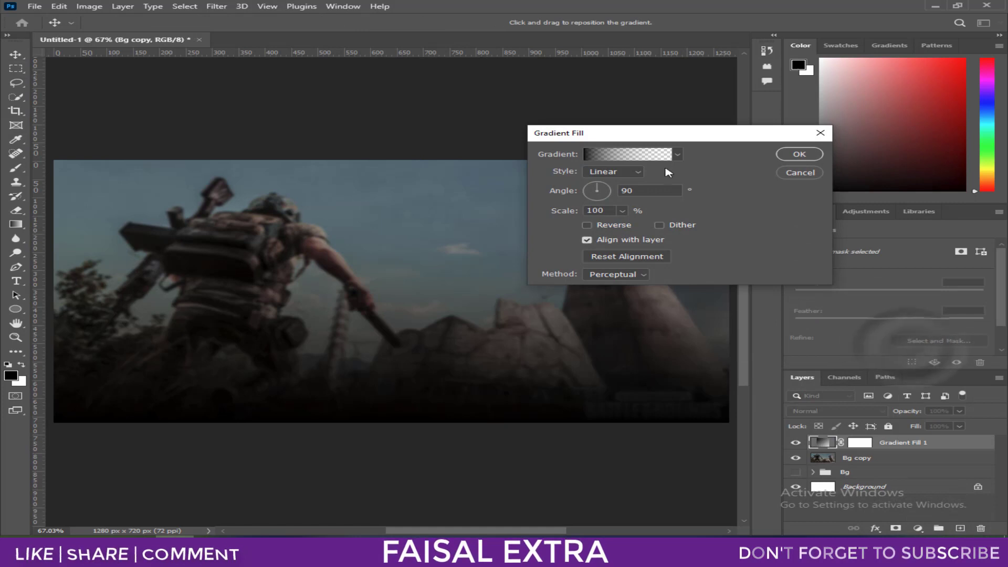
click(677, 154)
click(546, 176)
click(565, 193)
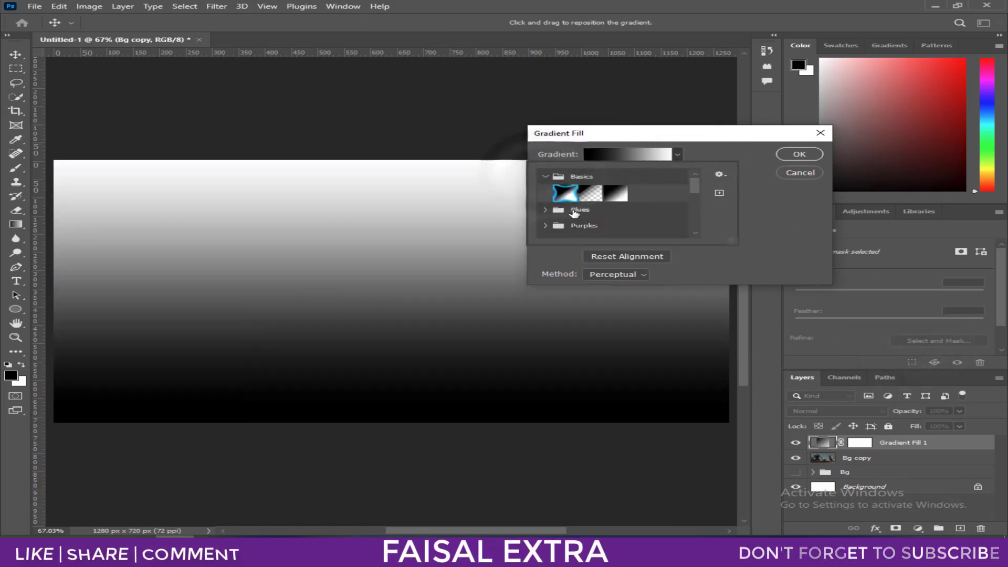
click(627, 154)
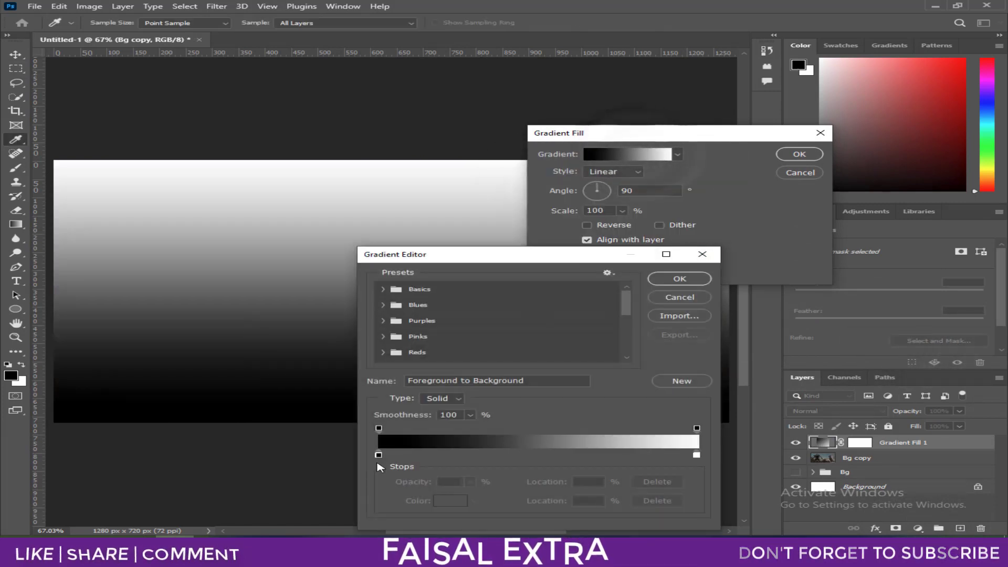
click(442, 502)
text(ffa800)
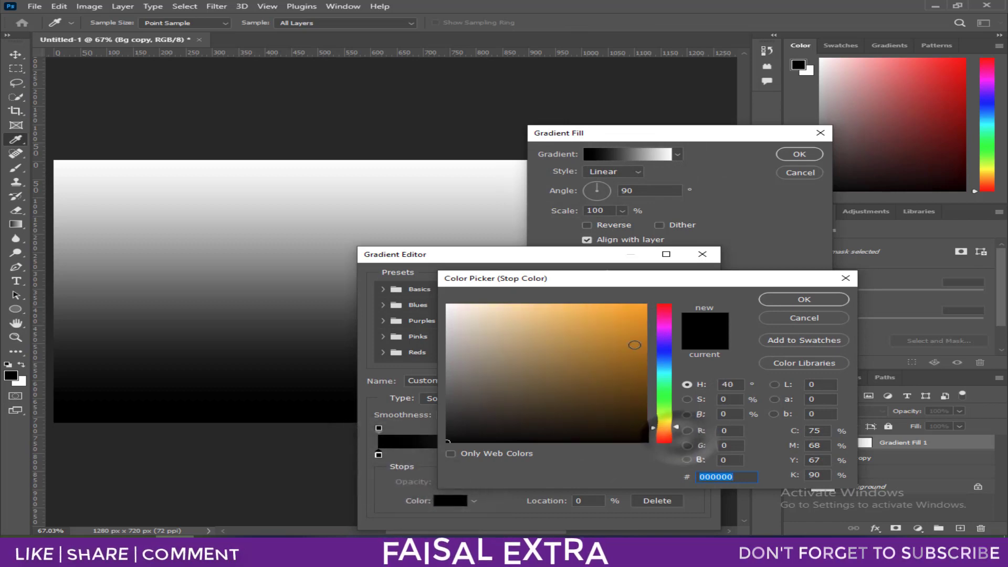
click(789, 303)
click(690, 284)
Step: Make the gradient Radial and raise its scale to 615%
click(613, 172)
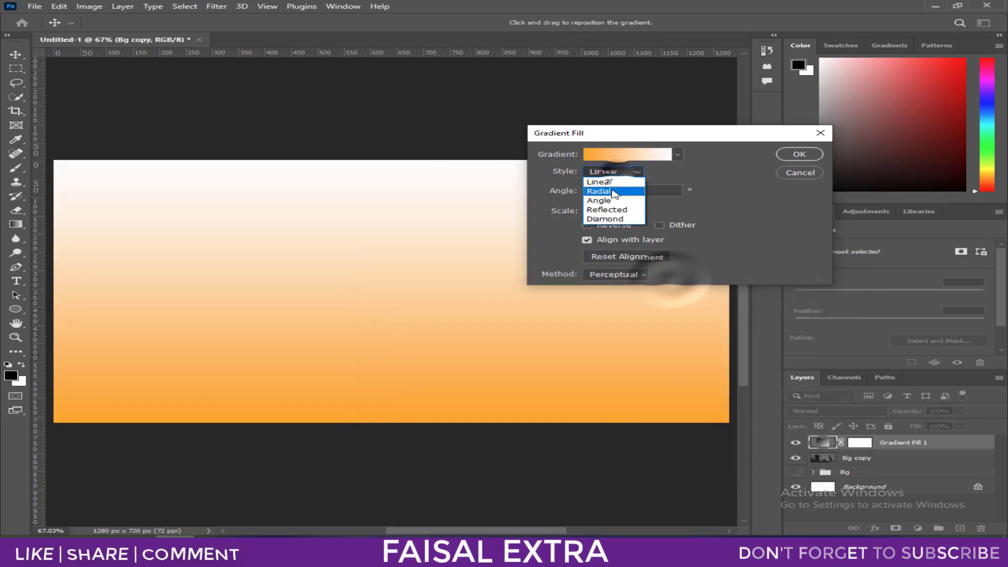
click(609, 226)
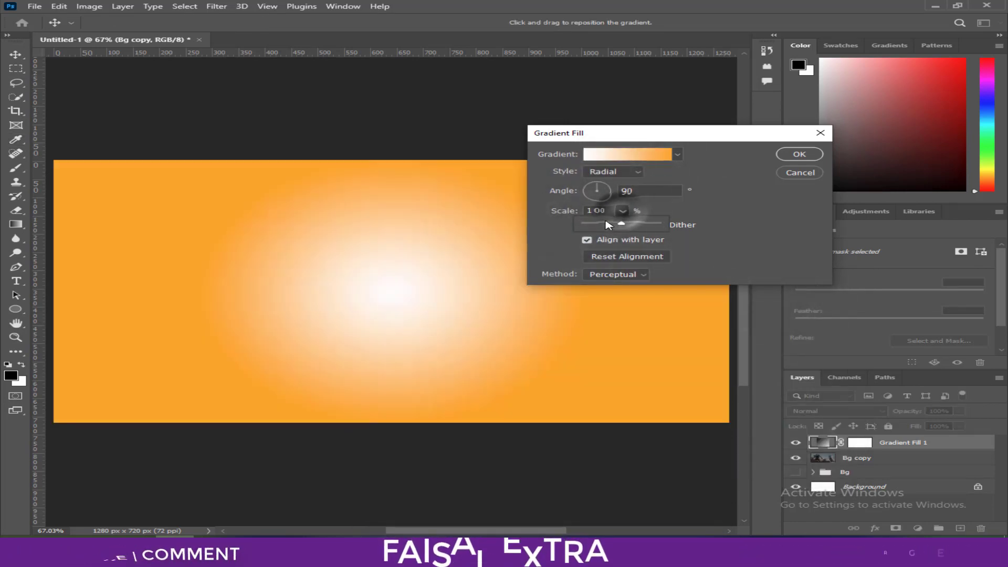
mouse_move(628, 225)
mouse_down()
mouse_move(613, 227)
mouse_move(651, 226)
mouse_up()
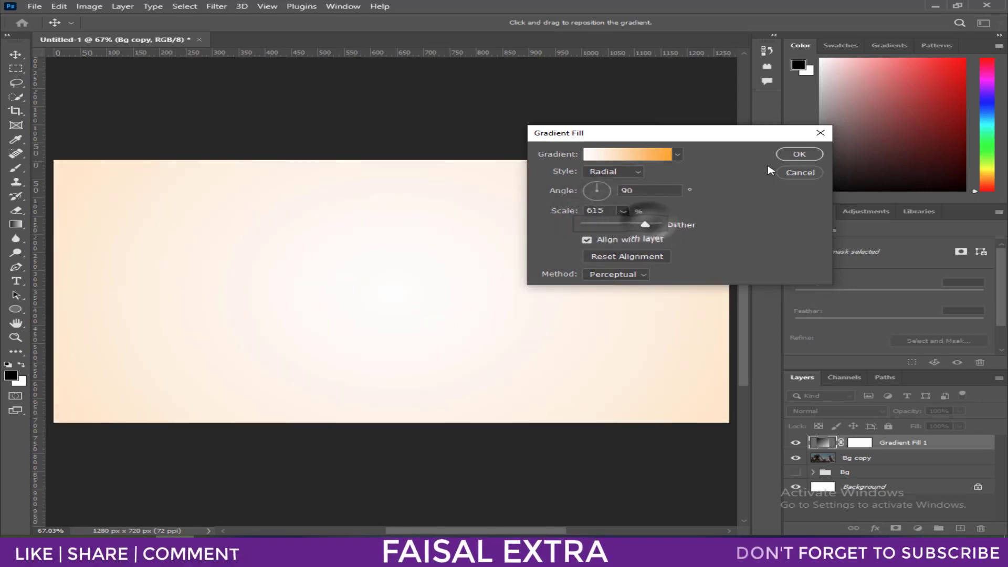
click(799, 154)
Step: Blend the gradient fill layer as Overlay at 57% opacity
click(835, 411)
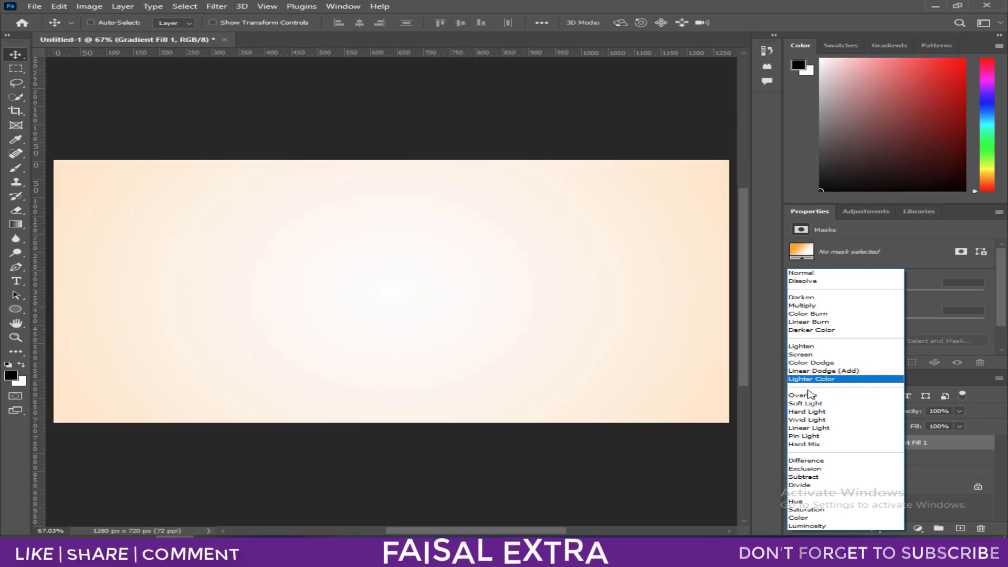
click(808, 394)
click(959, 411)
drag(964, 424, 928, 424)
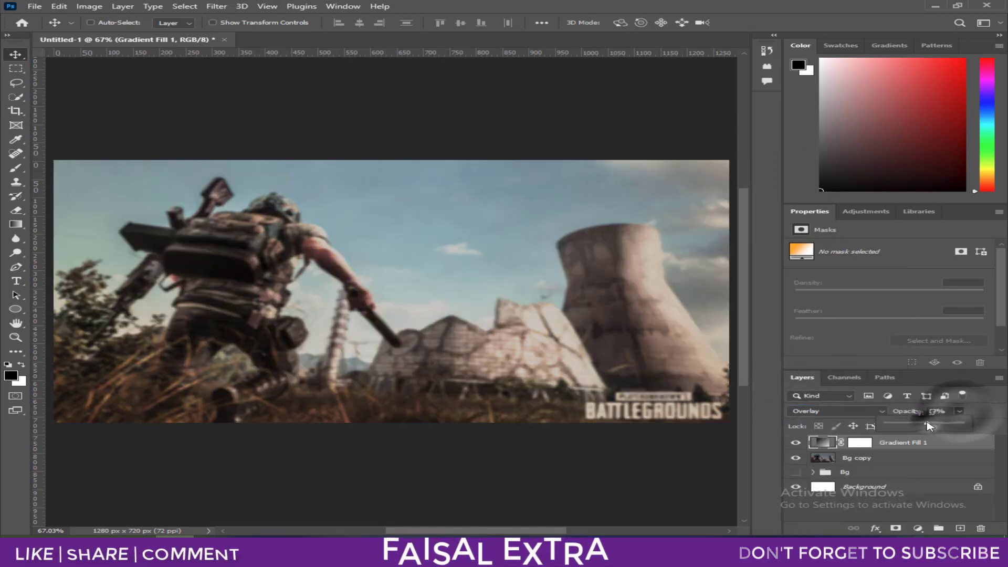
click(582, 475)
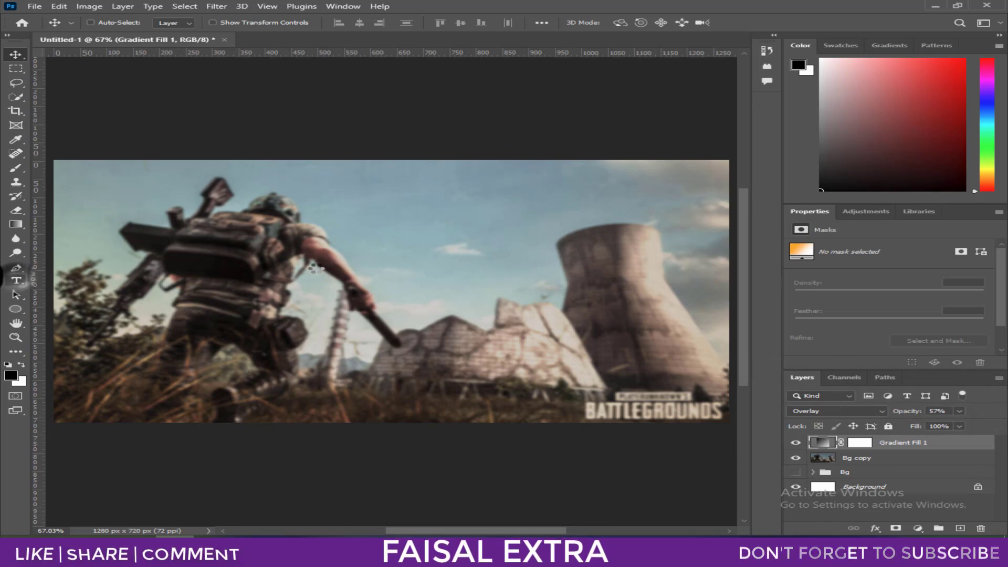
Step: Type 'RANK PUSH' on the sky and set it in Burbank Big Condensed Bold
click(385, 265)
text(RANK PUSH)
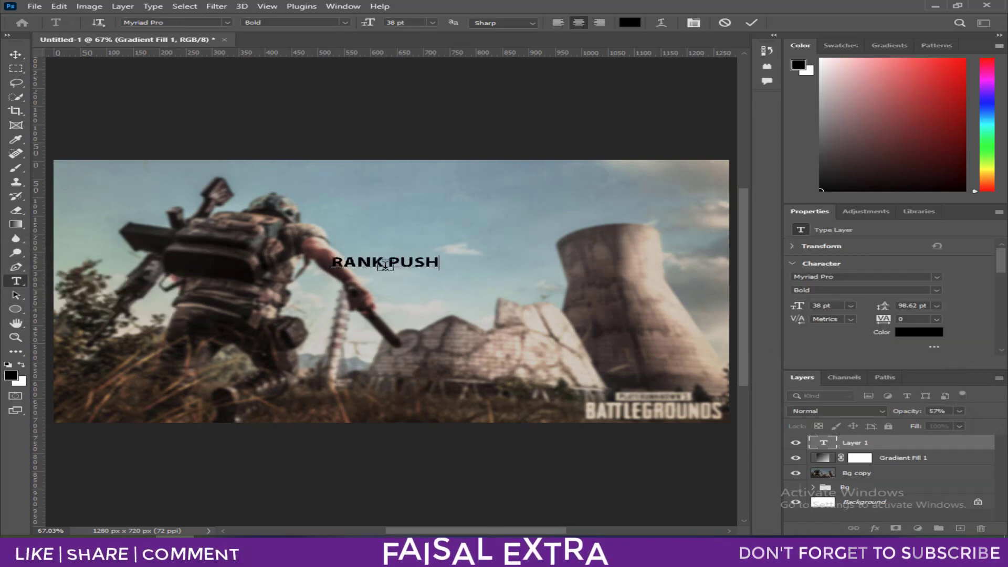
click(228, 23)
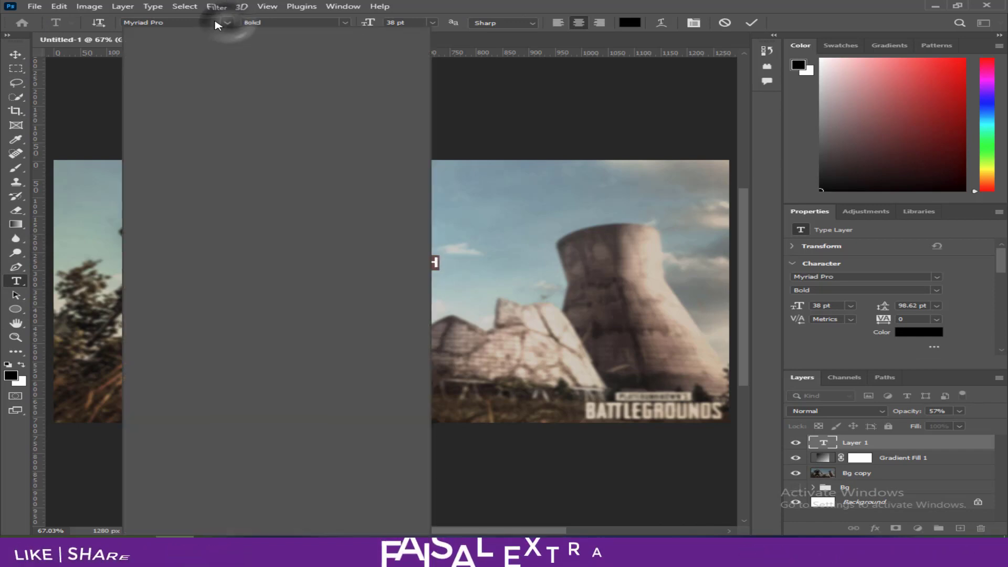
text(Monotype Corsiva)
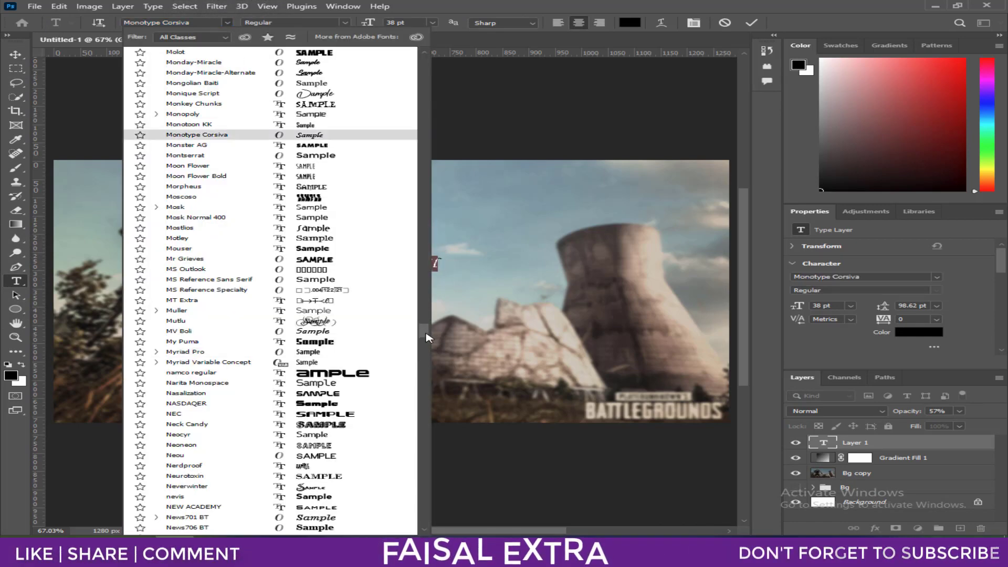
drag(425, 336, 431, 58)
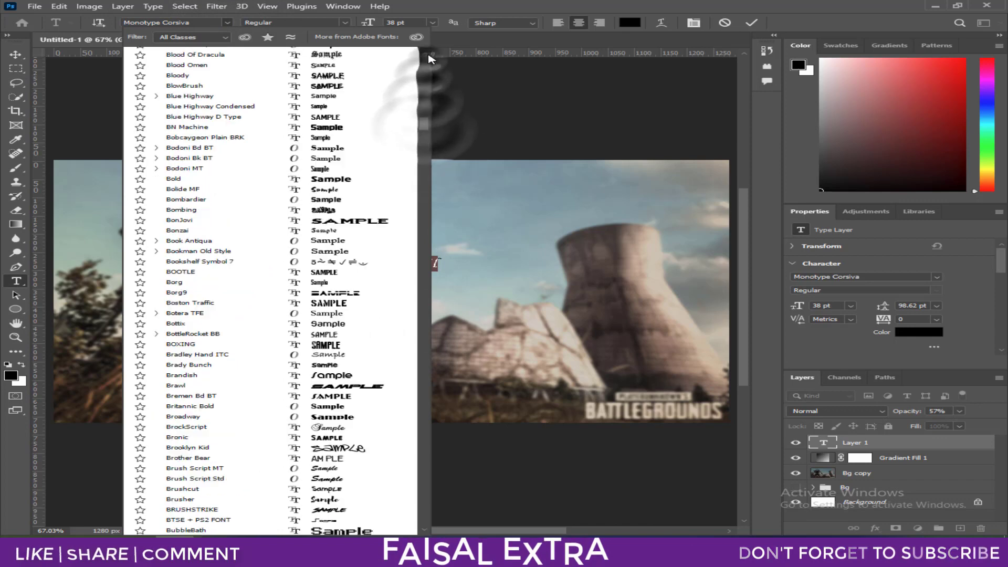
click(428, 57)
click(427, 59)
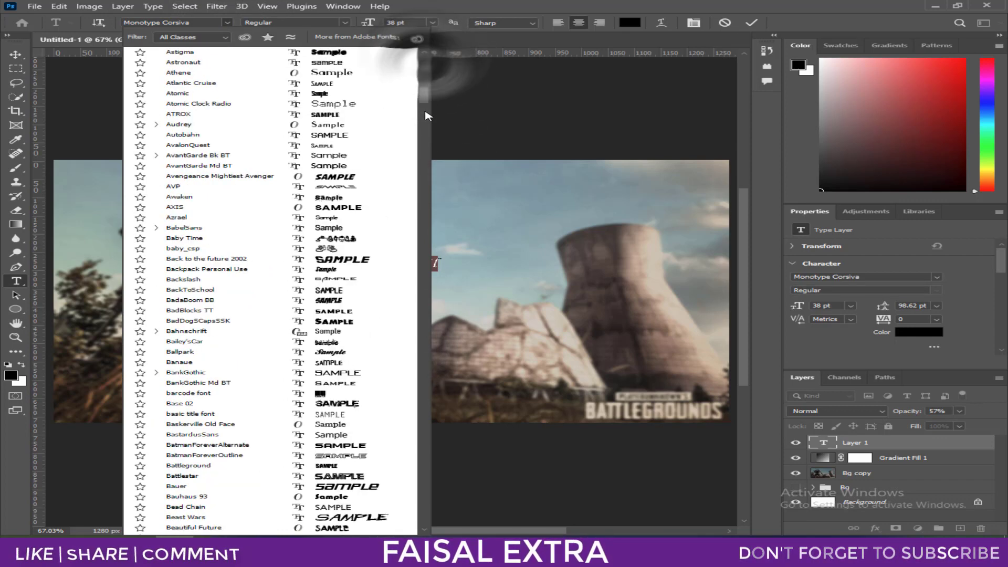
scroll(427, 116, up, 10)
scroll(426, 115, up, 10)
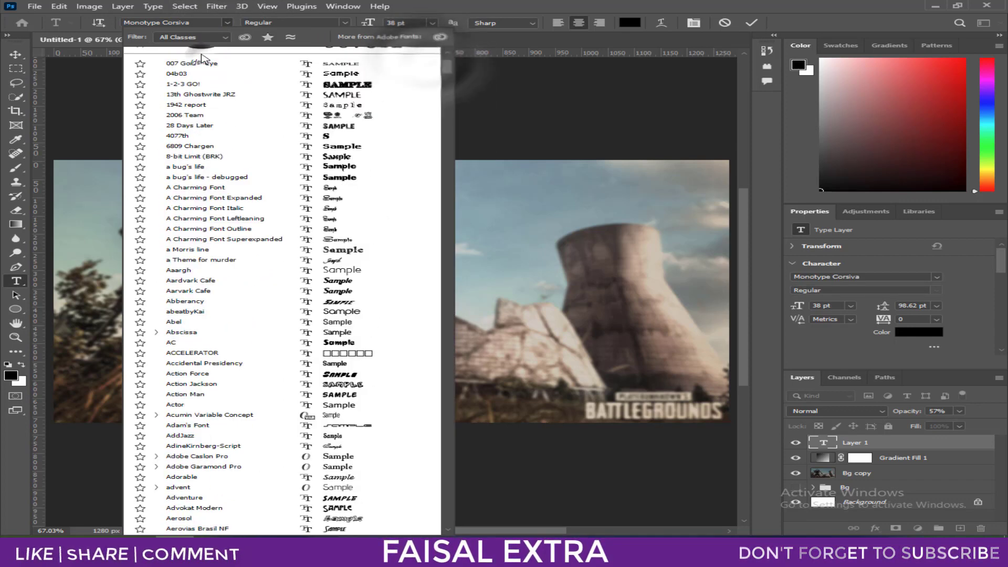
click(186, 23)
text(Burbank Big Condensed)
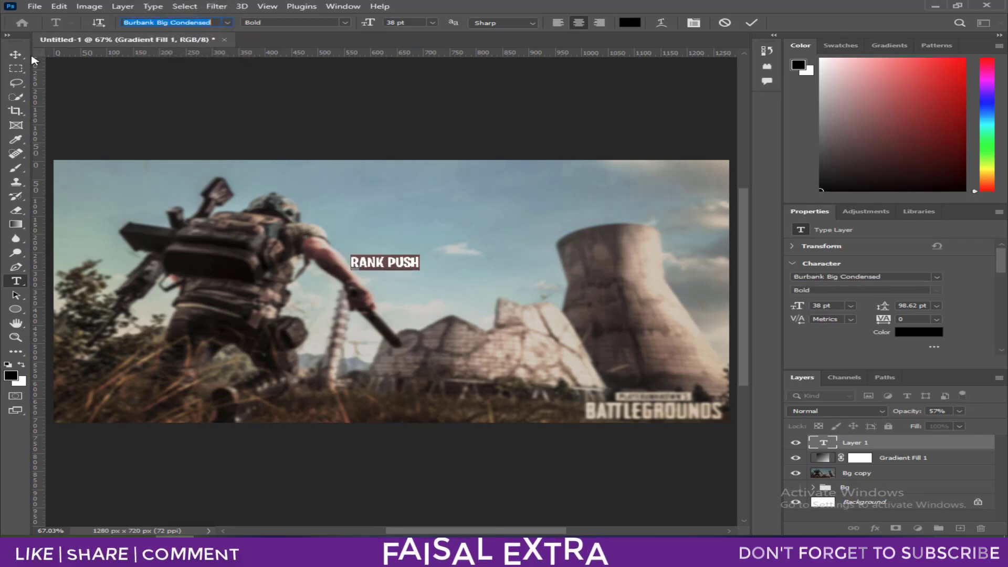
click(16, 55)
Step: Scale RANK PUSH up to a large headline (~287 pt) across the centre
key(ctrl+t)
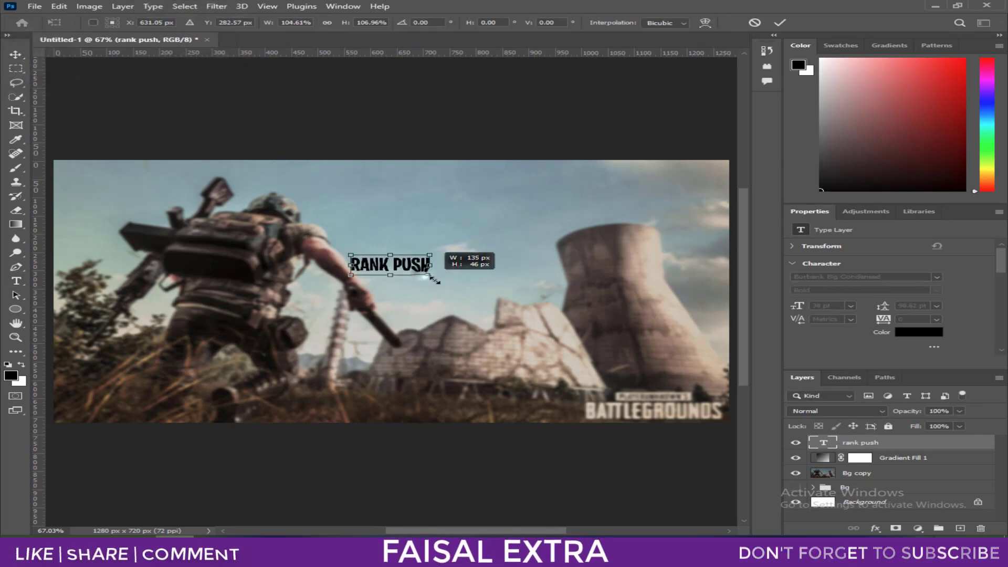
mouse_move(419, 269)
mouse_down()
mouse_move(589, 336)
mouse_move(700, 361)
mouse_up()
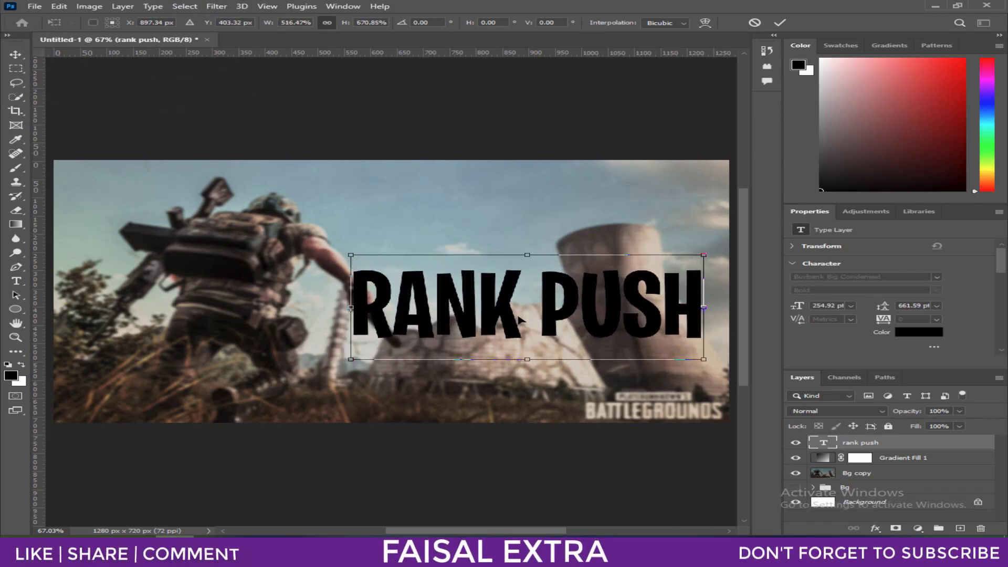
drag(540, 294, 530, 295)
drag(337, 360, 314, 370)
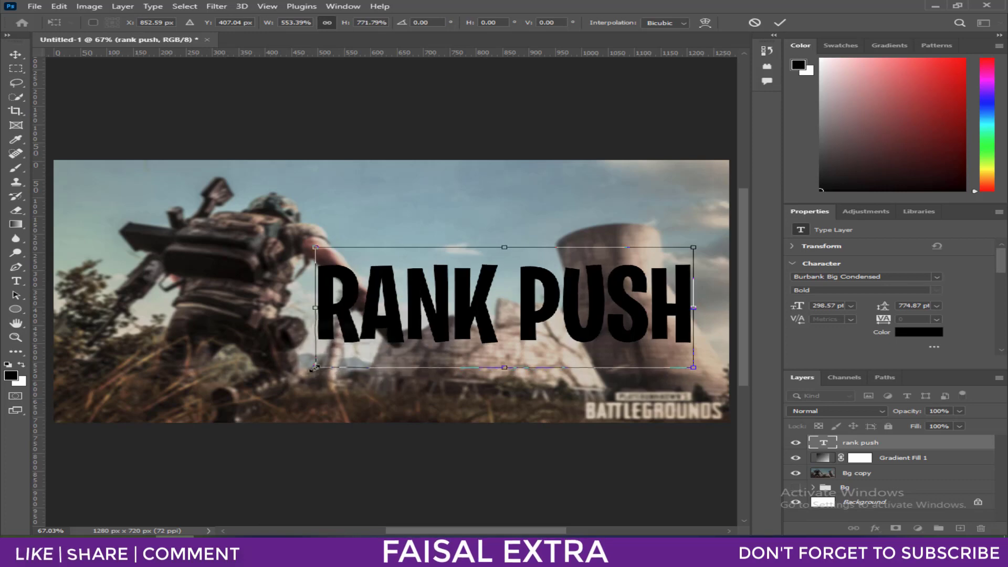
key(Return)
Step: Start typing 'NEW UPDATE 2.6 NEW MODE' above the RANK PUSH title
key(t)
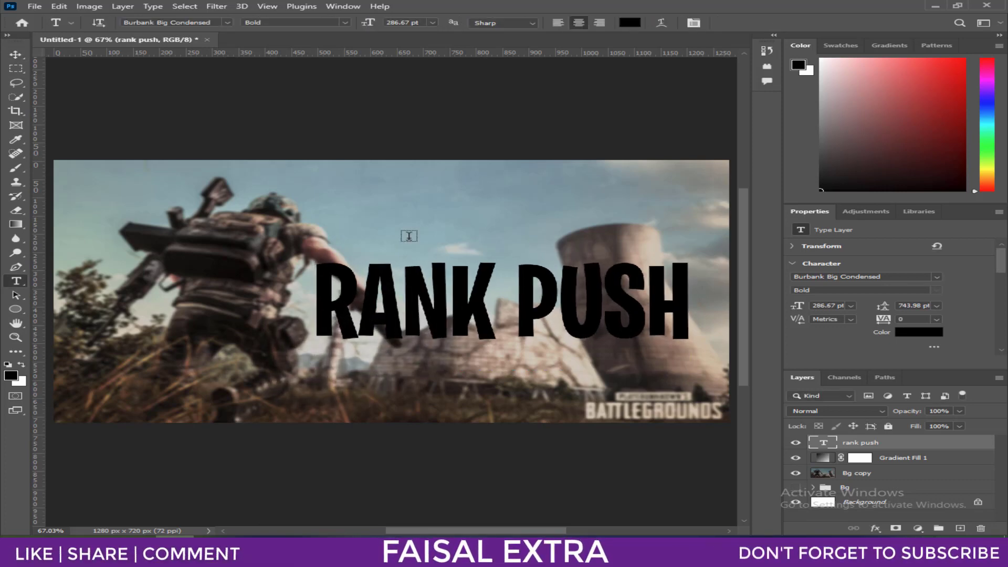
click(407, 234)
text(NEW UPDATE 2.6 NEW MODE)
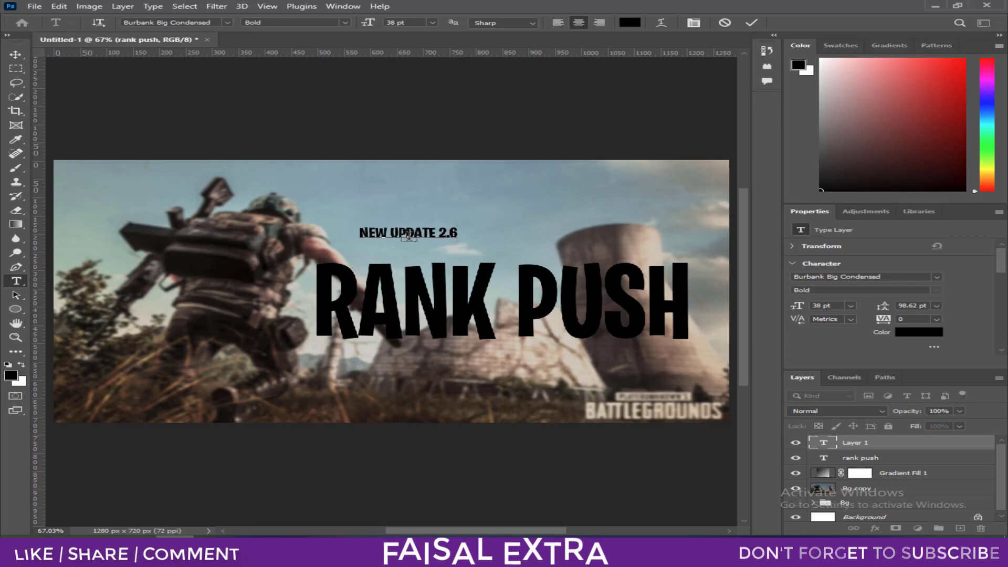
Step: Enlarge the NEW UPDATE 2.6 NEW MODE line and centre it above RANK PUSH
click(15, 57)
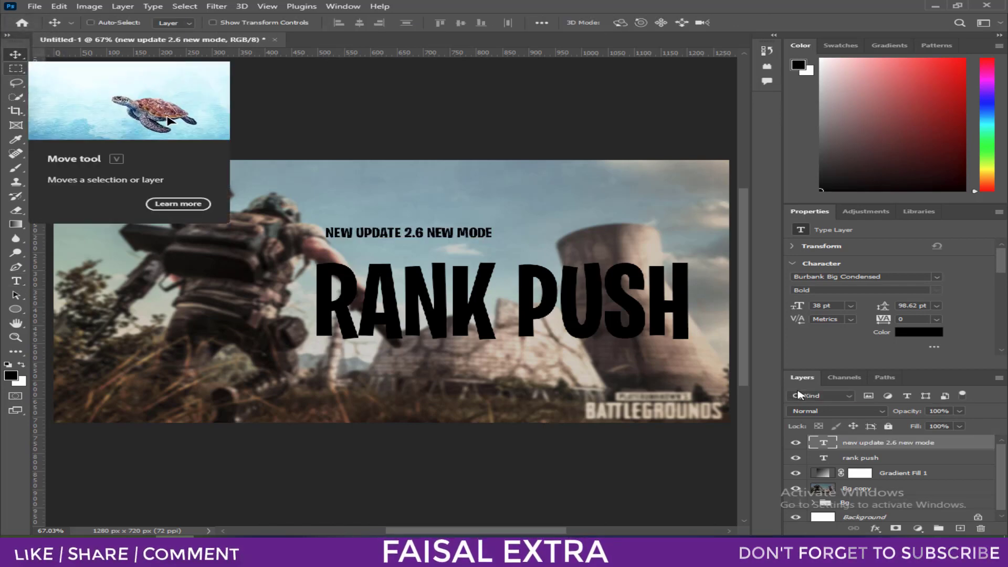
key(ctrl+t)
mouse_move(493, 241)
mouse_down()
mouse_move(591, 261)
mouse_move(523, 248)
mouse_up()
key(Return)
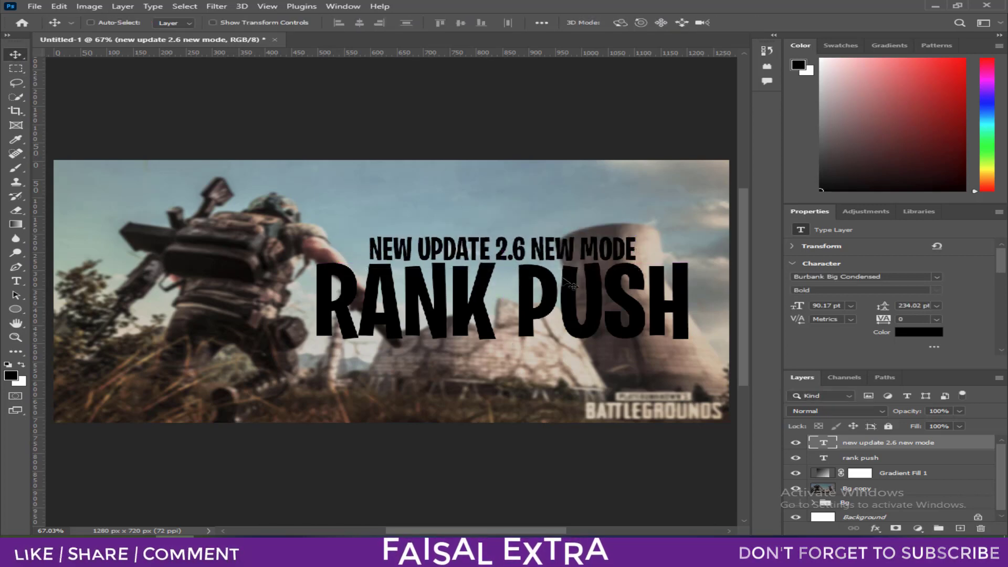
key(shift+Left)
Step: Duplicate the headline below RANK PUSH and retype it as 'DINOGROUND'
drag(420, 252, 423, 368)
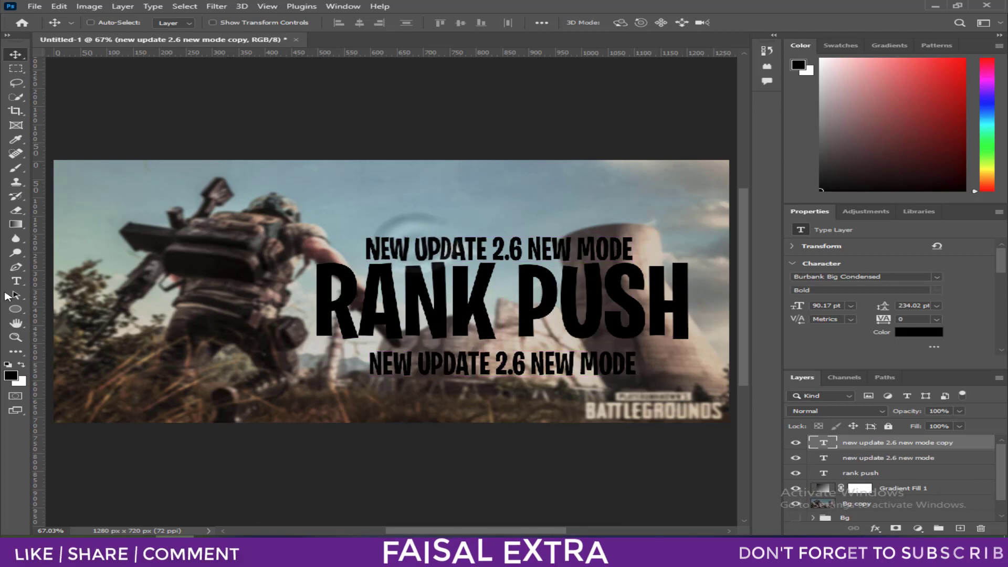
key(t)
click(393, 363)
key(ctrl+a)
text(DINO)
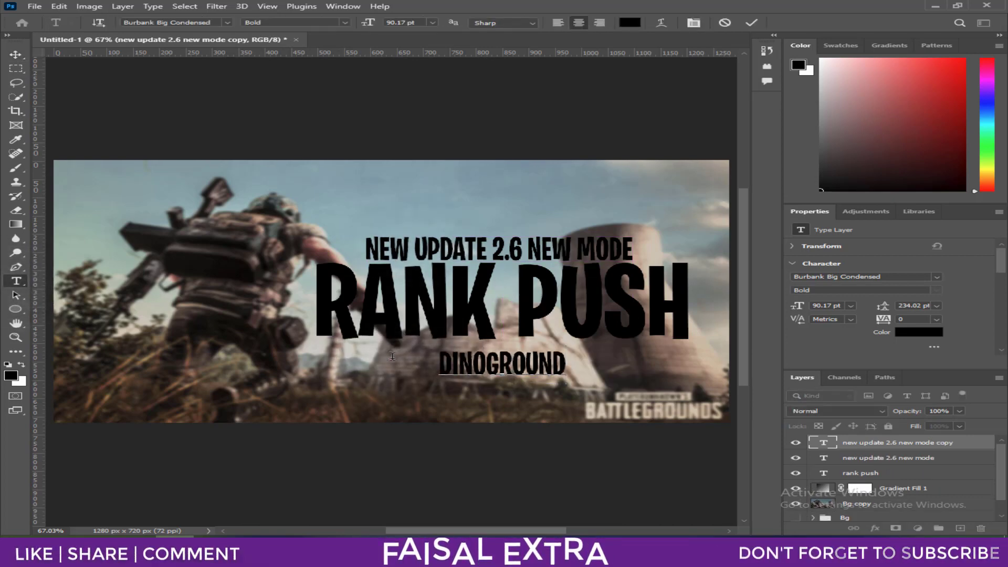
click(16, 55)
Step: Enlarge DINOGROUND to about 103 pt and centre it under RANK PUSH
key(ctrl+t)
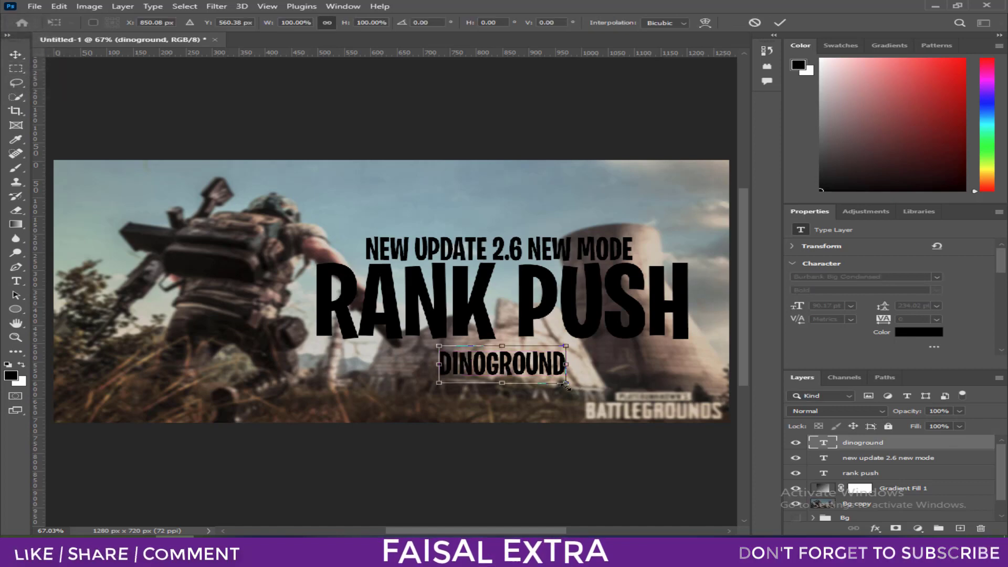
drag(566, 376, 683, 388)
drag(508, 371, 457, 370)
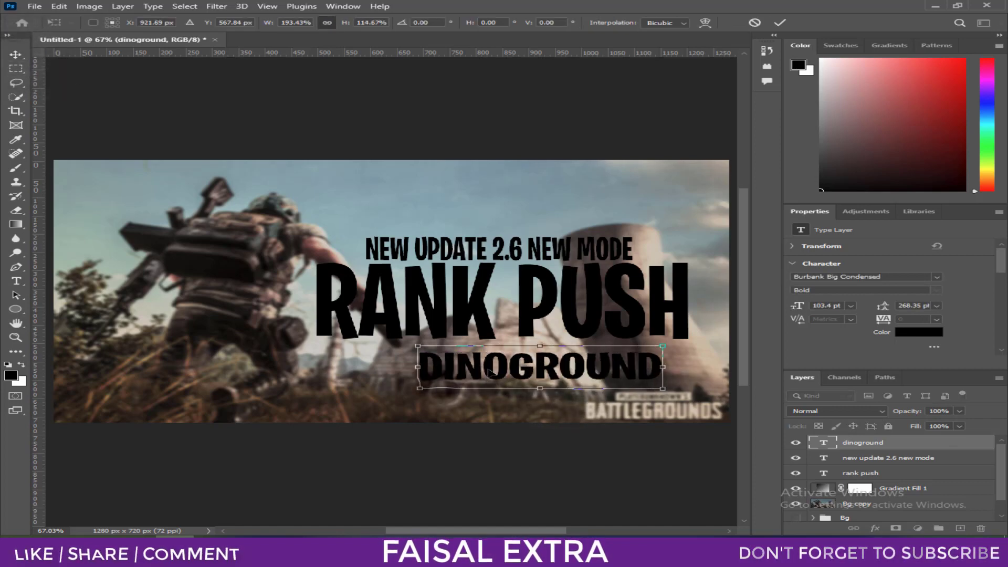
key(Return)
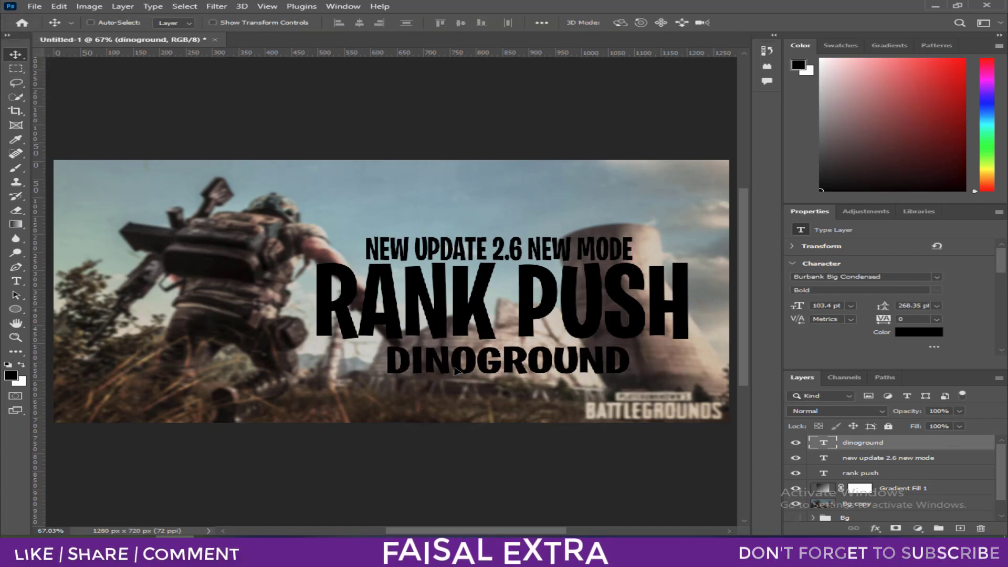
Step: Group the three text layers into a group named 'text' and duplicate it
shift+click(899, 479)
key(ctrl+g)
double_click(858, 442)
key(Return)
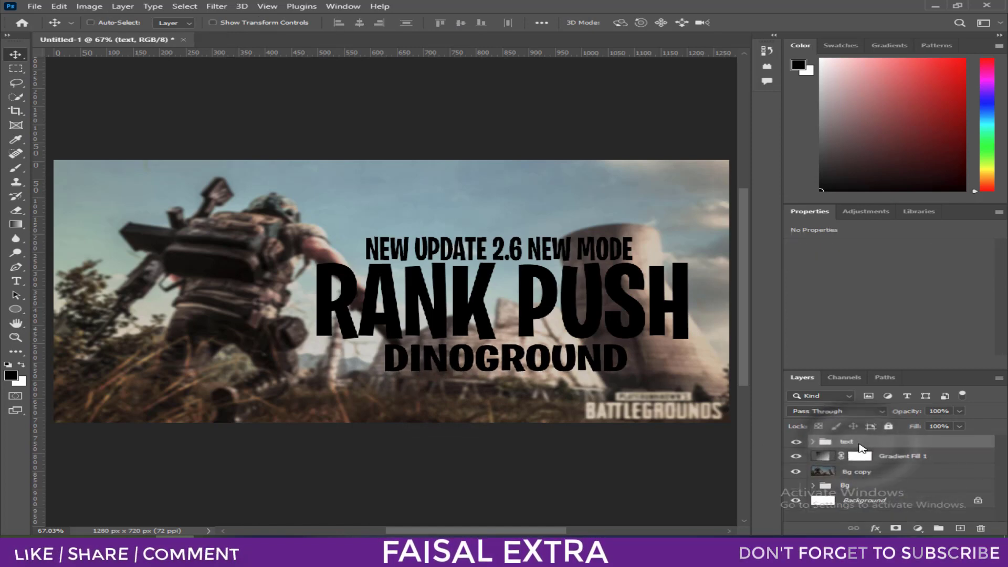
key(ctrl+j)
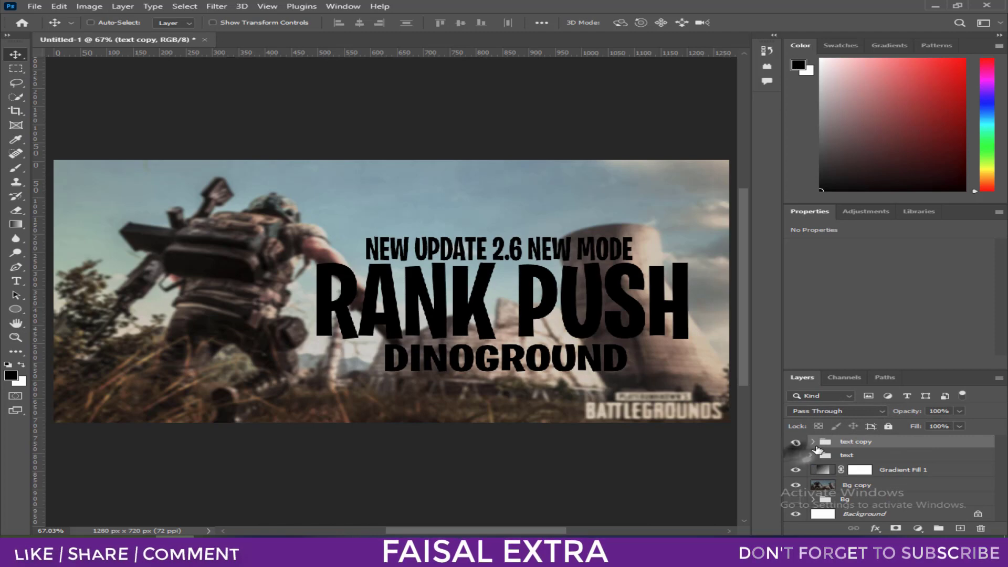
Step: Open Blending Options for the RANK PUSH layer inside the copied group
click(813, 443)
click(866, 457)
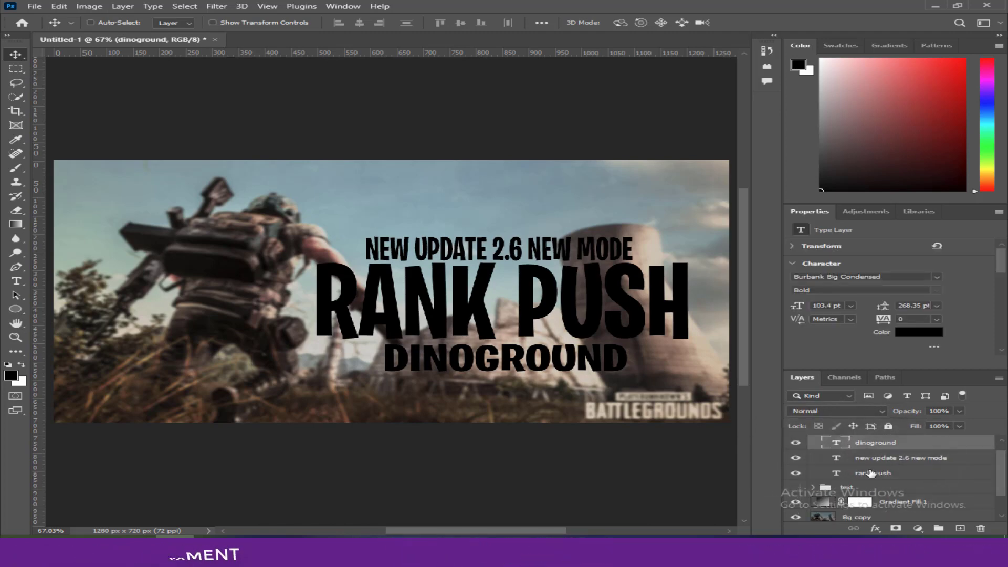
click(872, 474)
right_click(871, 473)
click(727, 40)
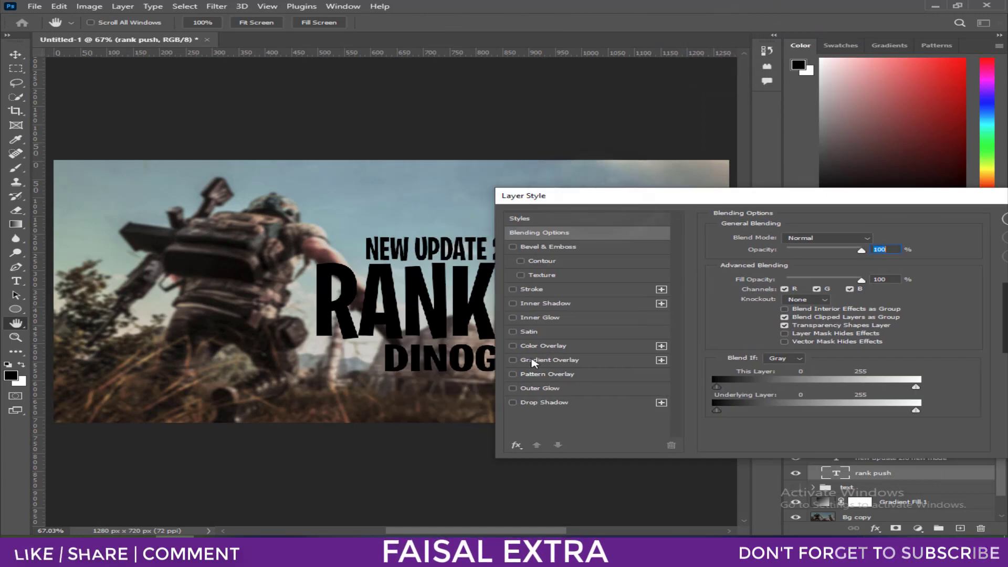
Step: Add a Gradient Overlay to RANK PUSH with orange and yellow-orange stops
click(533, 362)
click(785, 263)
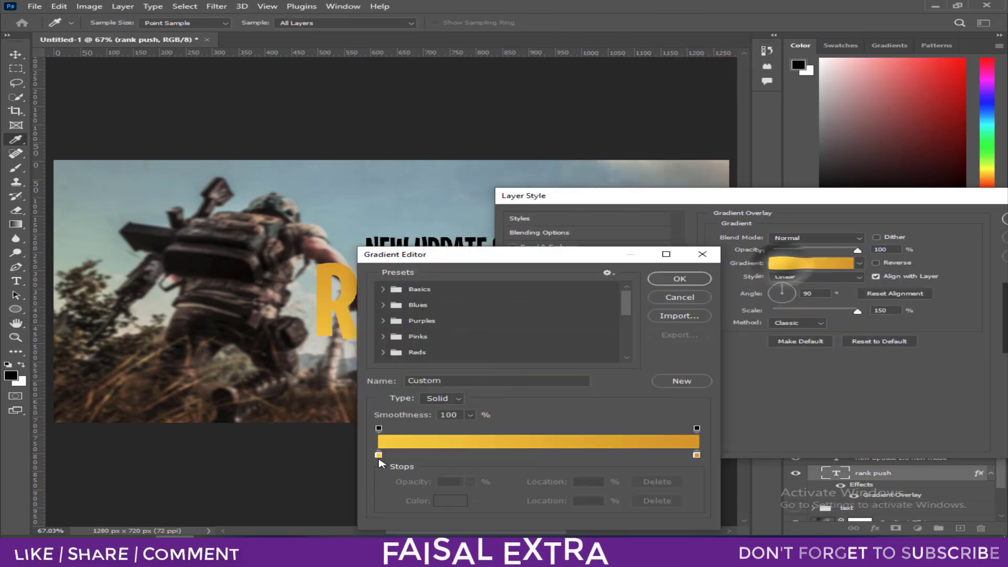
click(379, 455)
click(450, 500)
click(665, 434)
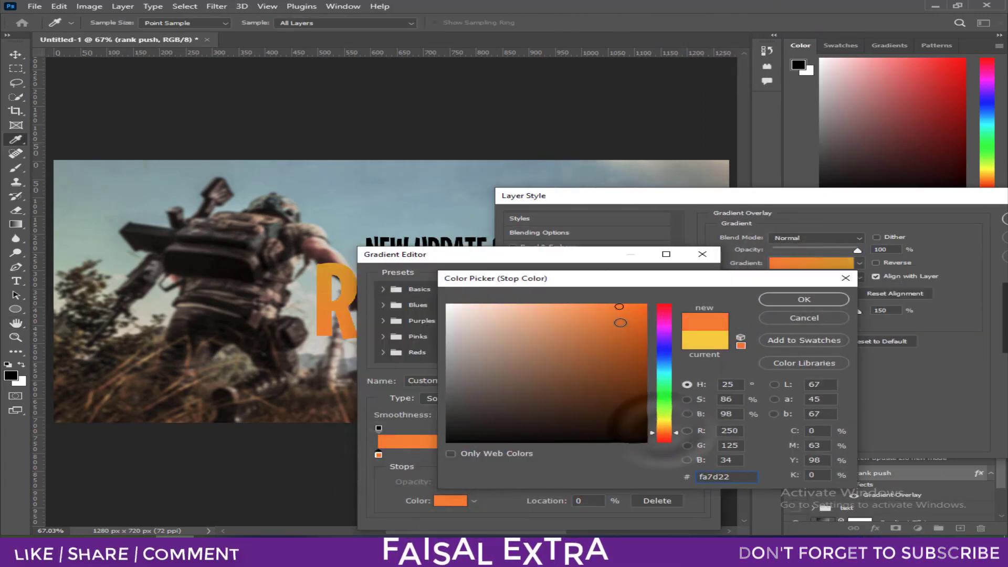
click(804, 299)
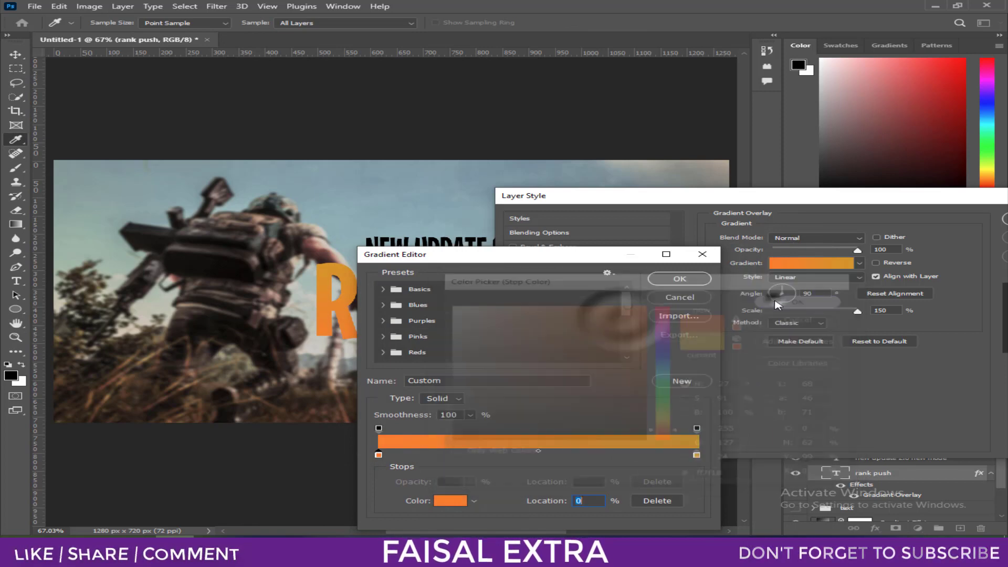
click(698, 454)
click(450, 500)
drag(639, 328, 635, 315)
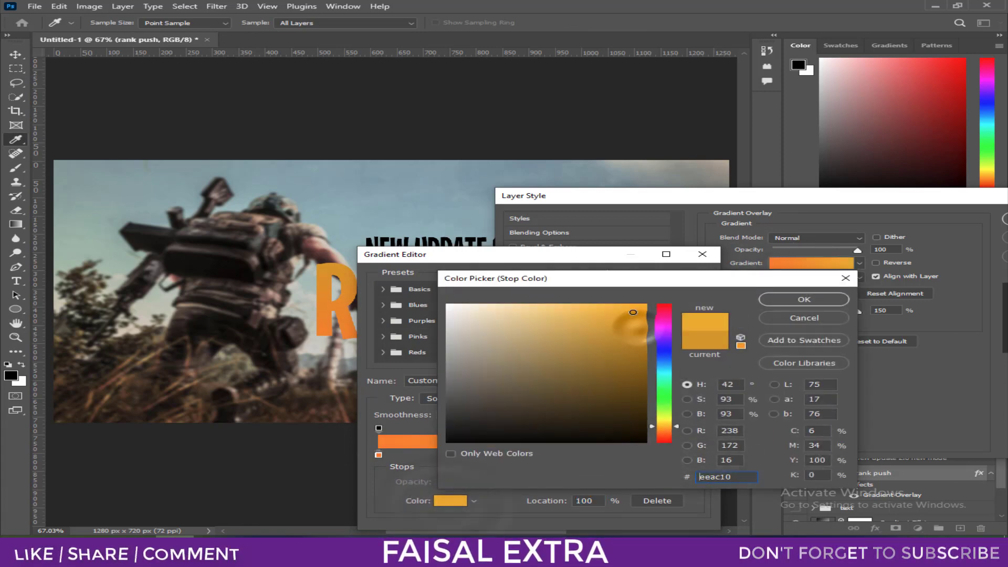
click(803, 300)
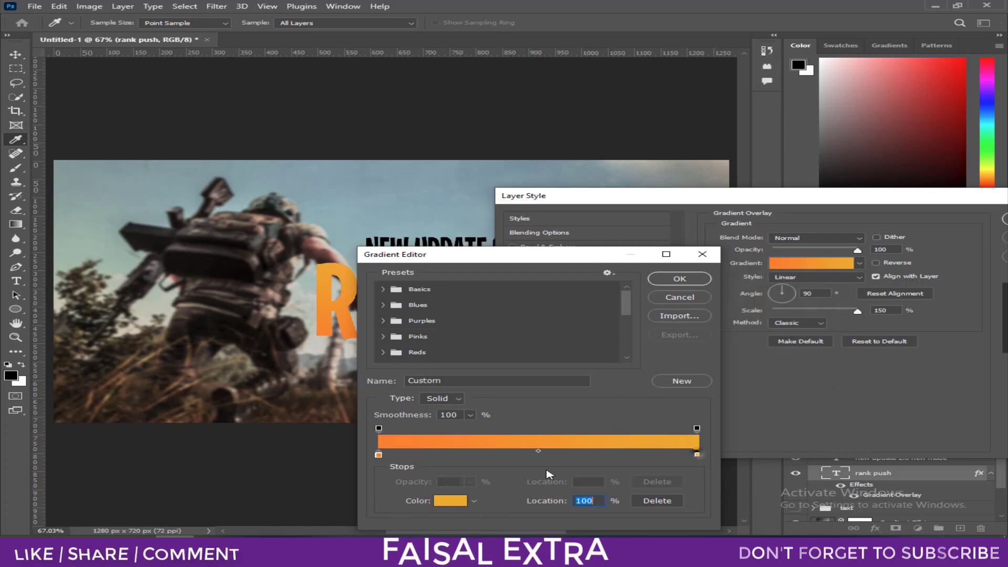
Step: Recolour the left stop yellow-orange to match and apply the gradient overlay
click(450, 500)
click(804, 299)
click(378, 455)
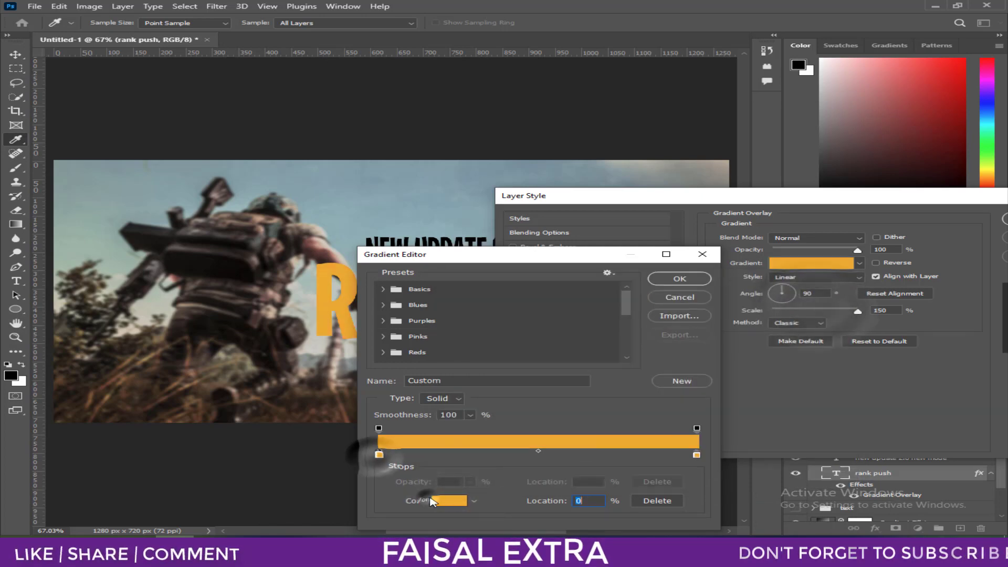
click(450, 500)
click(803, 299)
click(680, 278)
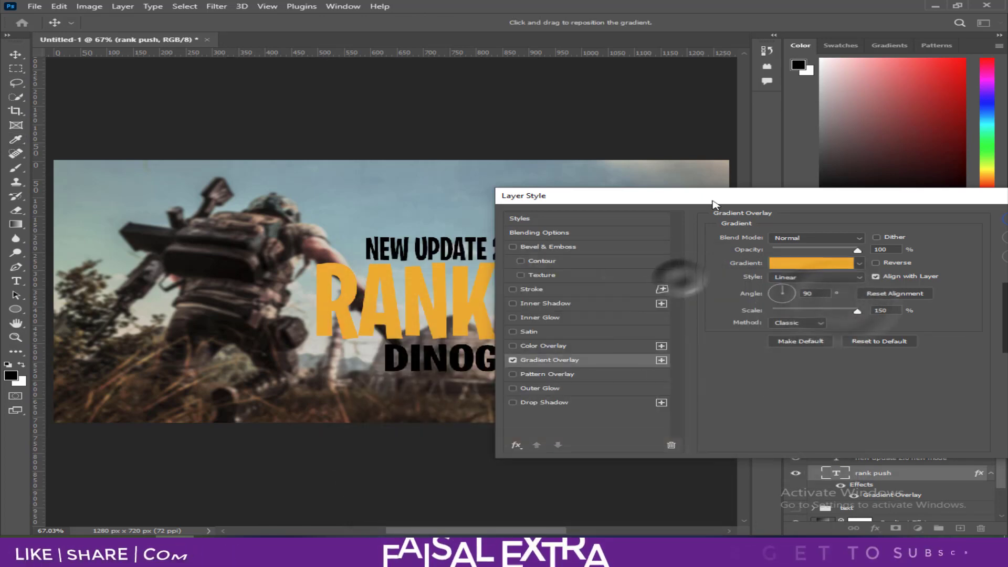
drag(577, 195, 199, 367)
click(666, 394)
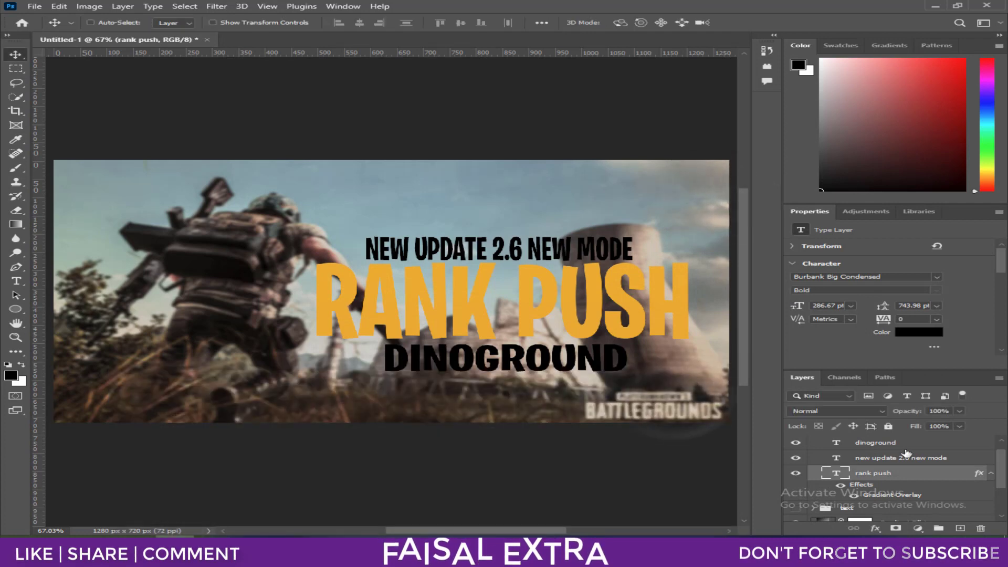
Step: Add a Gradient Overlay to the DINOGROUND layer's layer style
click(887, 443)
right_click(888, 442)
click(726, 36)
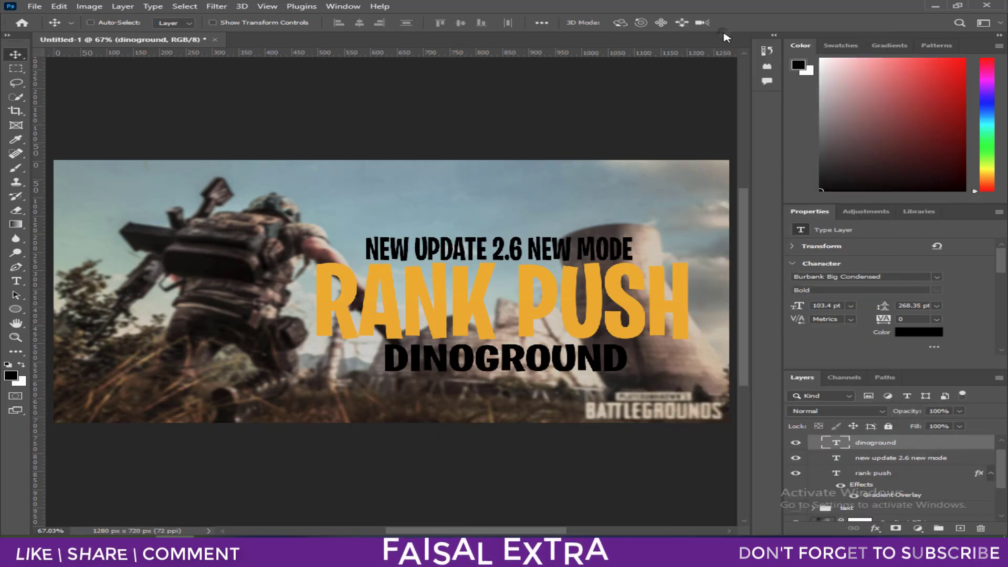
right_click(882, 443)
click(727, 38)
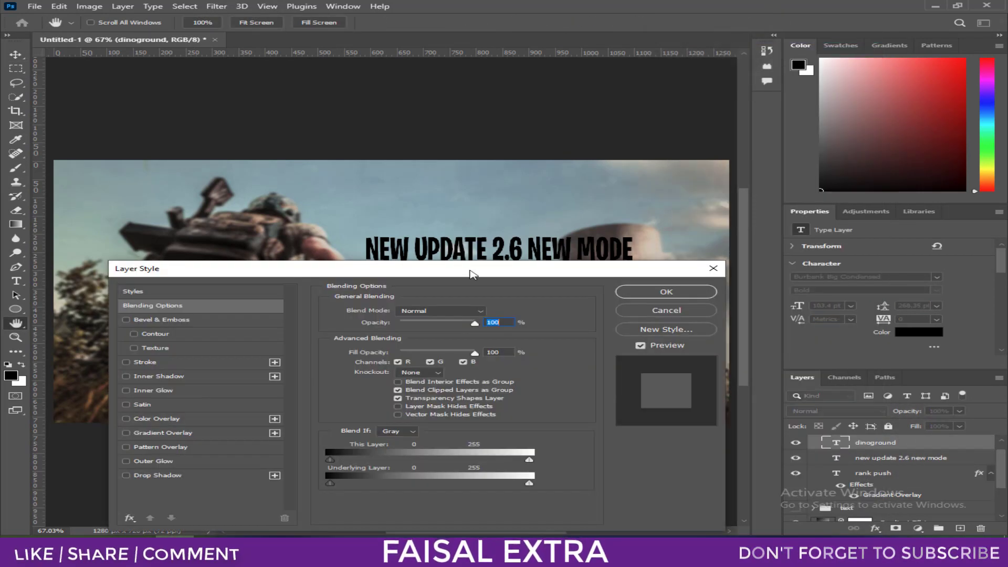
drag(471, 273, 875, 249)
click(577, 410)
click(831, 312)
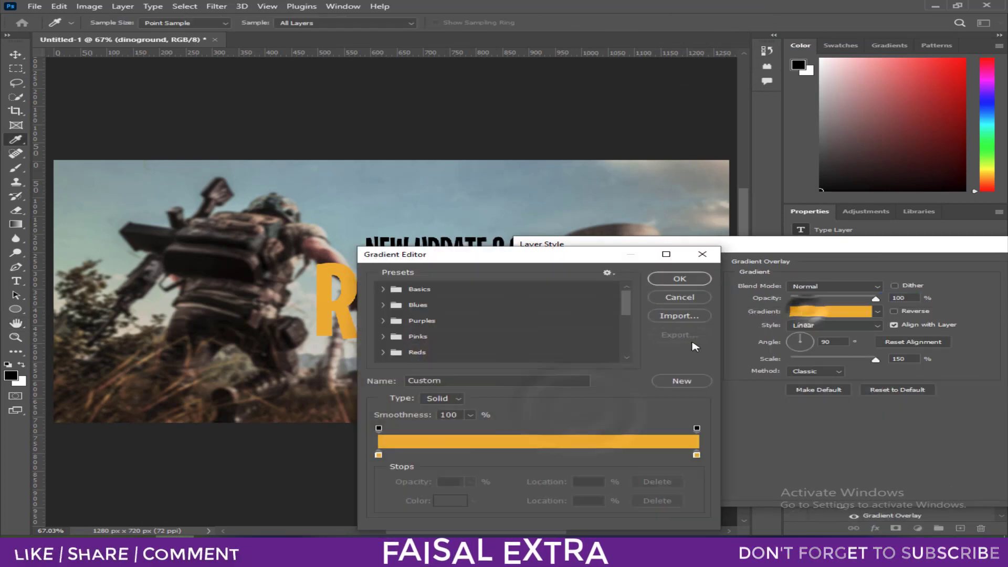
Step: Set DINOGROUND's gradient to light grey-to-white and apply it
click(378, 455)
click(383, 289)
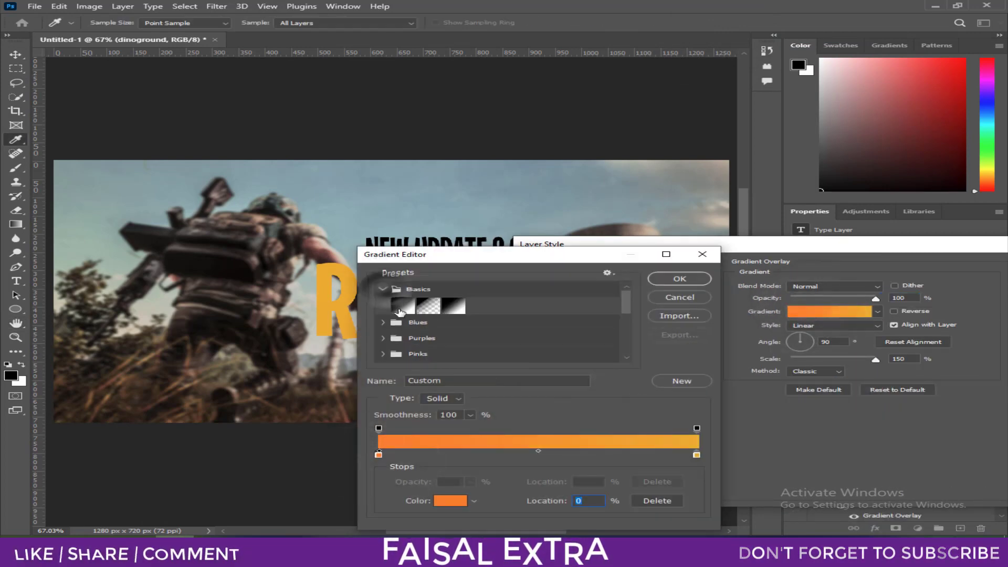
click(403, 305)
click(378, 454)
click(450, 500)
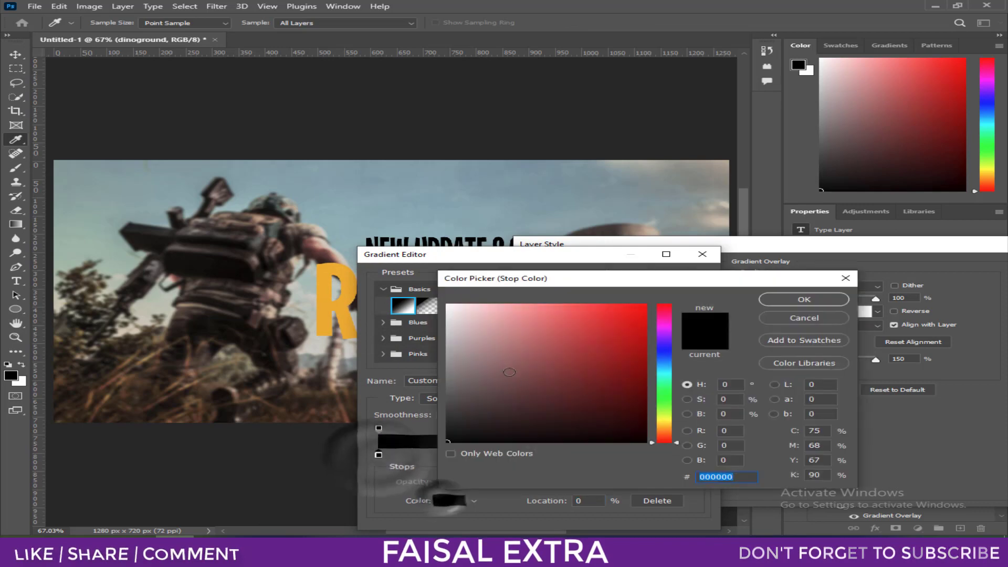
click(450, 356)
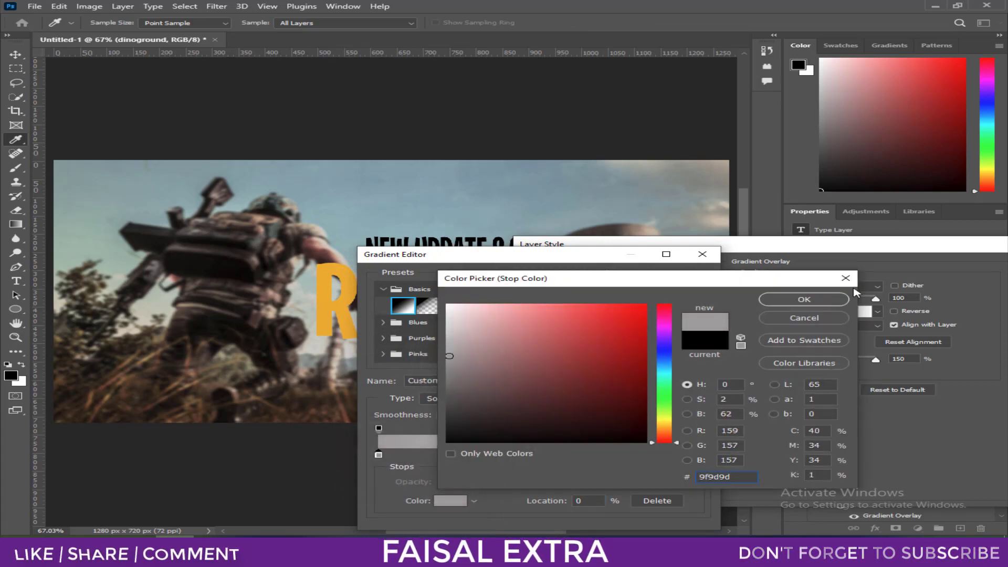
click(822, 300)
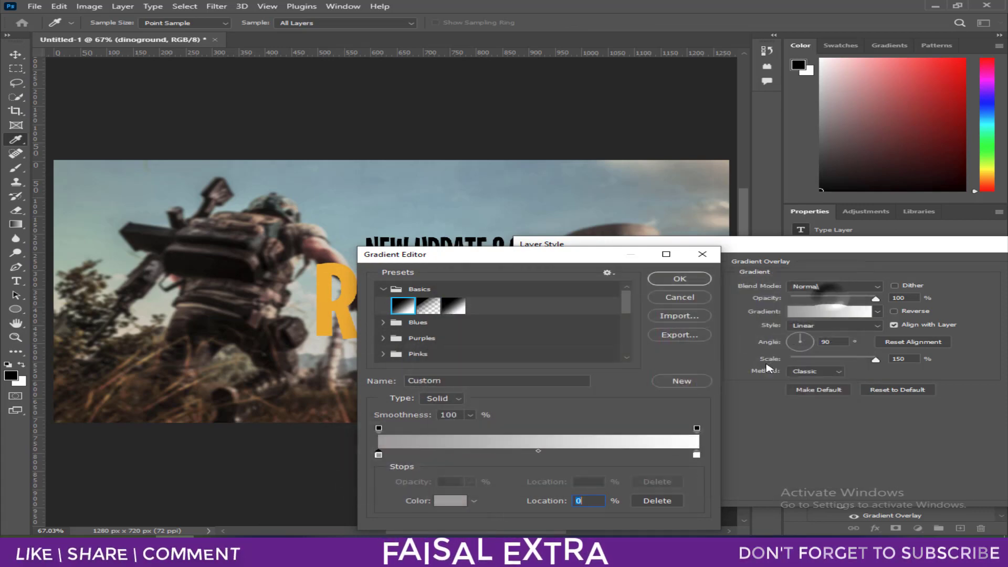
click(664, 281)
drag(472, 467, 199, 393)
click(656, 395)
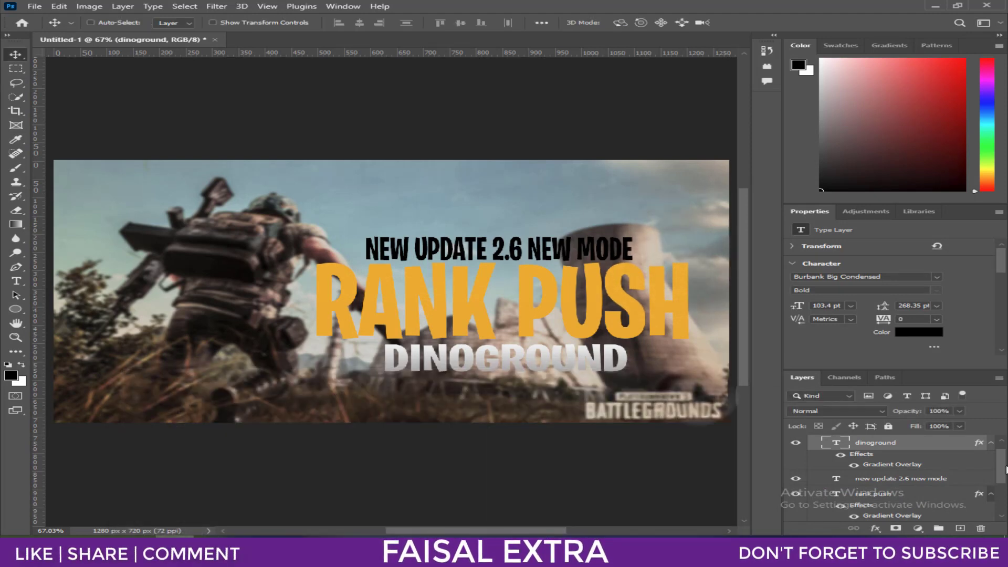
Step: Copy the gradient effect onto the NEW UPDATE 2.6 NEW MODE layer and collapse effect lists
click(988, 453)
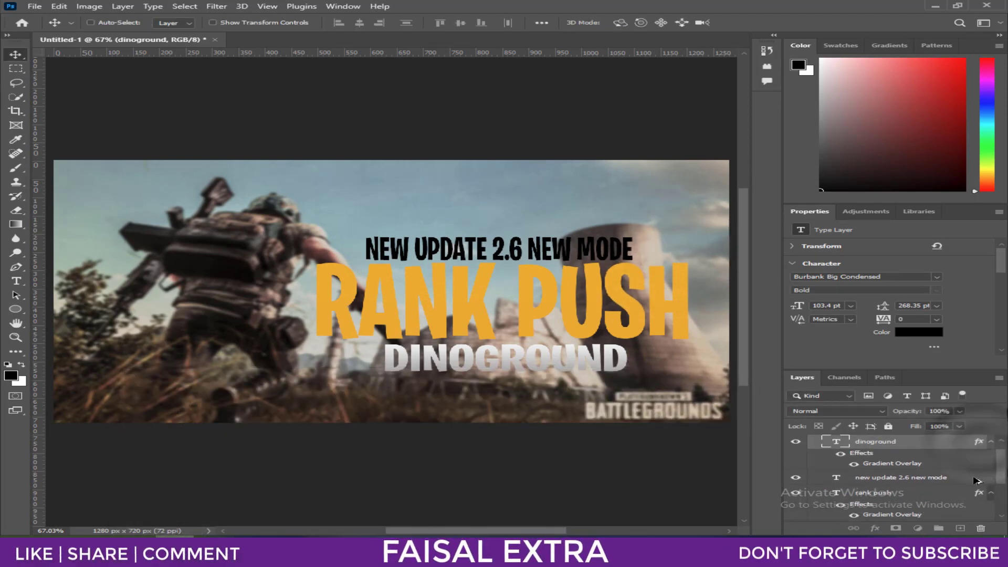
drag(977, 478, 966, 480)
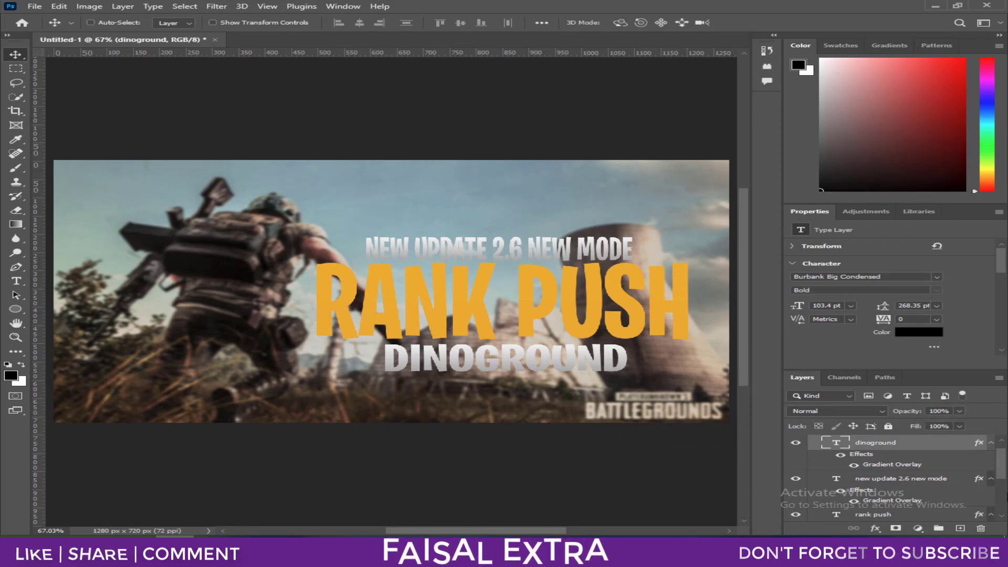
click(996, 445)
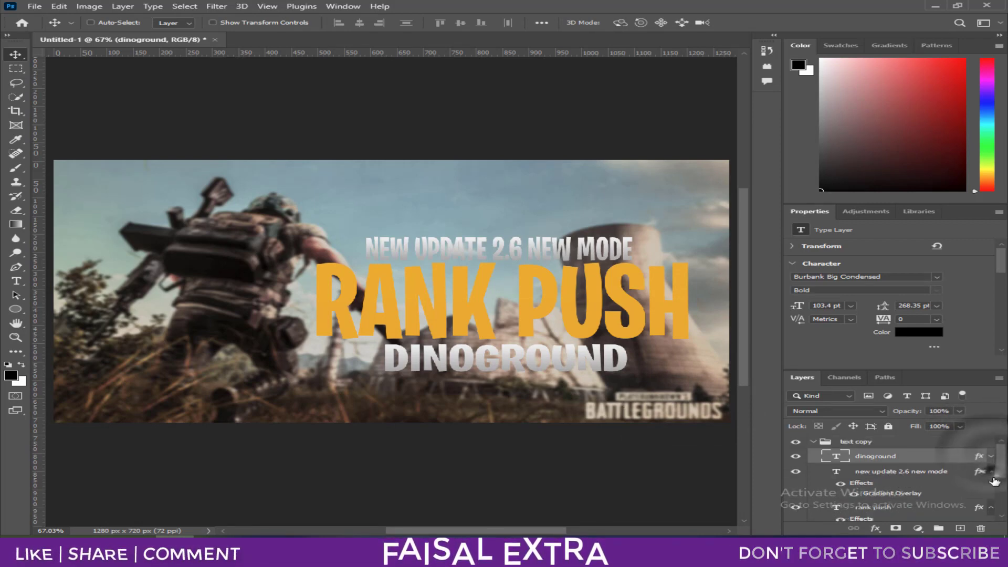
click(992, 473)
click(991, 486)
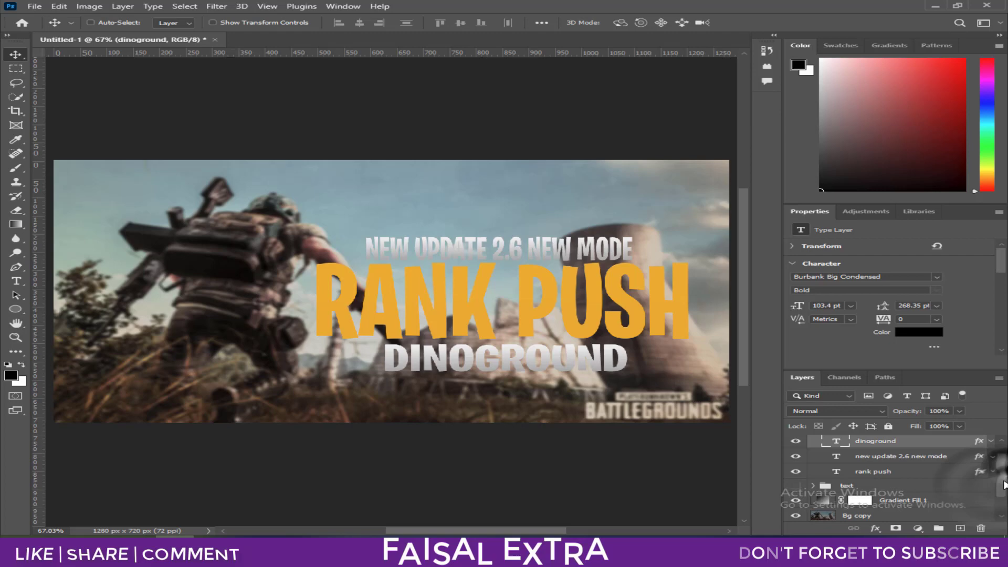
Step: Open and close RANK PUSH's blending options, then select the text copy group
click(882, 456)
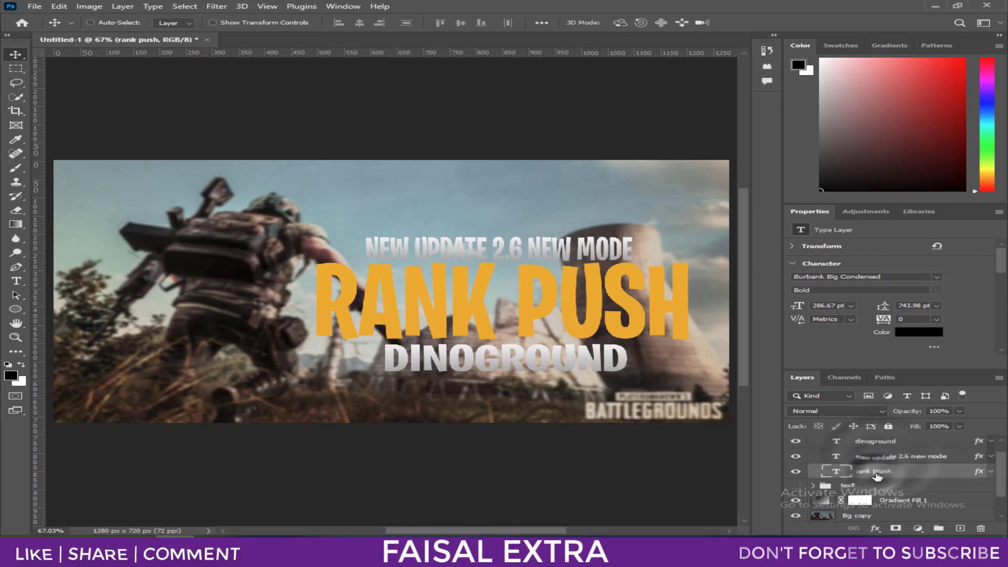
right_click(922, 471)
click(721, 40)
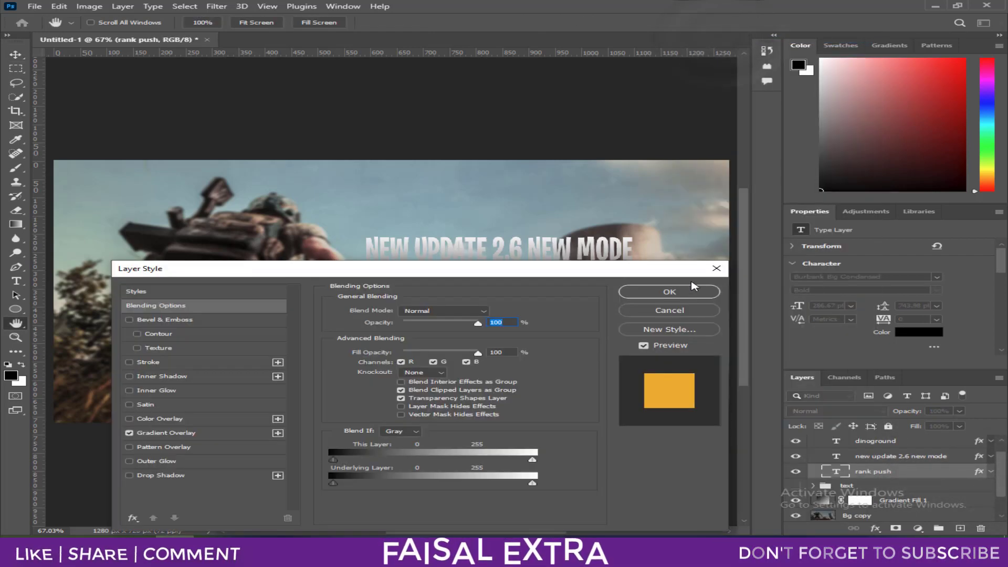
click(697, 288)
click(811, 442)
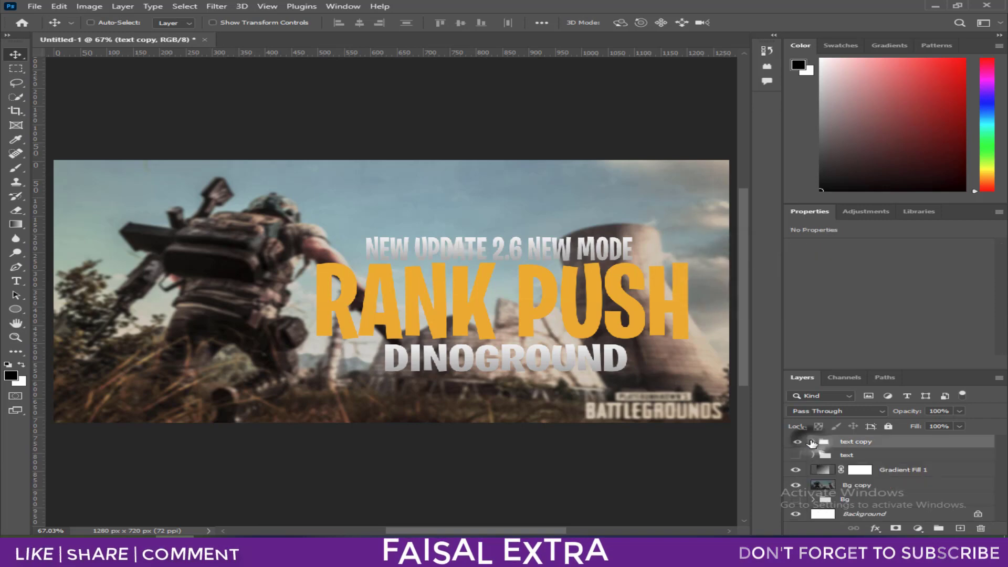
Step: Outline the text copy group with a 10 px outside black Stroke, duplicate it, add a layer
right_click(853, 444)
click(733, 100)
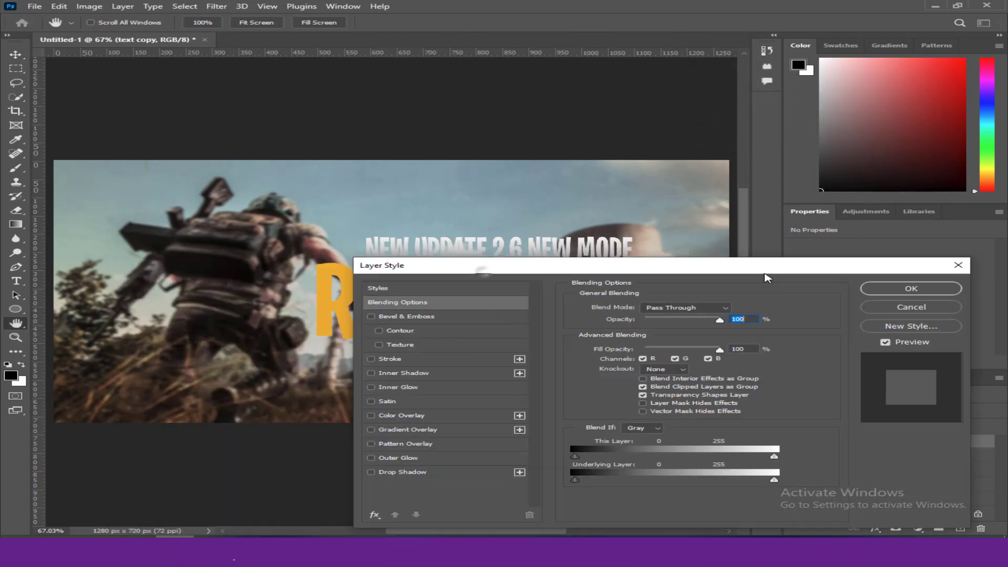
mouse_move(158, 266)
mouse_down()
mouse_move(483, 266)
mouse_move(194, 384)
mouse_up()
click(475, 359)
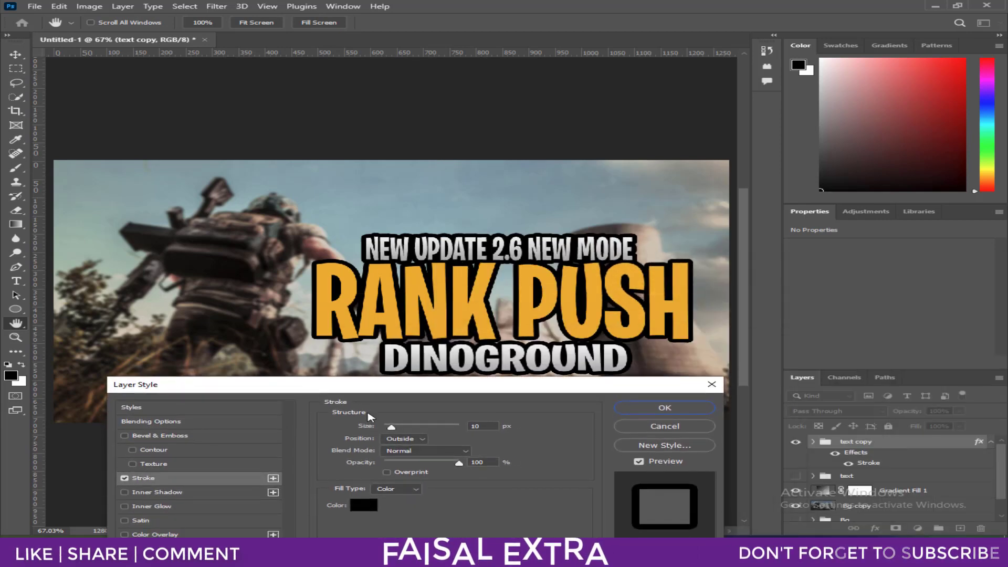
click(664, 407)
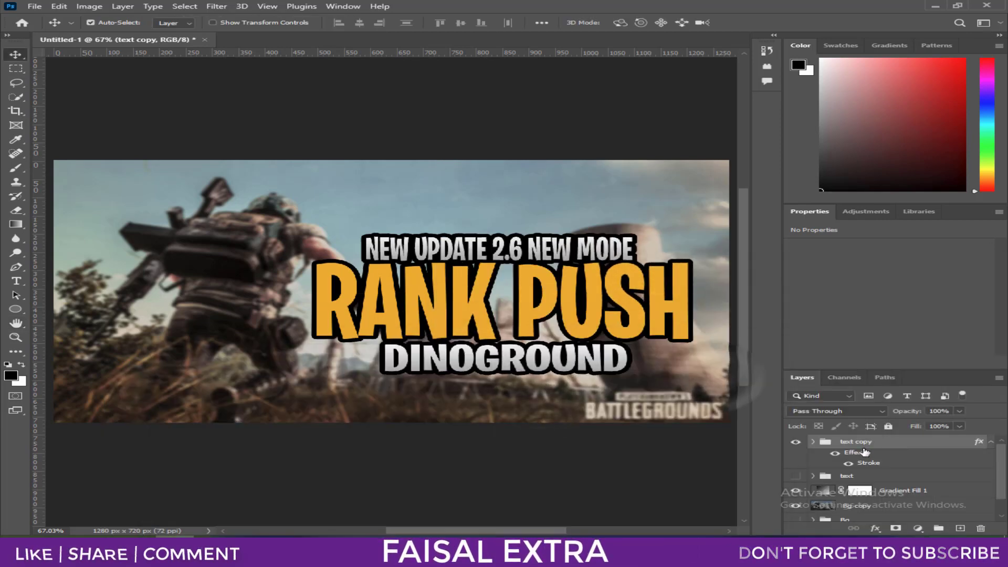
key(ctrl+j)
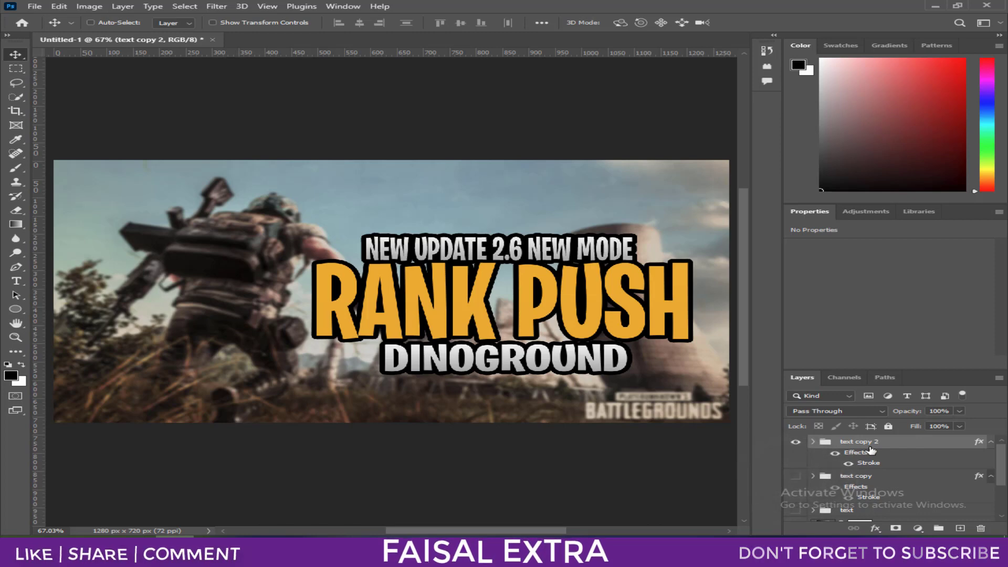
click(938, 528)
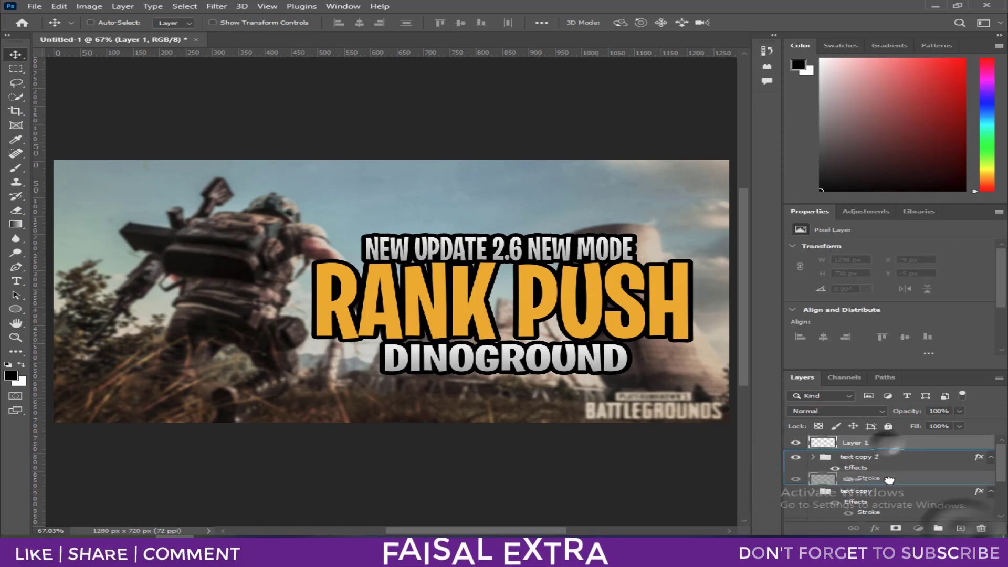
Step: Move Layer 1 below text copy 2 and rename it 'shadow'
drag(856, 441, 842, 478)
text(shadow)
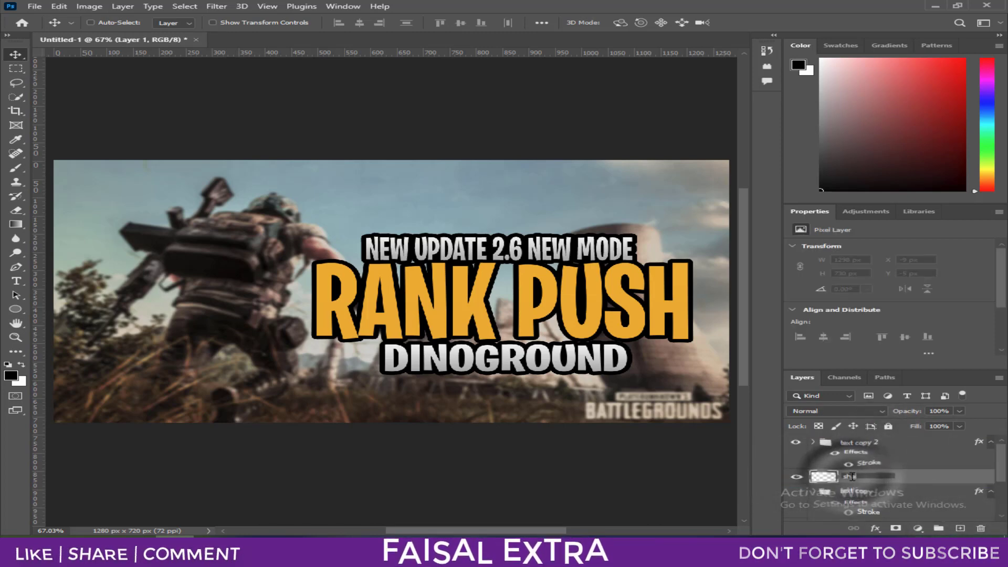
key(Return)
Step: Draw a Pen shape rectangle around the NEW UPDATE 2.6 NEW MODE subtitle
key(p)
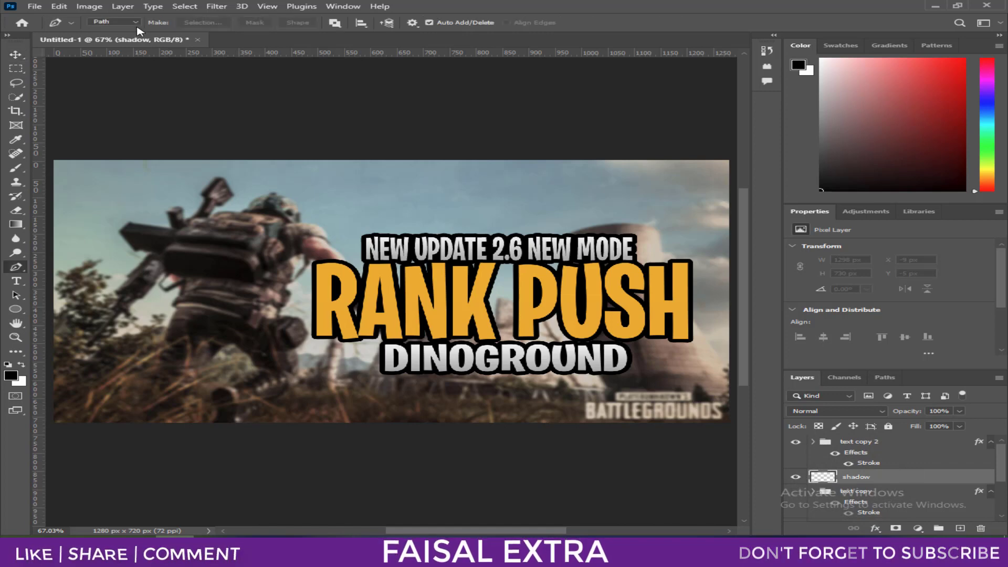
click(112, 30)
click(371, 238)
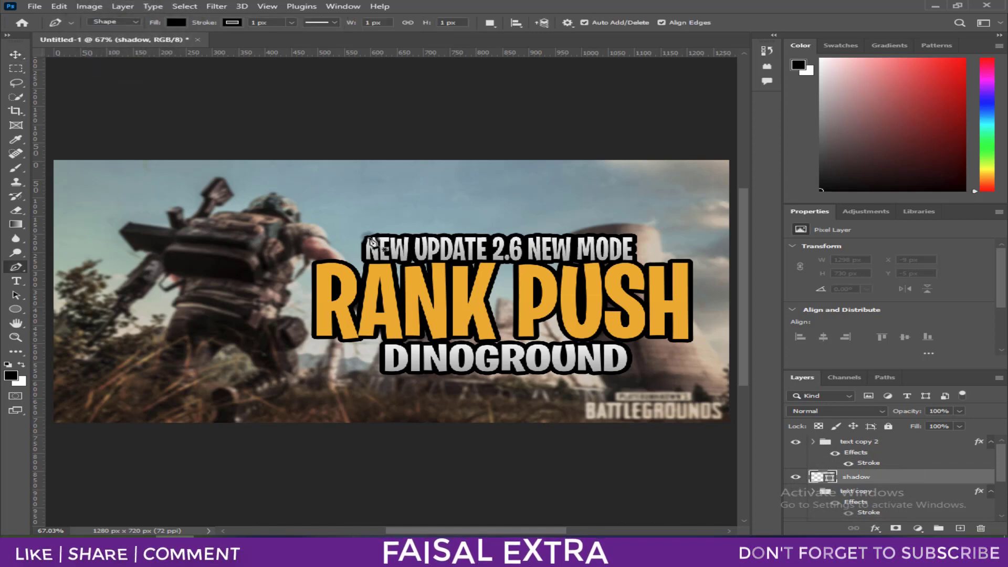
click(632, 239)
click(632, 266)
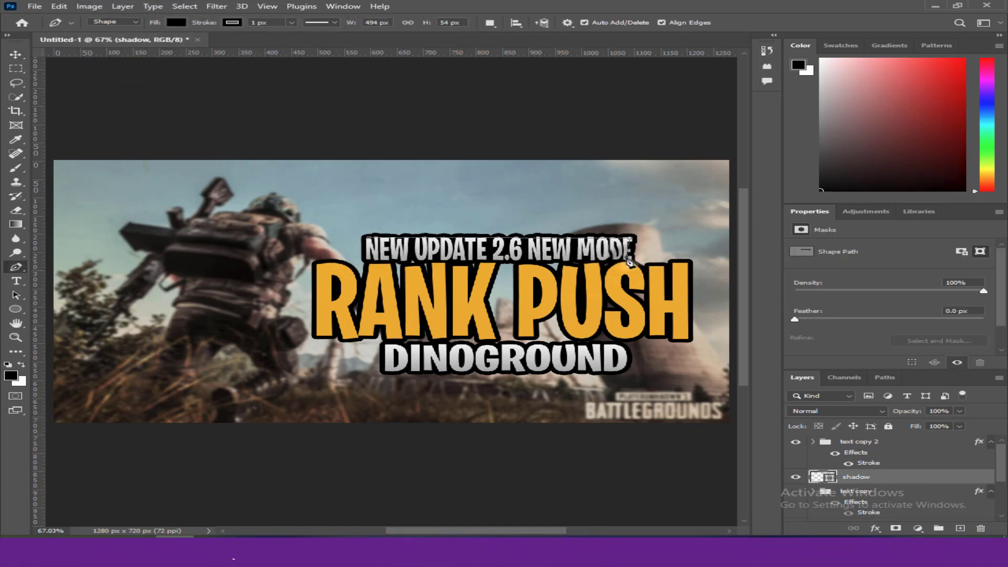
click(366, 266)
click(366, 238)
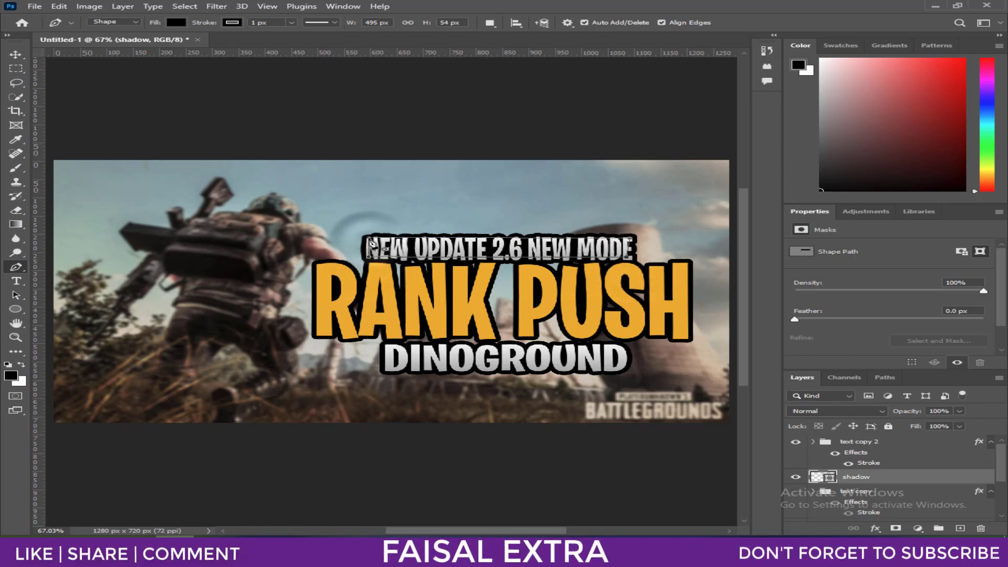
Step: Set the shape's stroke to none, then delete the subtitle shape
click(232, 23)
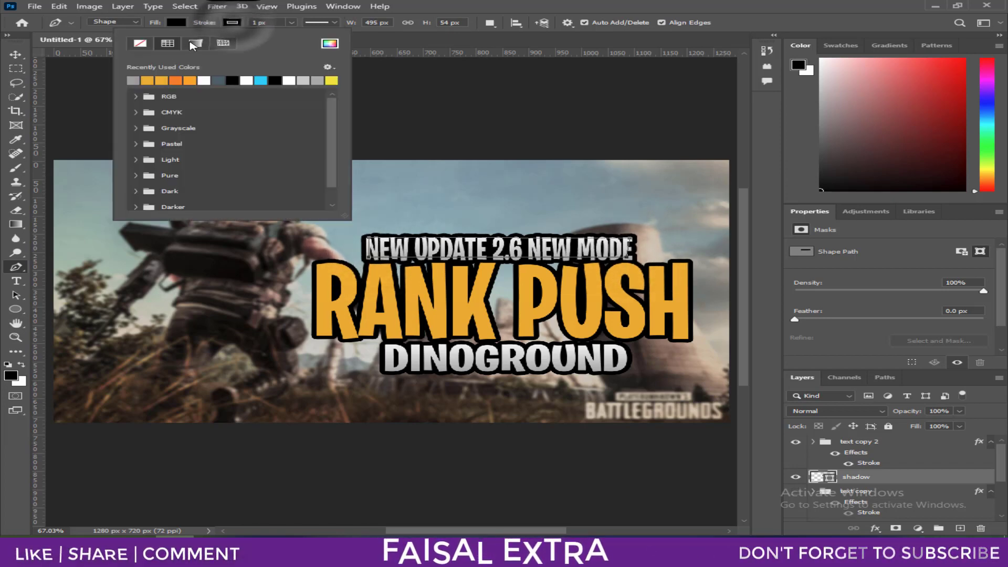
click(140, 44)
click(441, 244)
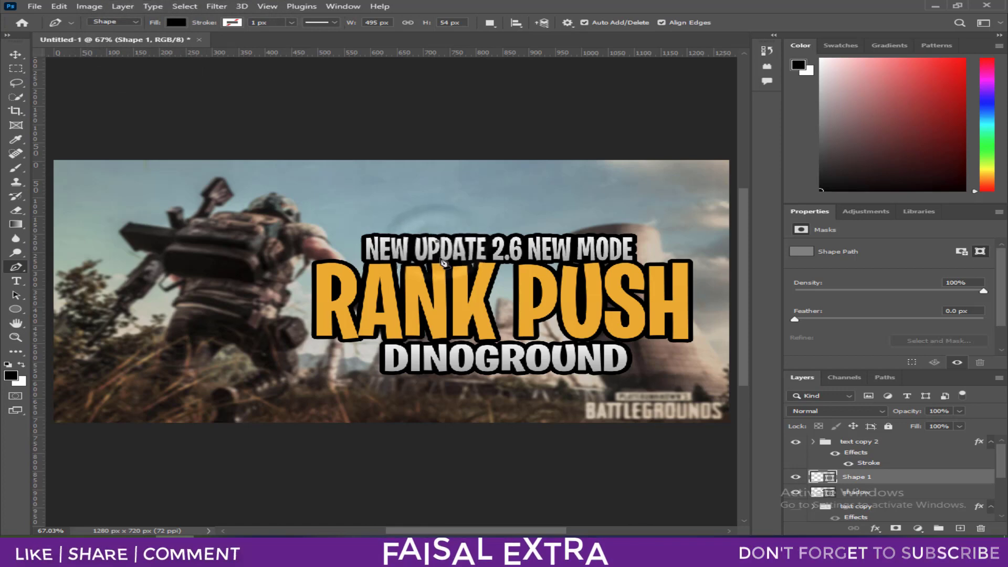
key(Delete)
text(shadow)
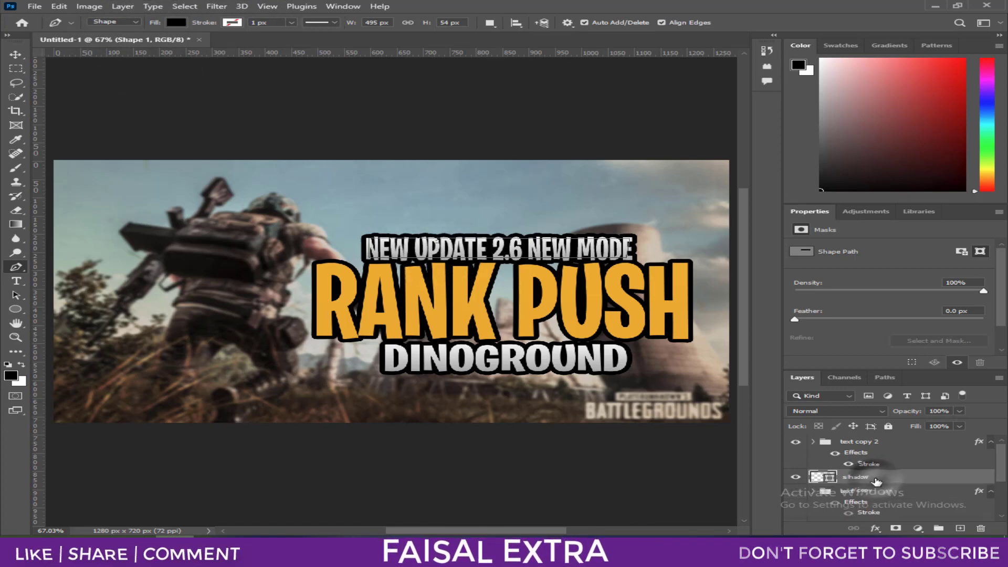
key(l)
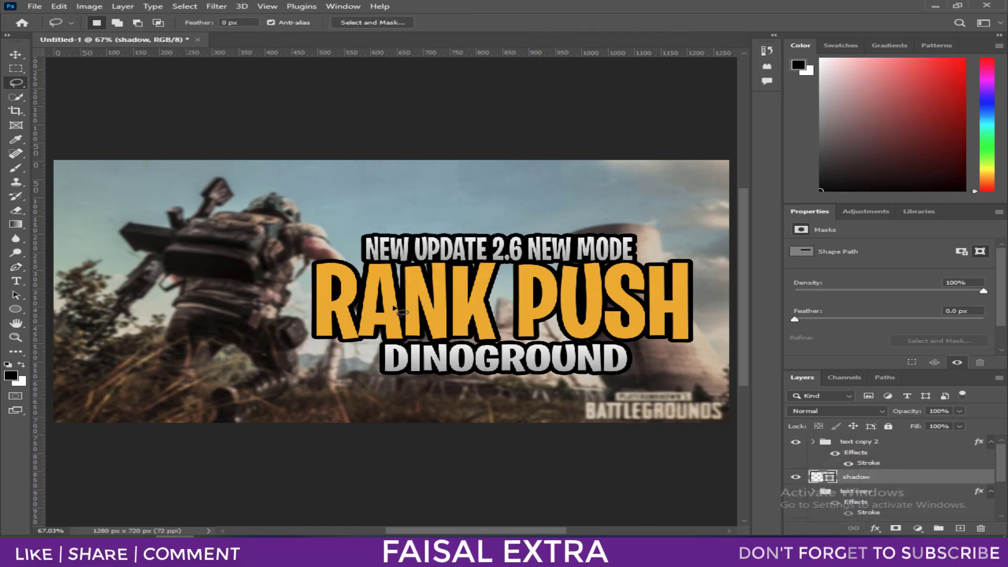
key(p)
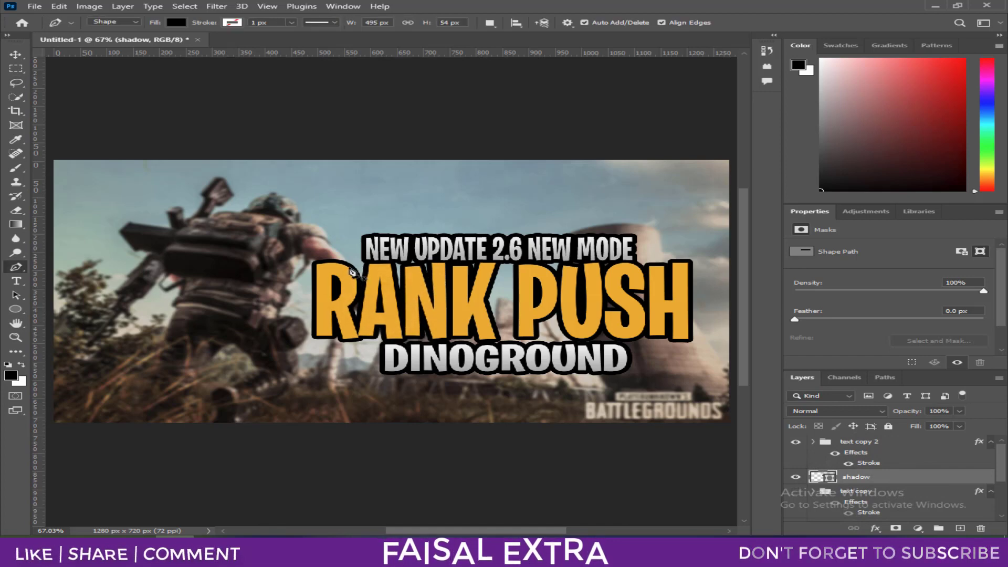
Step: Draw a black backing shape behind RANK PUSH and DINOGROUND
click(628, 269)
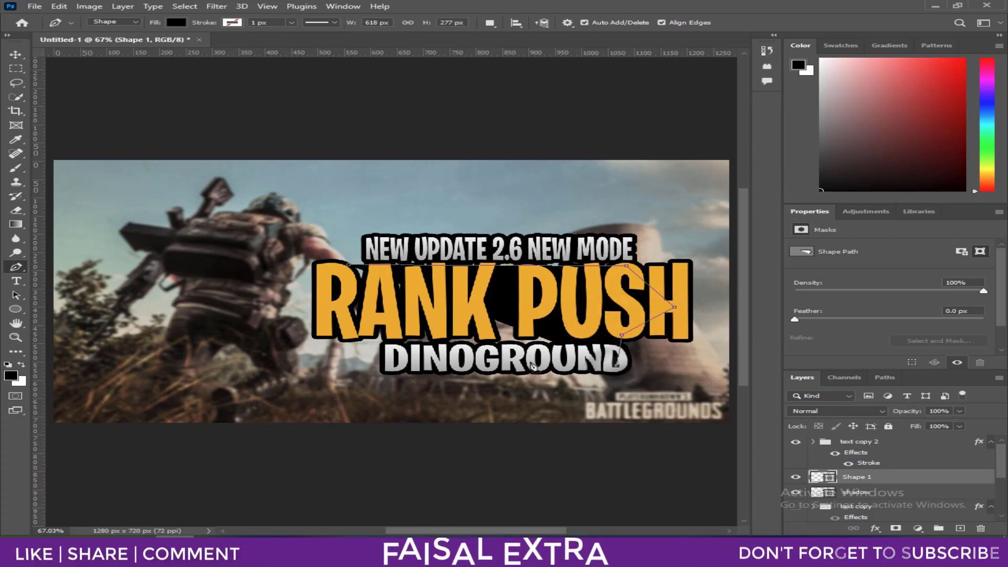
click(505, 362)
click(384, 362)
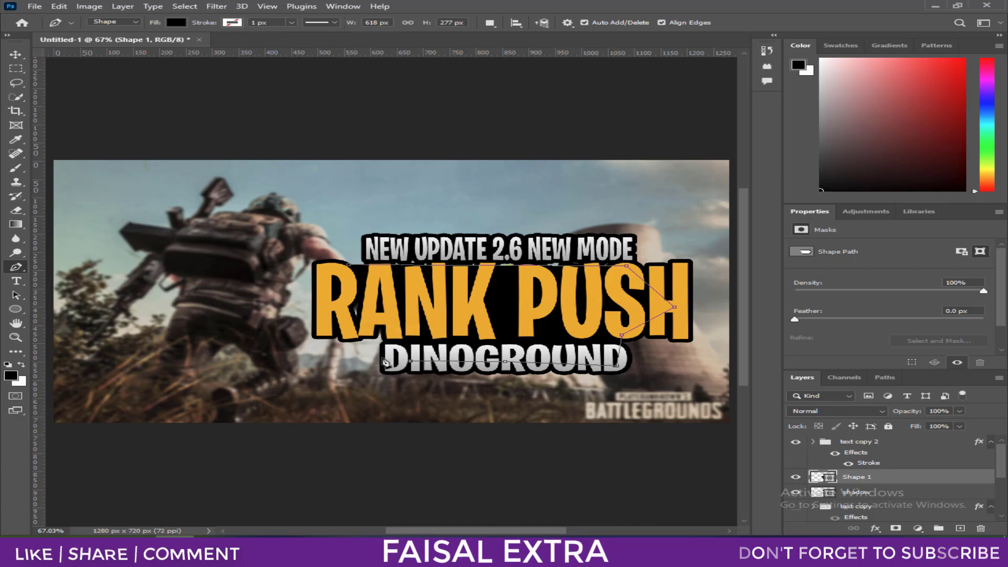
click(386, 319)
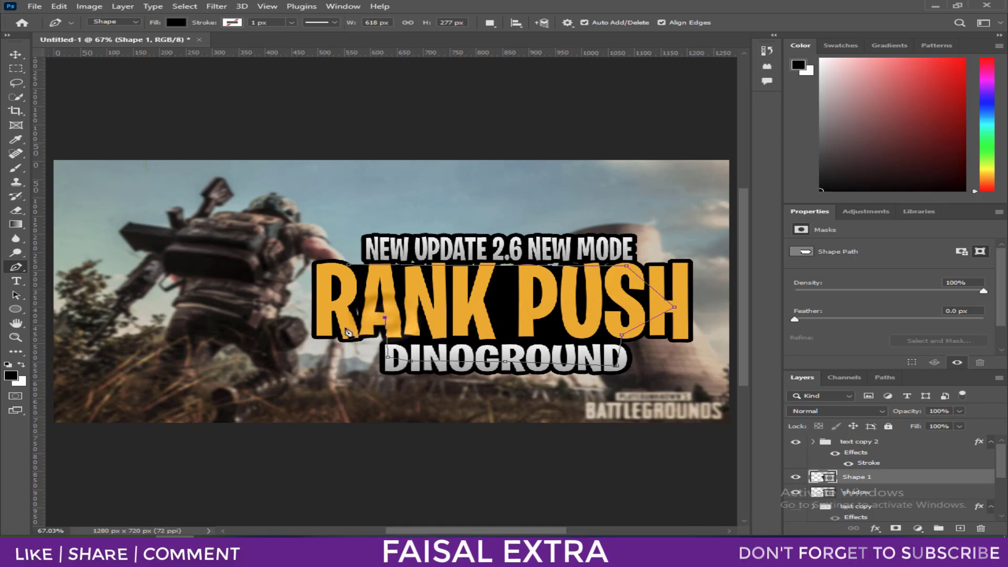
click(325, 325)
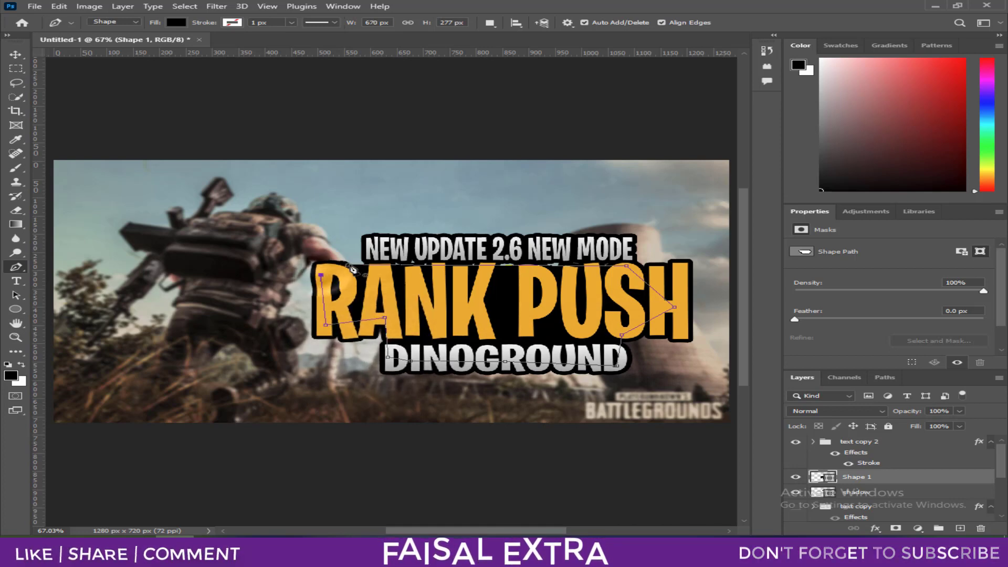
key(ctrl+Return)
key(l)
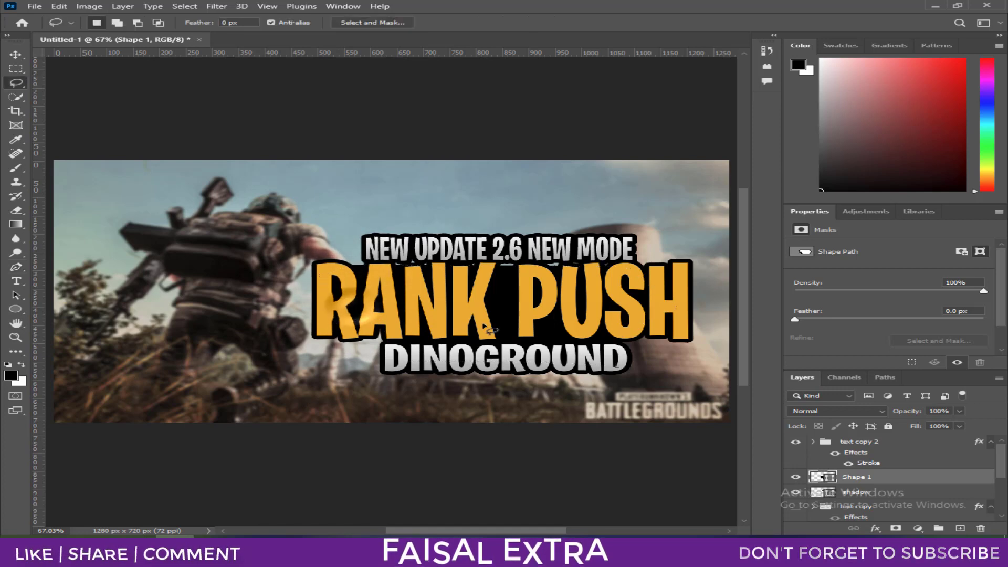
Step: Draw a second backing shape along the subtitle's lower edge and check Shape 2
key(p)
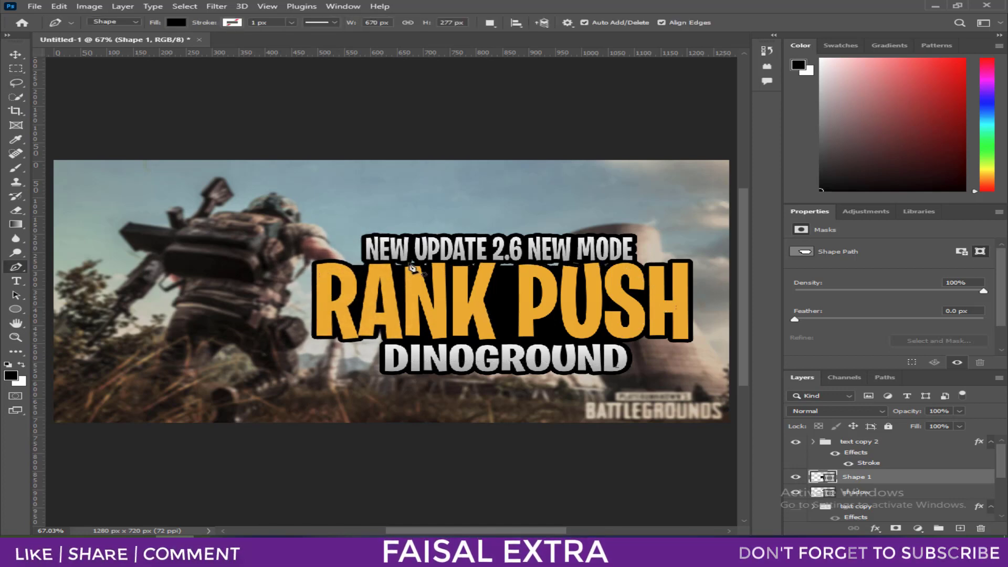
click(618, 275)
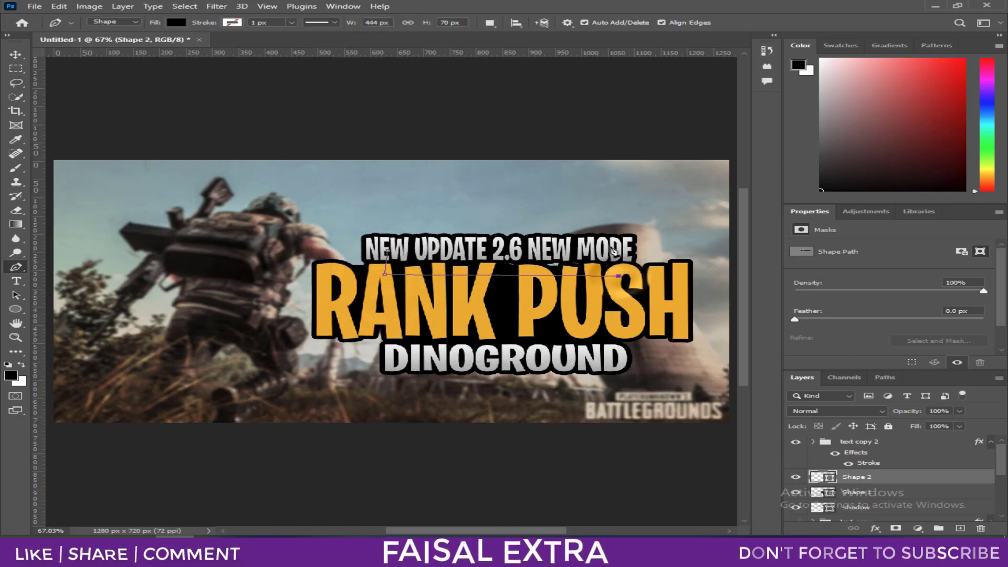
click(611, 245)
key(Escape)
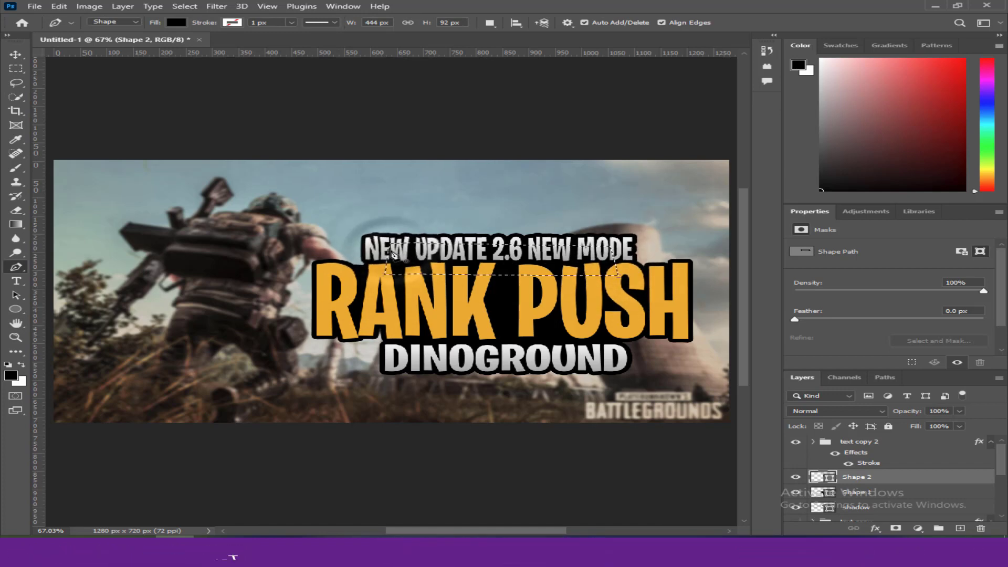
key(l)
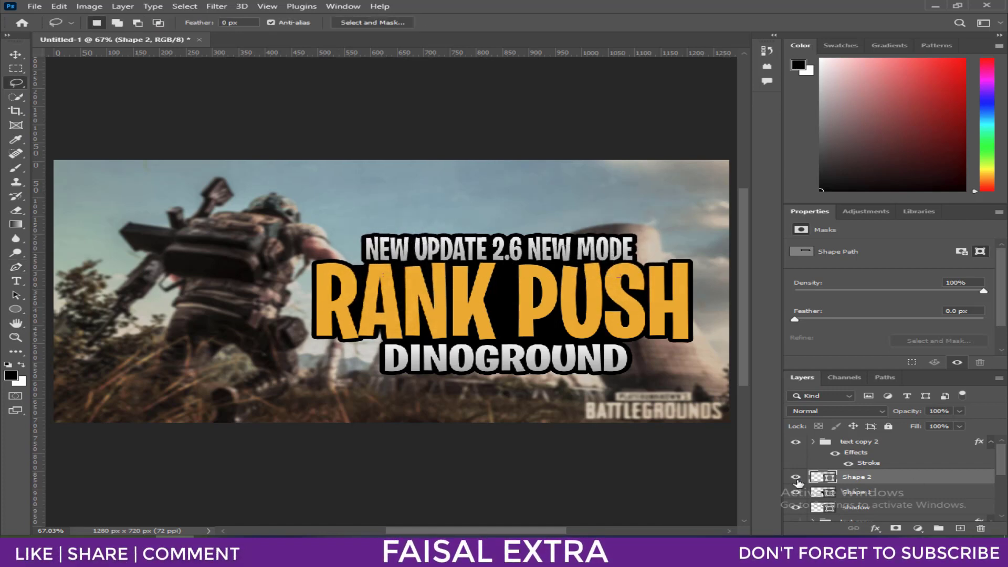
click(796, 477)
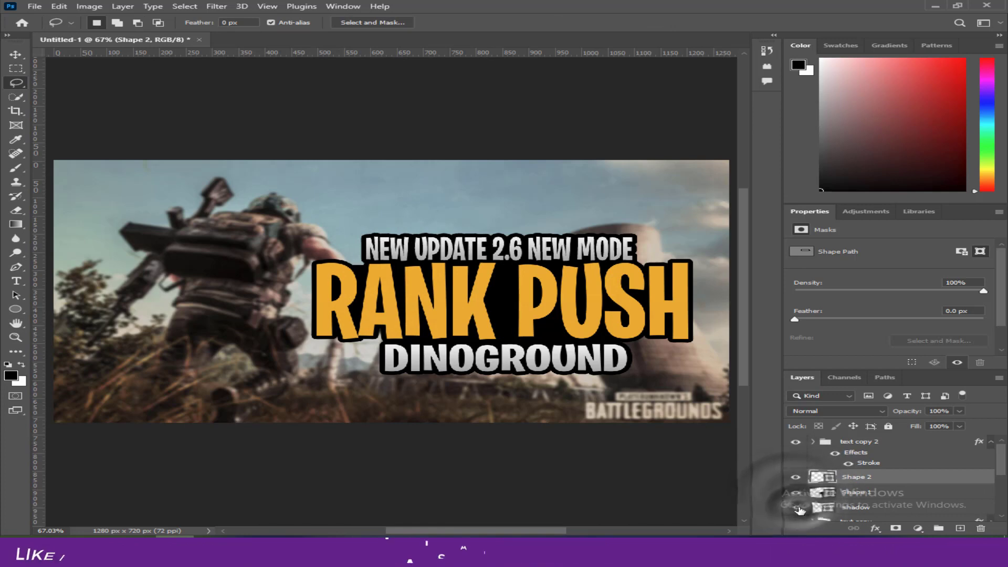
Step: Merge the shape layers and rename the result 'shaodw'
shift+click(891, 508)
key(ctrl+e)
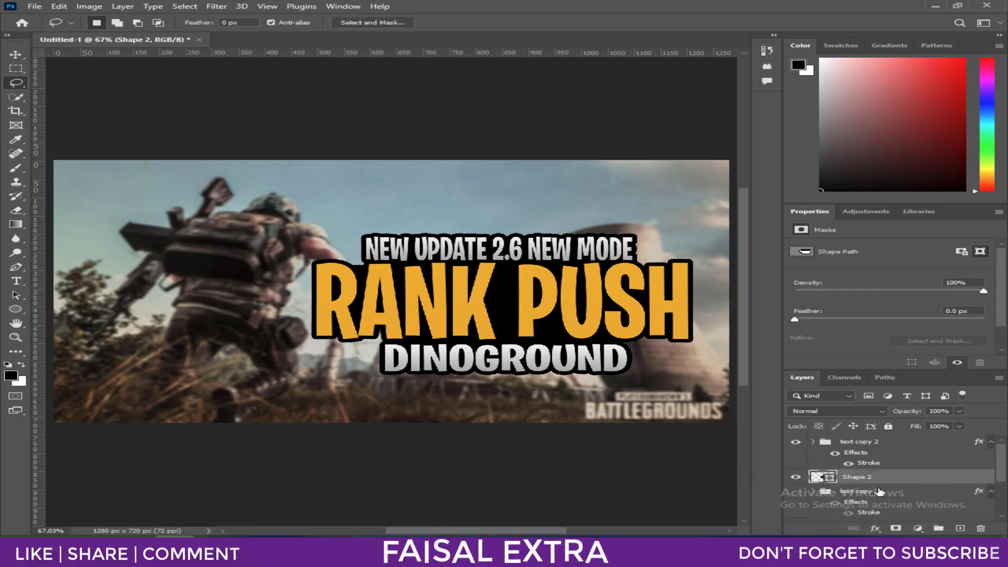
text(shaodw)
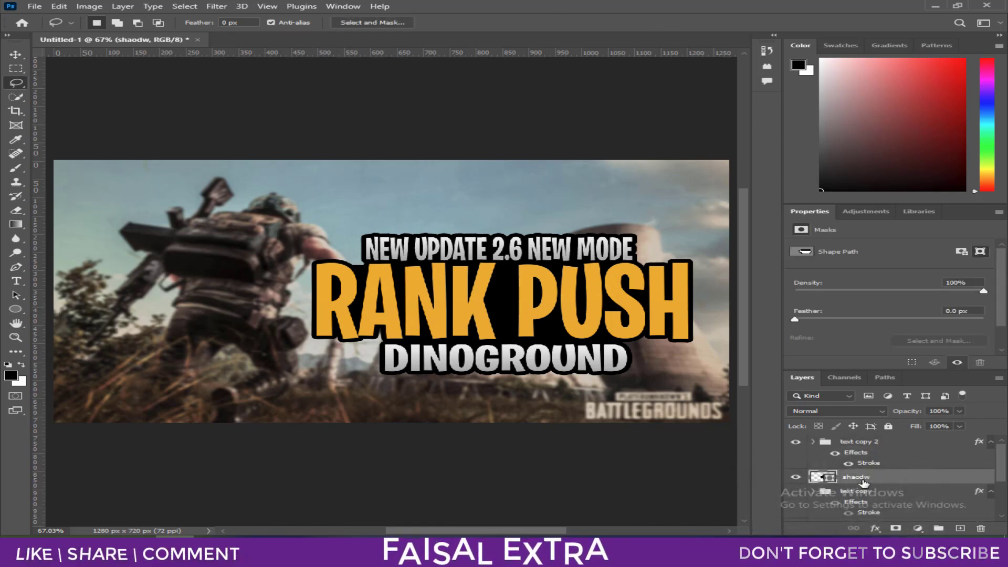
Step: Group text copy 2 with the shadow layer, duplicate the group and merge the copy
click(824, 444)
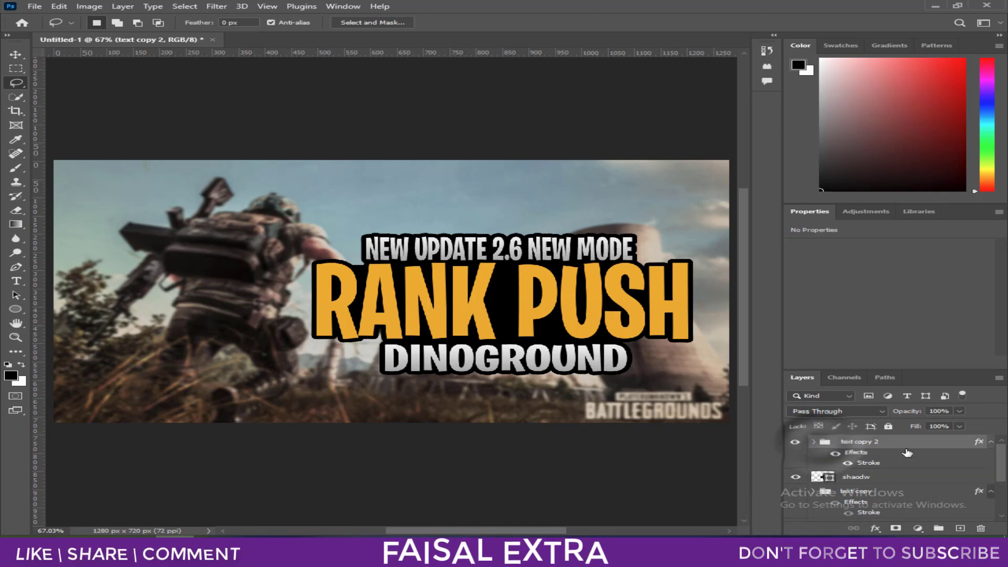
drag(868, 461, 867, 465)
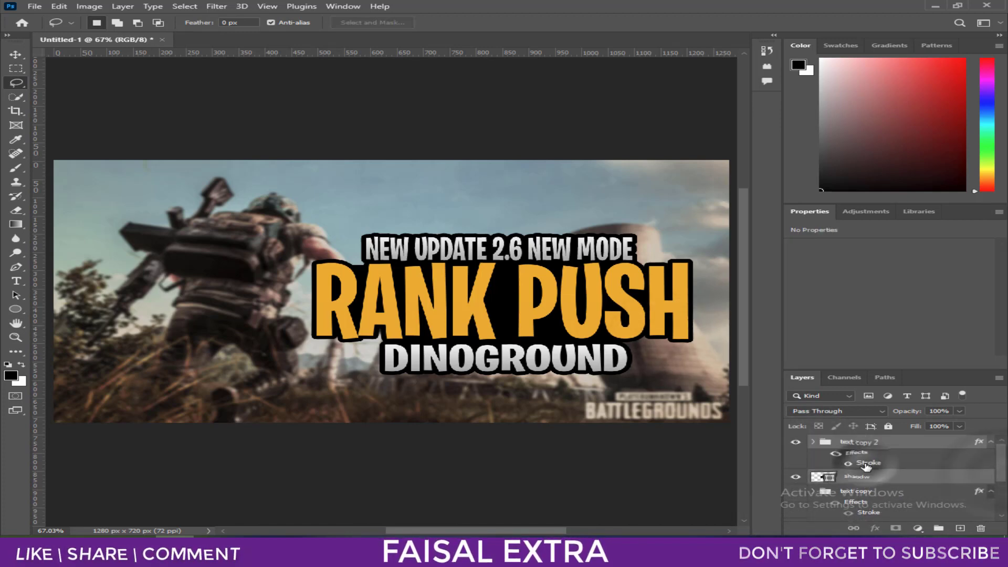
key(ctrl+g)
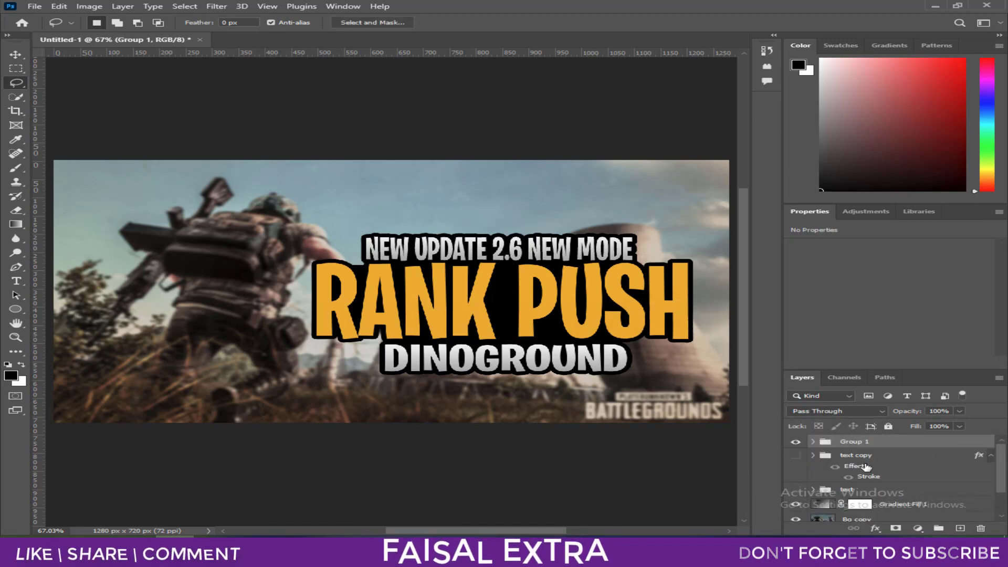
key(ctrl+j)
key(ctrl+e)
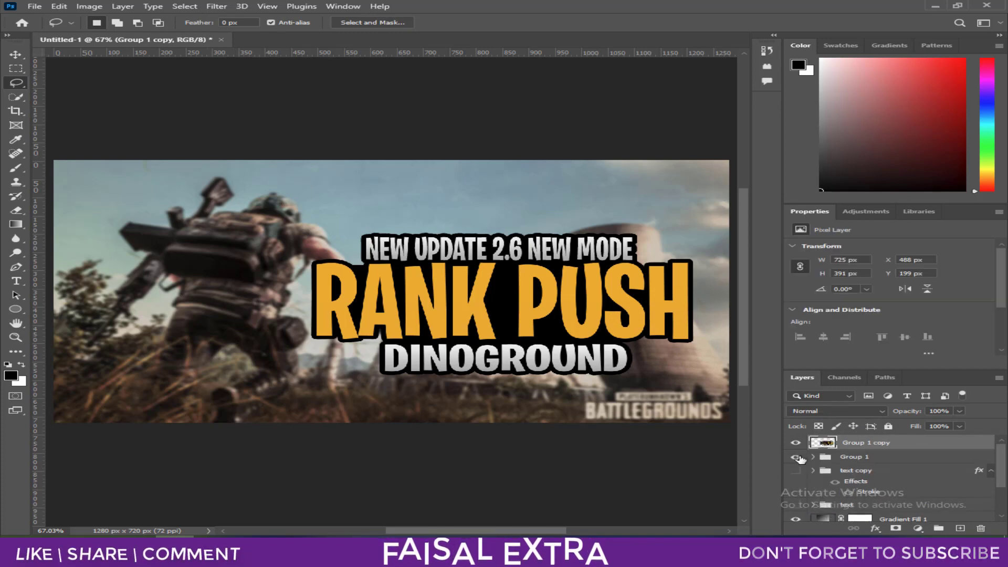
Step: Open Group 1 copy's layer style, trying and then removing a bevel
click(796, 446)
click(796, 447)
click(796, 446)
right_click(866, 443)
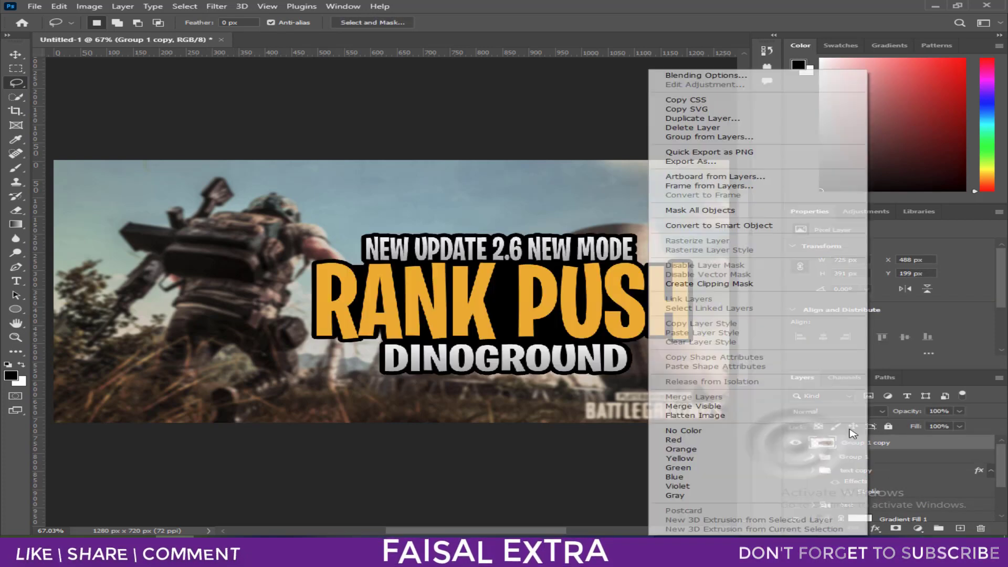
click(706, 75)
drag(225, 263, 685, 257)
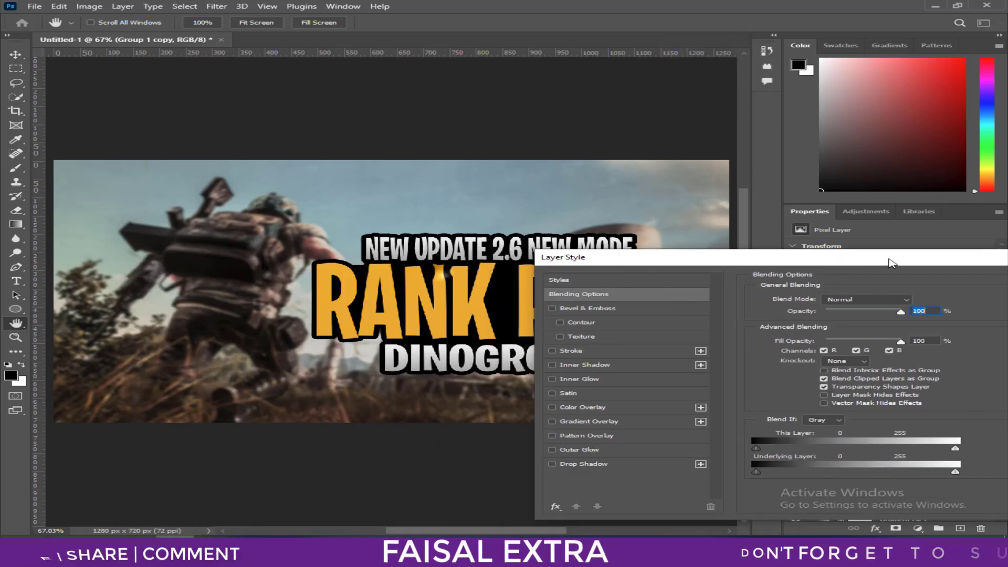
click(609, 310)
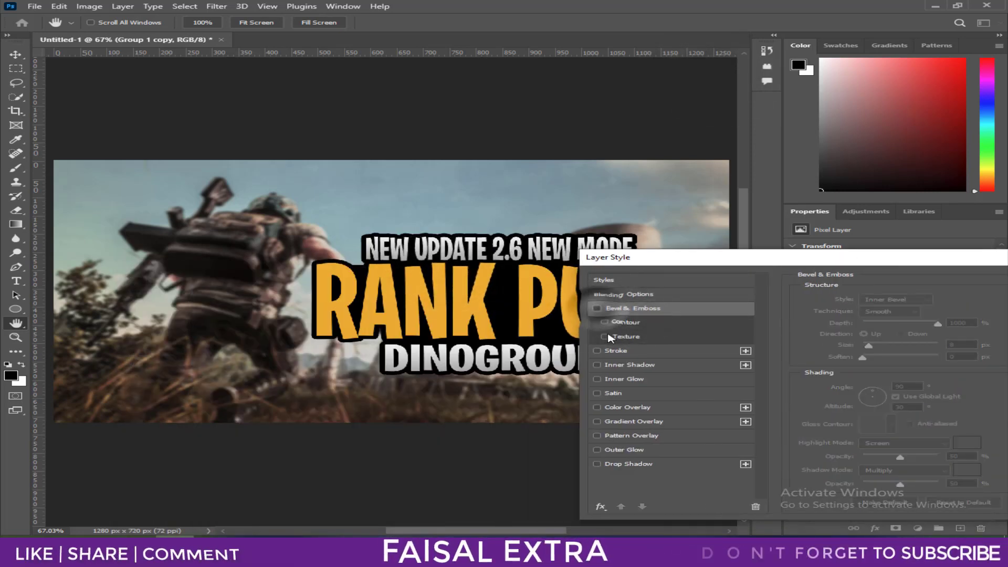
click(605, 323)
click(597, 308)
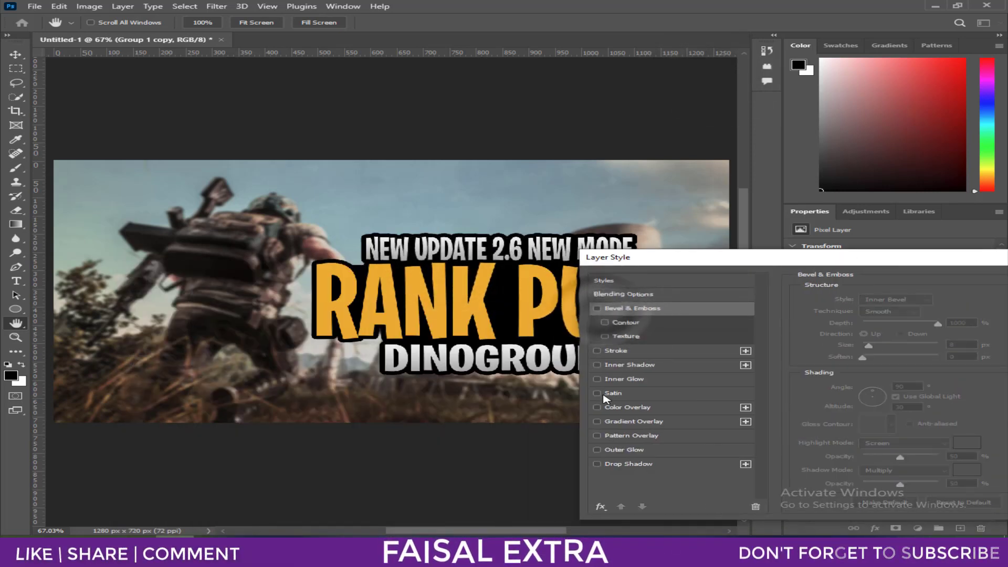
Step: Add an Inner Glow with size 25 and 24% opacity to the title
click(625, 379)
drag(816, 263, 708, 295)
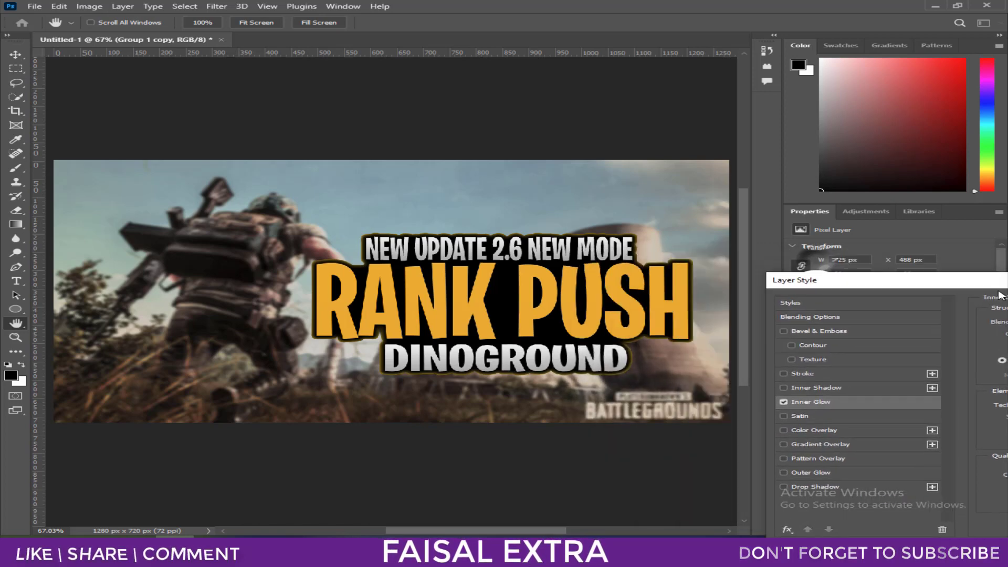
drag(755, 450, 765, 451)
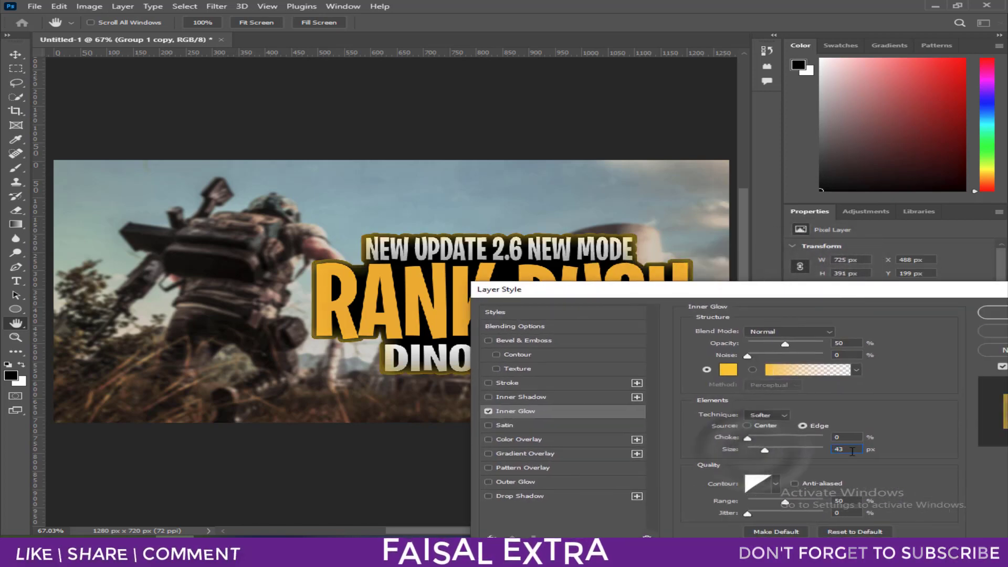
text(25)
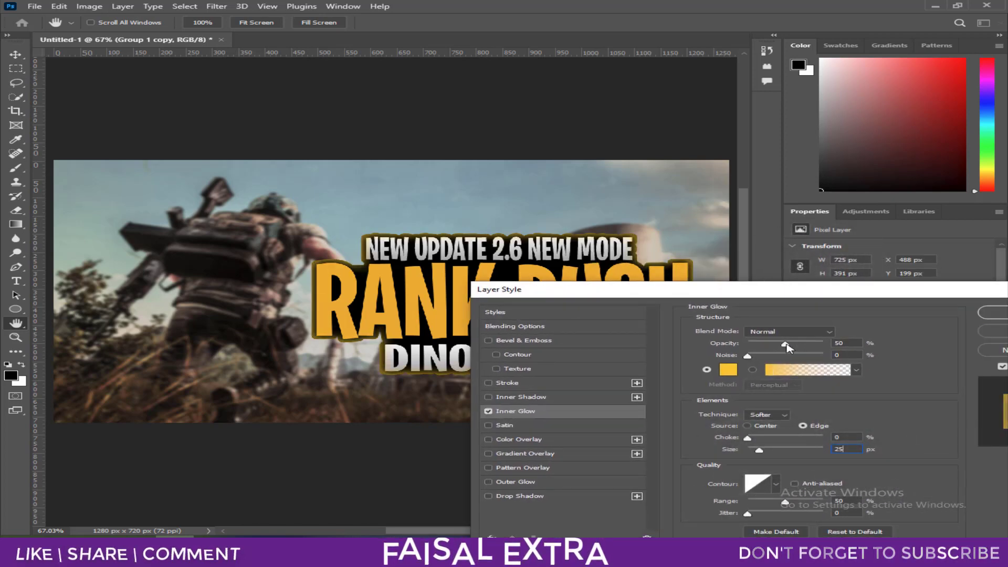
drag(778, 344, 767, 347)
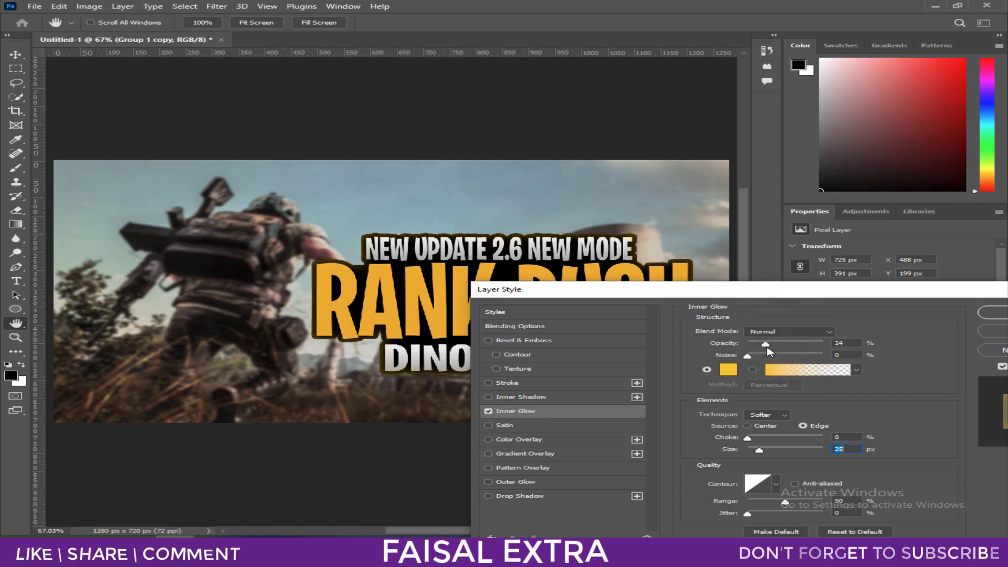
drag(761, 290, 948, 266)
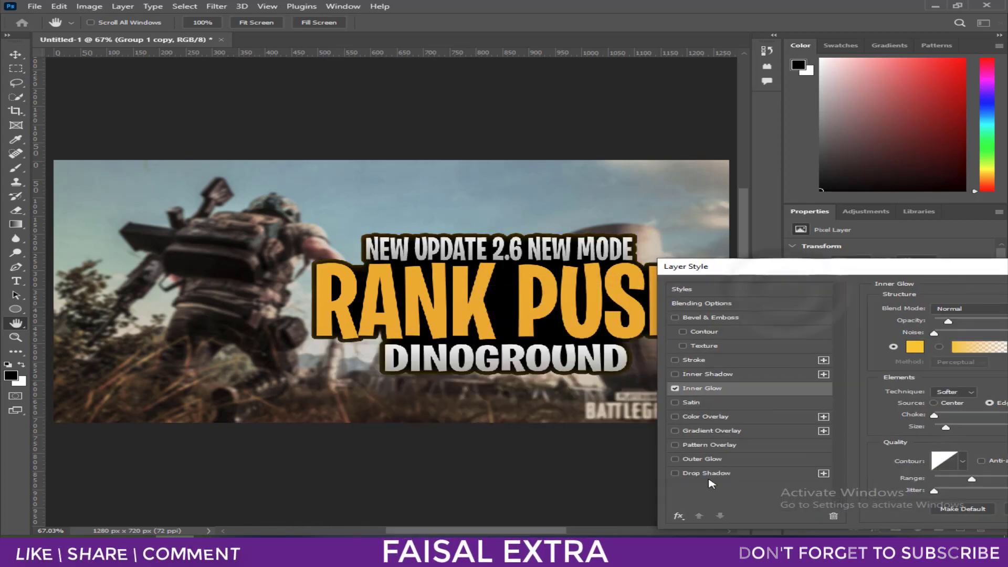
Step: Add a black Drop Shadow (spread 99, size 3) to the title
click(708, 473)
drag(761, 266, 646, 266)
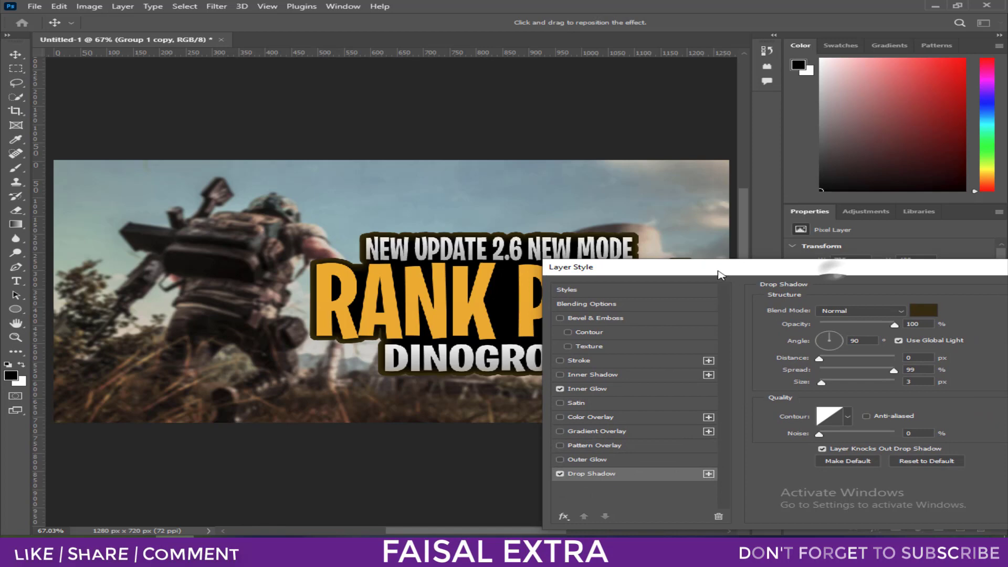
click(923, 309)
click(804, 299)
drag(766, 267, 734, 261)
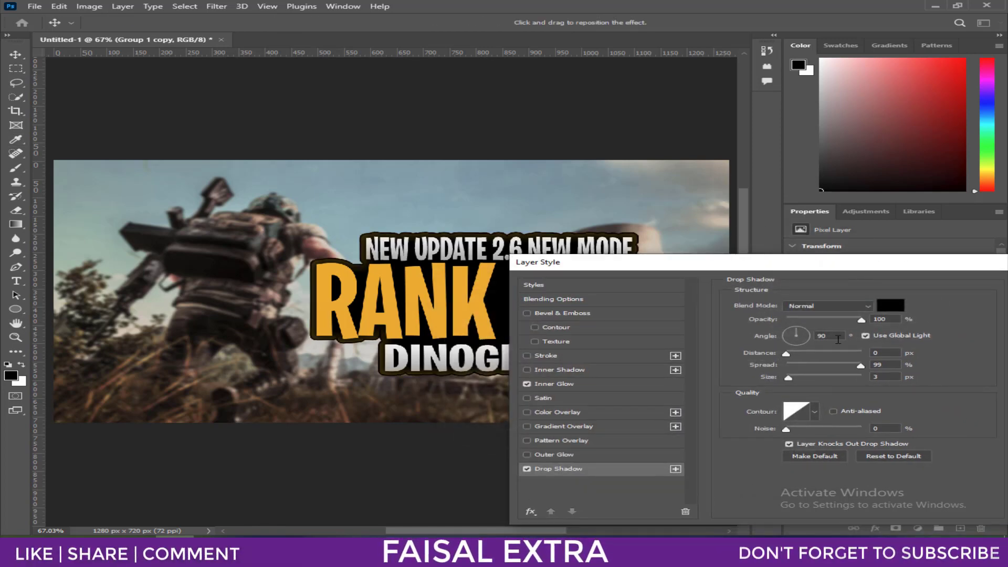
Step: Add an orange Outer Glow to the title
click(553, 454)
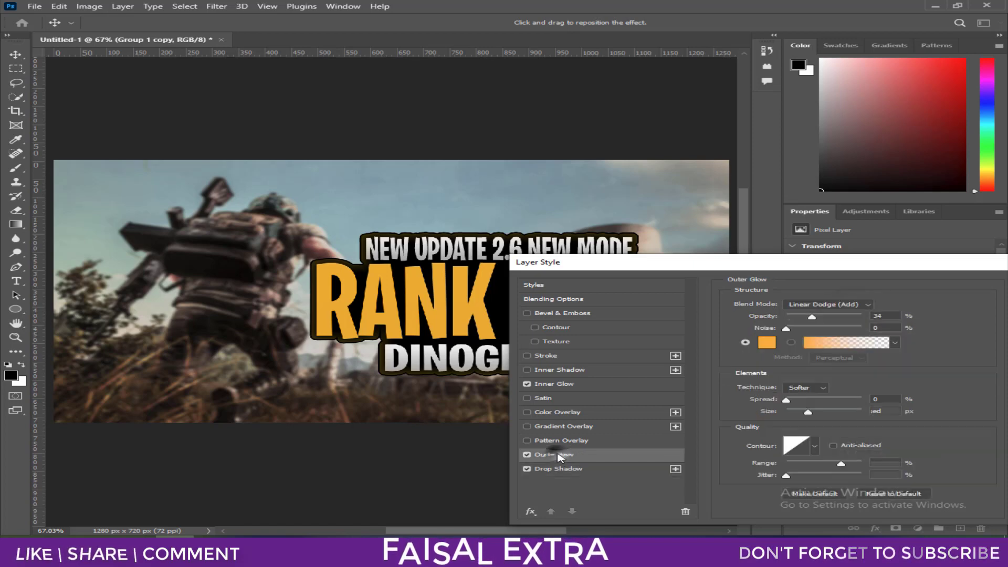
click(767, 342)
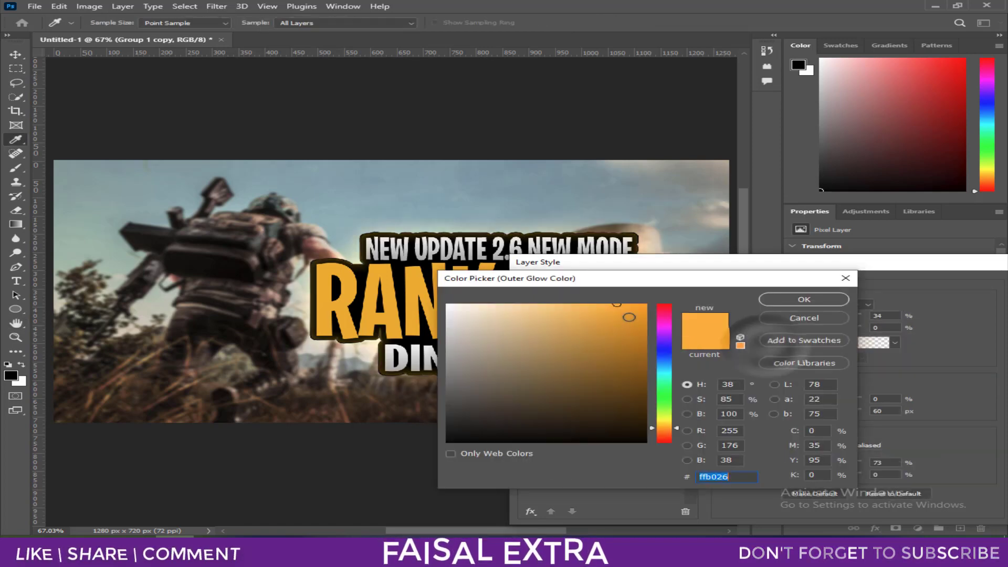
click(771, 294)
drag(822, 272, 516, 251)
Step: Apply the glow effects and nudge the title down to X 491, Y 213 px
click(756, 286)
key(l)
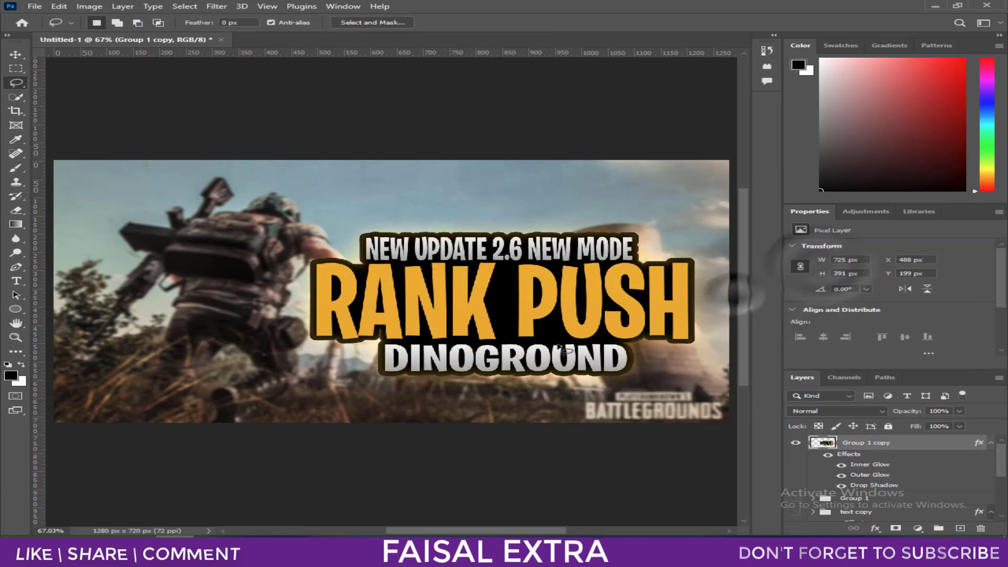
key(v)
drag(303, 326, 304, 330)
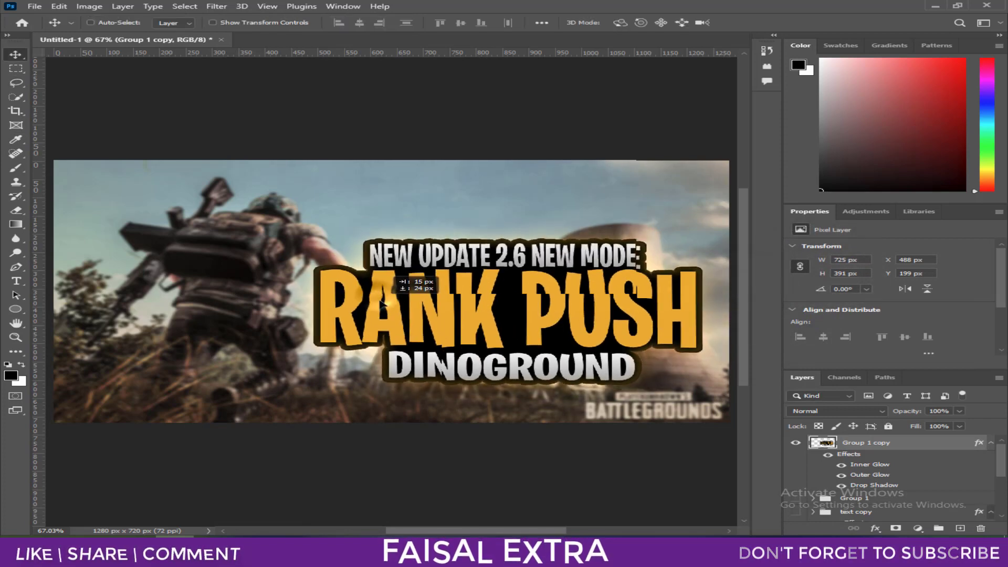
Step: Rename the merged title layer 'text' and toggle its visibility to compare
click(991, 443)
double_click(861, 443)
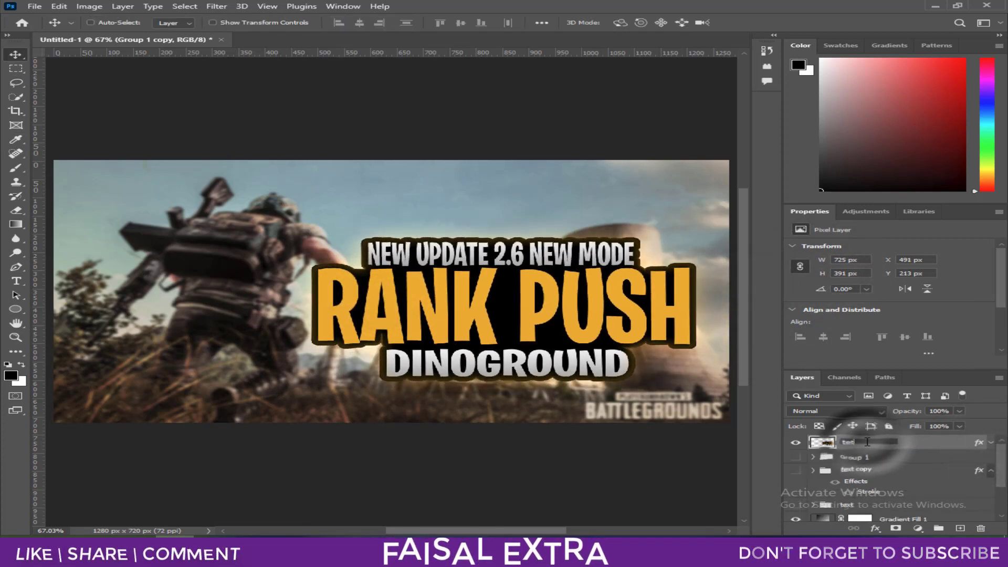
text(textv)
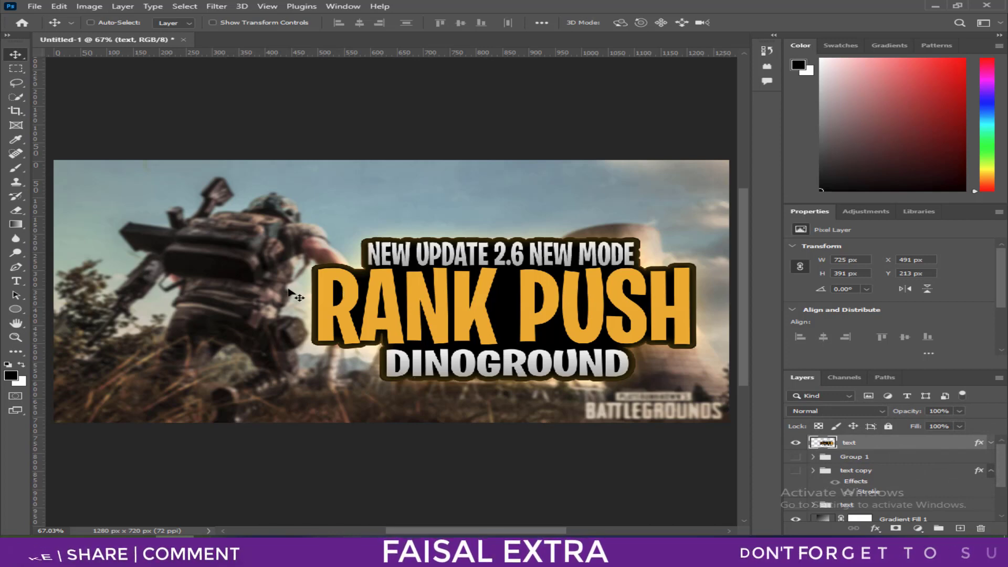
click(795, 443)
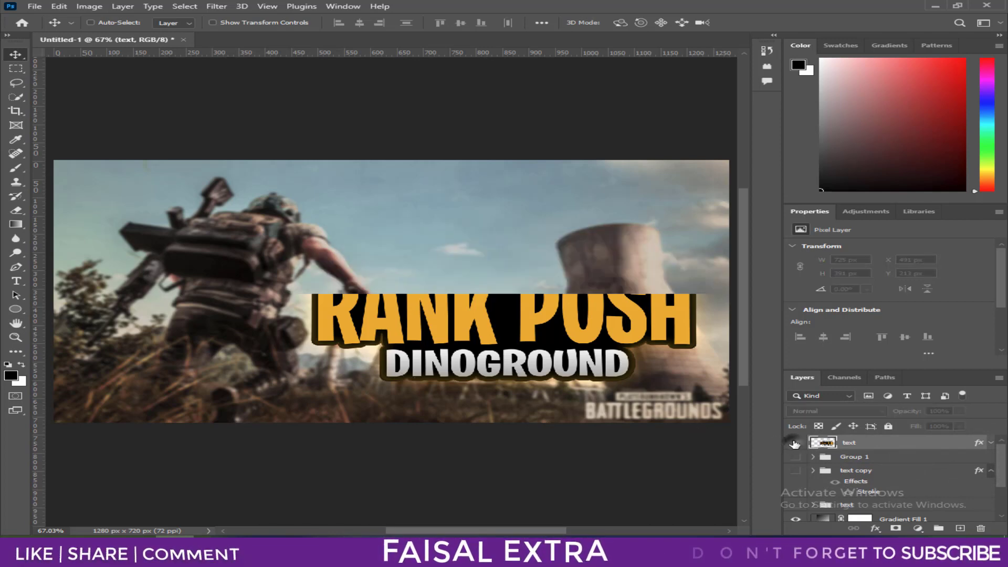
click(795, 442)
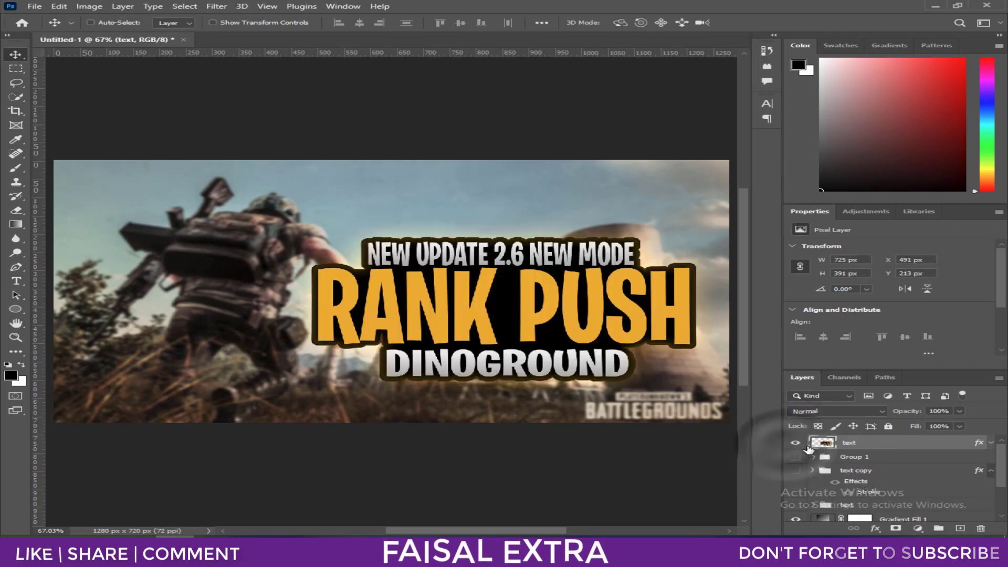
click(796, 444)
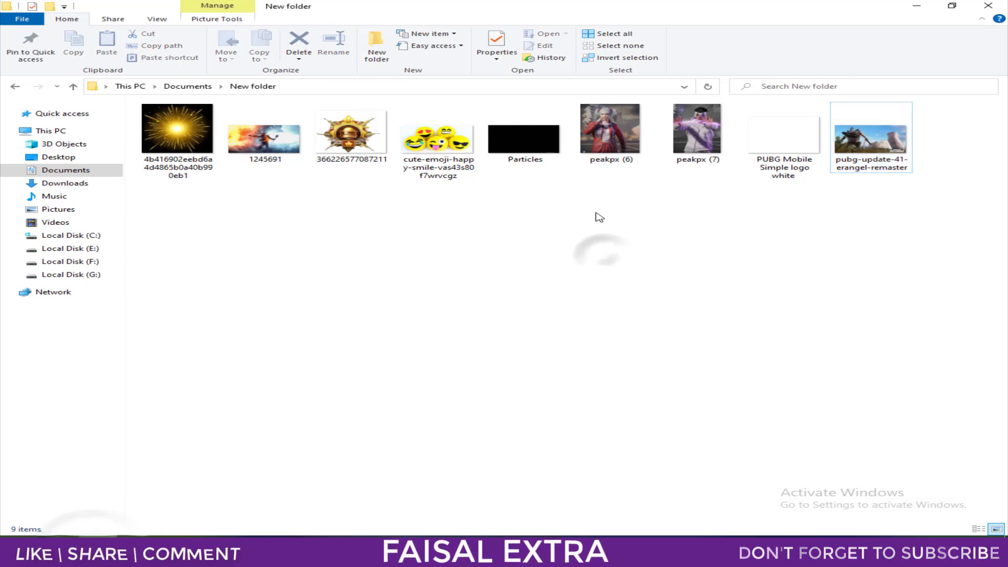
Step: Place the peakpx (6) character image against the canvas's left edge
mouse_move(609, 131)
mouse_down()
mouse_move(330, 424)
mouse_move(169, 382)
mouse_up()
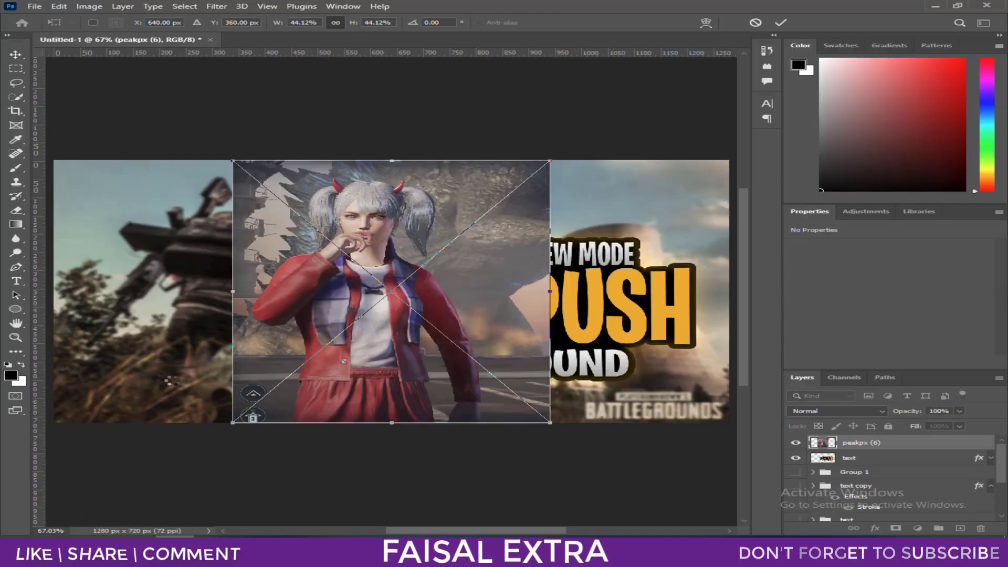
drag(370, 362, 197, 363)
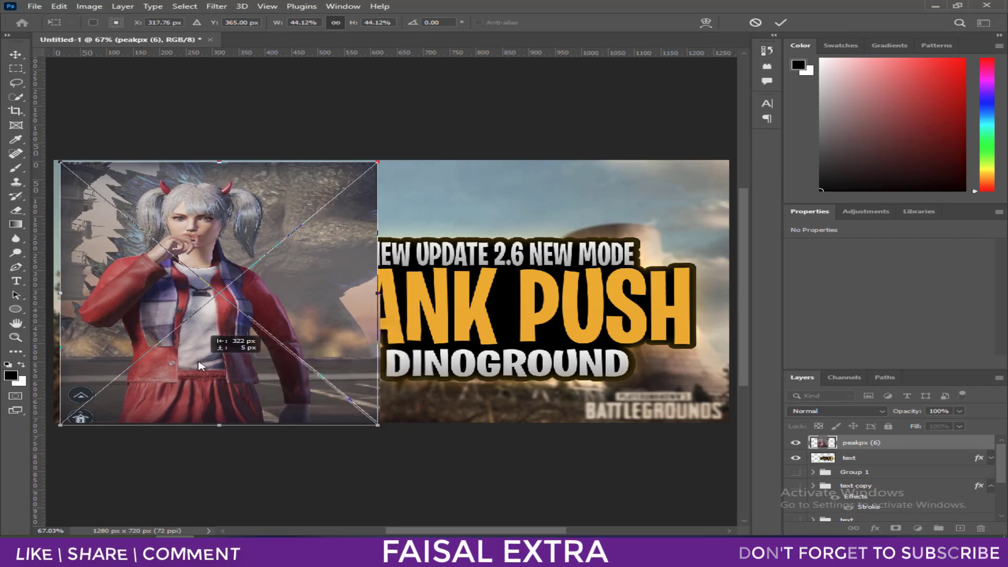
key(Return)
Step: Rename the top character layer to 'image' and hide it
click(796, 445)
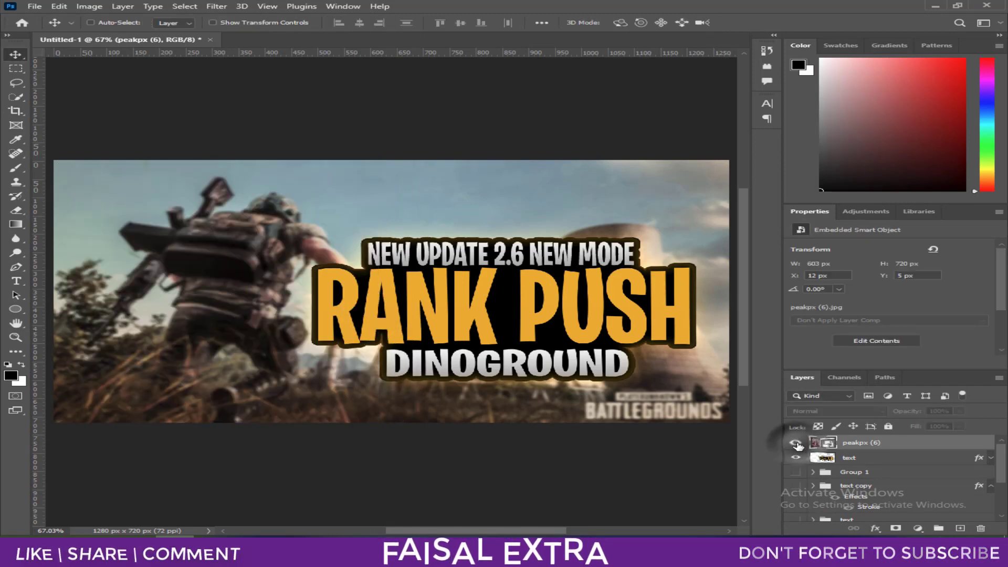
double_click(861, 443)
text(image)
key(Return)
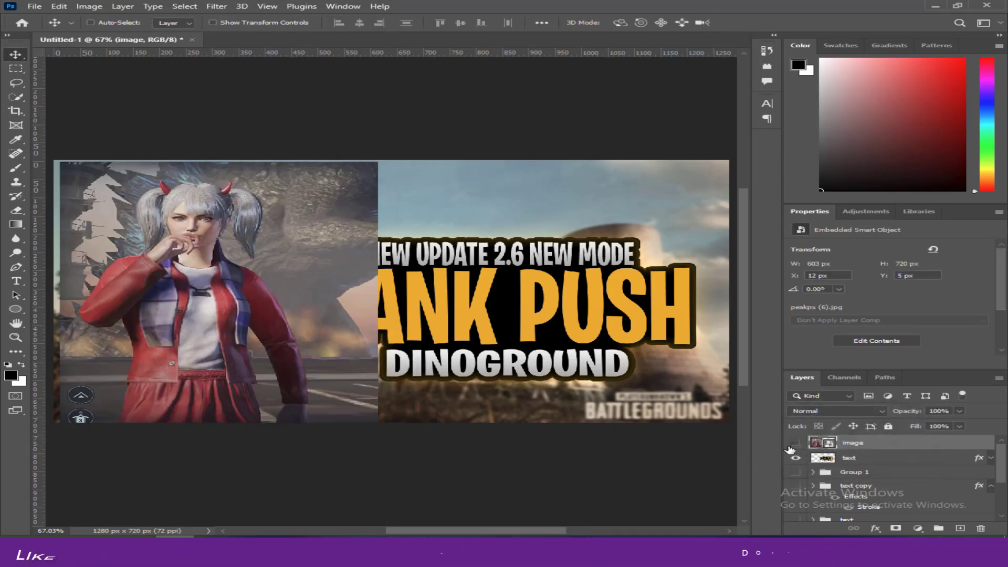
click(794, 445)
Step: Place Particles.png and stretch it to cover the whole canvas
key(alt+Tab)
mouse_move(523, 134)
mouse_down()
mouse_move(271, 503)
mouse_move(367, 315)
mouse_up()
drag(258, 388, 56, 421)
drag(524, 240, 732, 158)
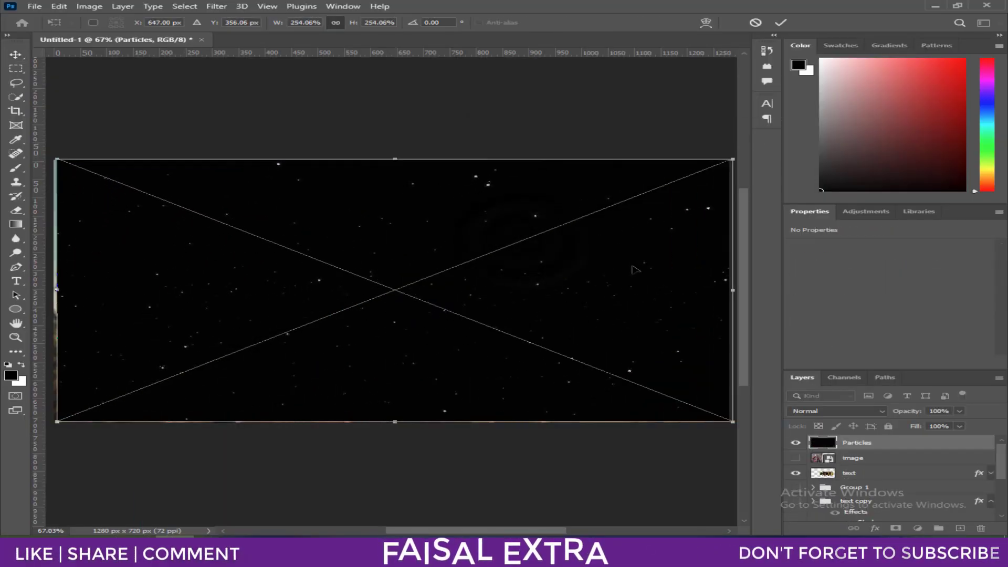
Step: Move Particles below the text layer, set it to Linear Dodge (Add), and duplicate it
key(Return)
drag(856, 442, 856, 480)
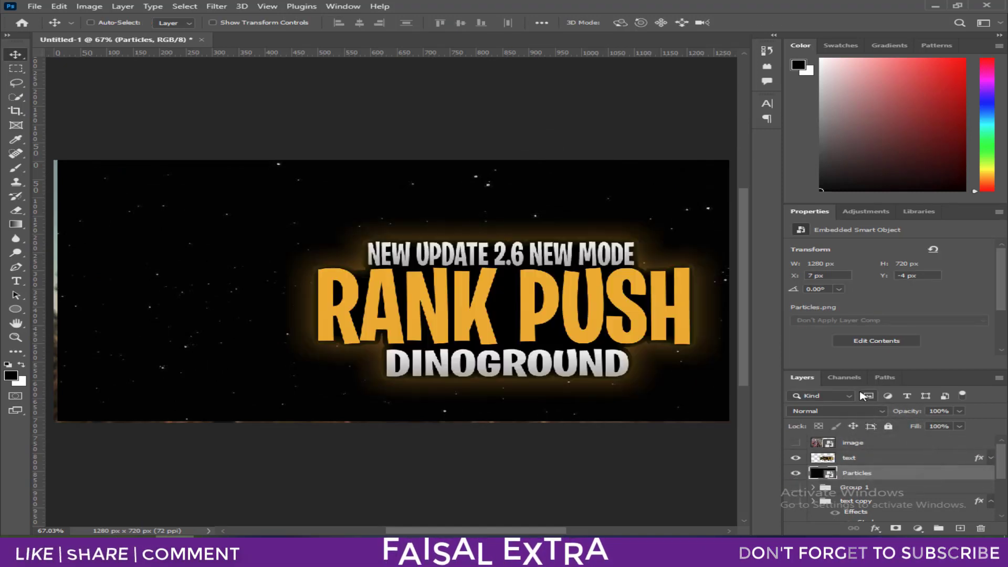
click(836, 411)
click(825, 372)
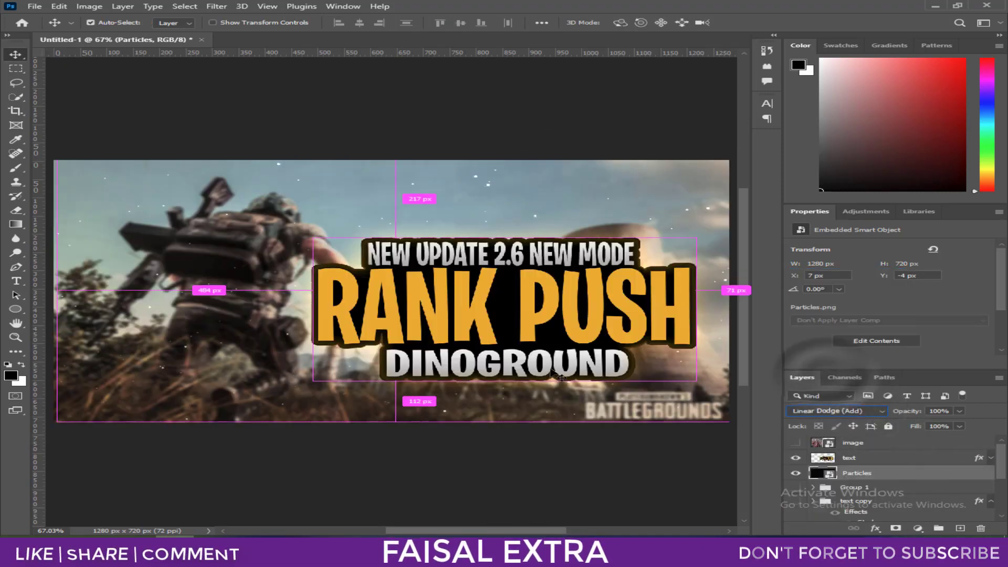
key(ctrl+j)
key(ctrl+j)
Step: Shift Particles copy 2 left and lower Particles copy 3 opacity to 58%
drag(447, 194, 409, 211)
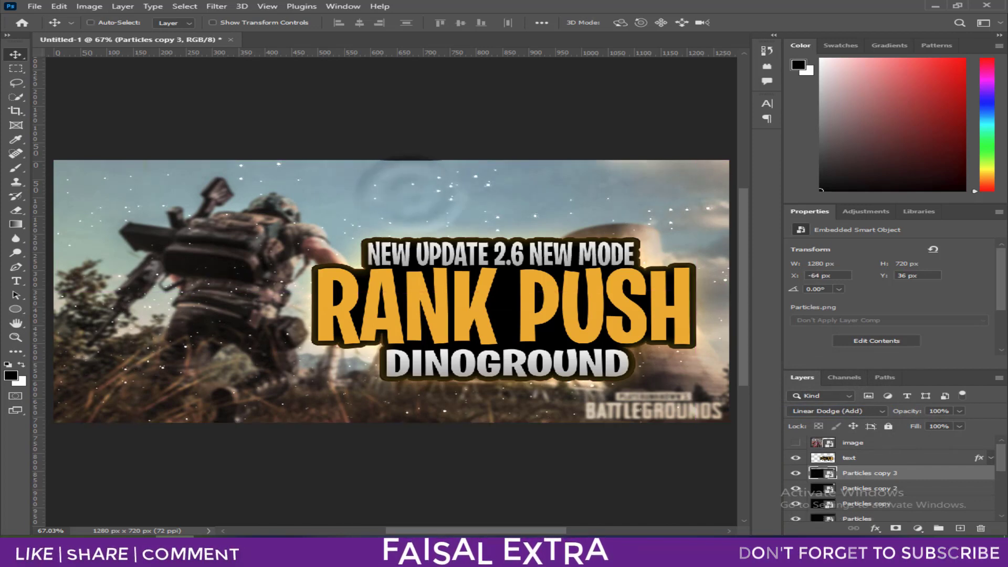
scroll(945, 473, down, 2)
shift+click(901, 486)
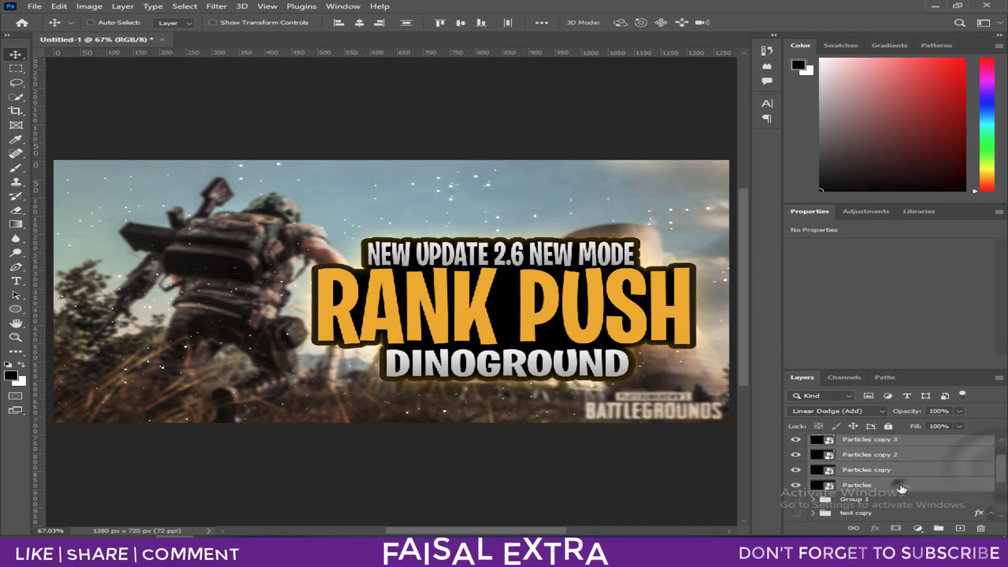
click(869, 439)
click(837, 411)
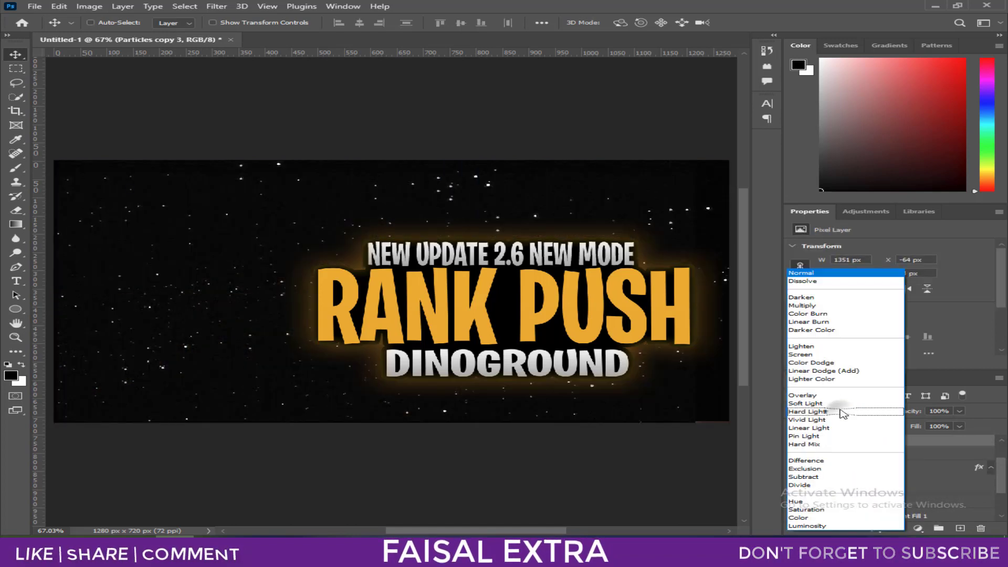
click(832, 371)
click(960, 411)
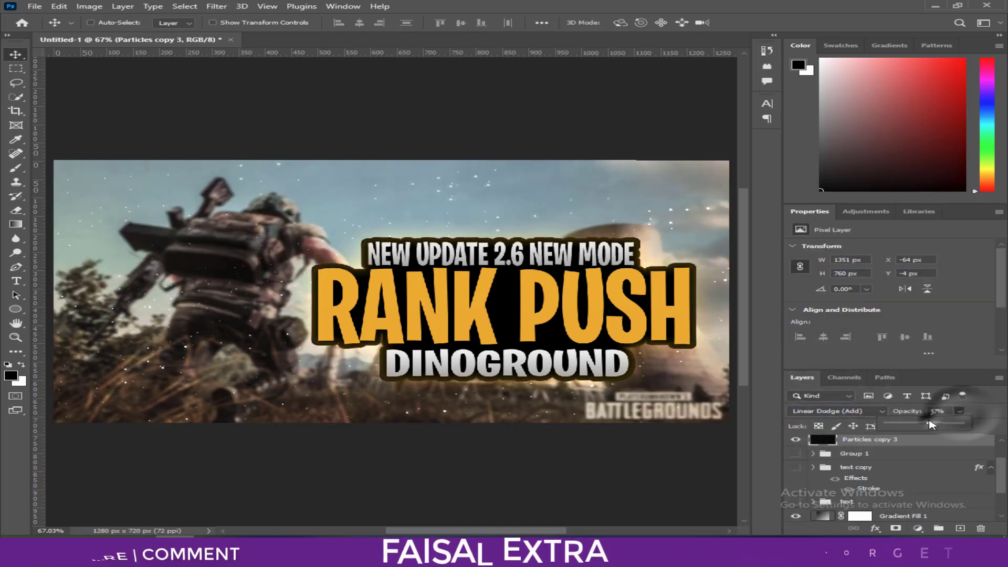
drag(929, 424, 934, 483)
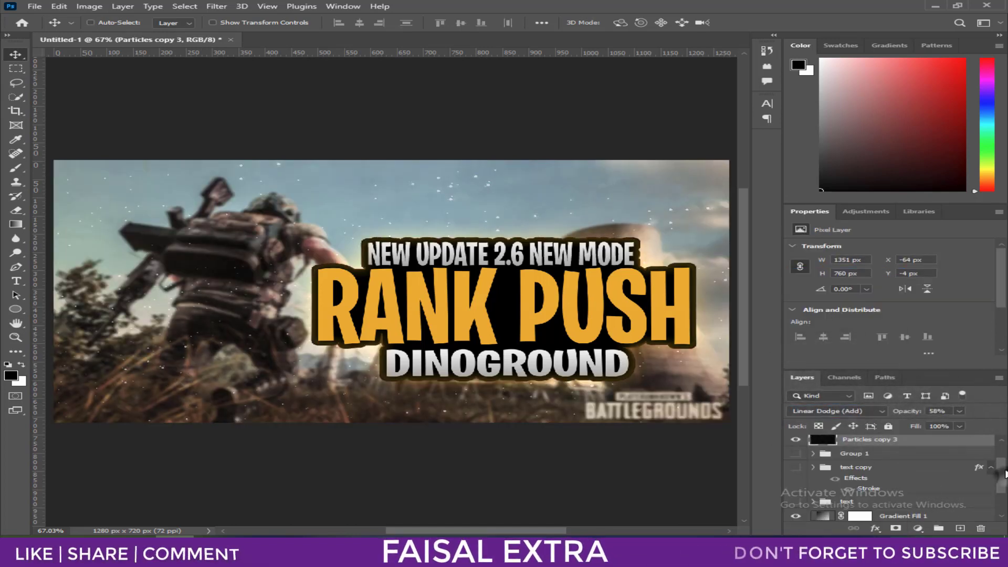
Step: Tone the particles with clipped Hue/Saturation 2 (Hue −27, Saturation −32, Lightness +13)
drag(1001, 474, 1001, 456)
click(893, 473)
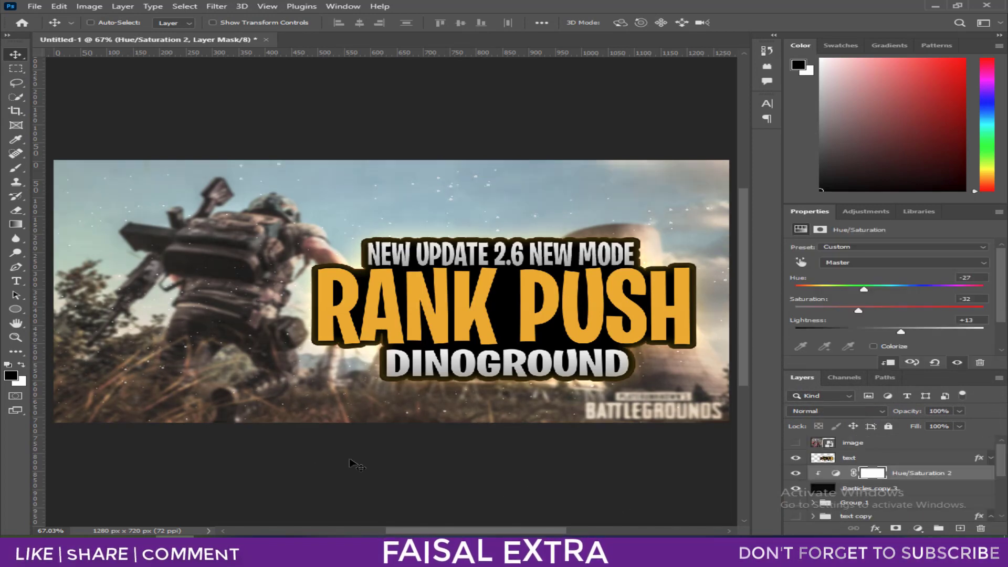
click(796, 444)
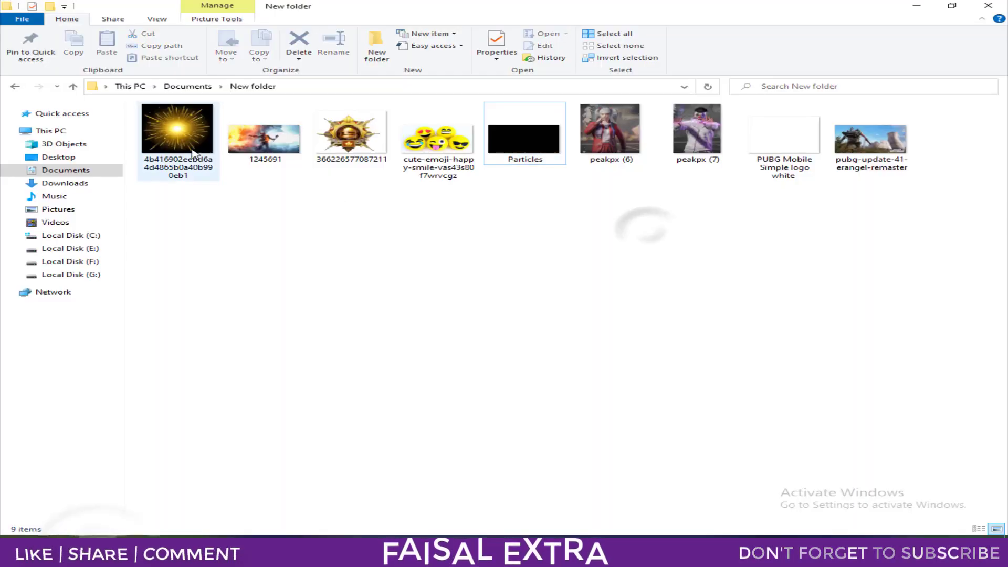
Step: Place the rank emblem at top centre, shrunk to about a third and tilted
mouse_move(350, 131)
mouse_down()
mouse_move(182, 536)
mouse_move(239, 304)
mouse_up()
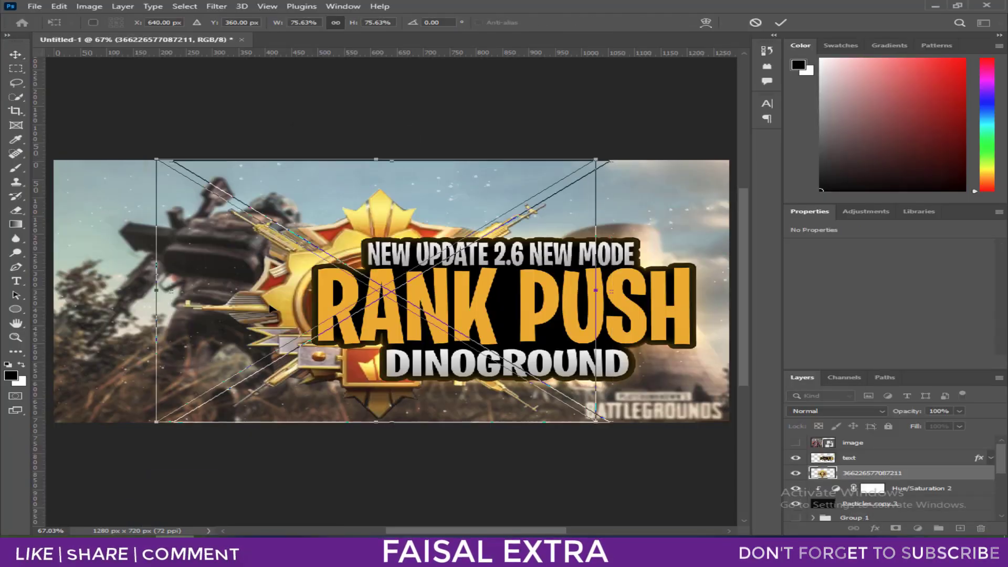
drag(512, 162, 251, 329)
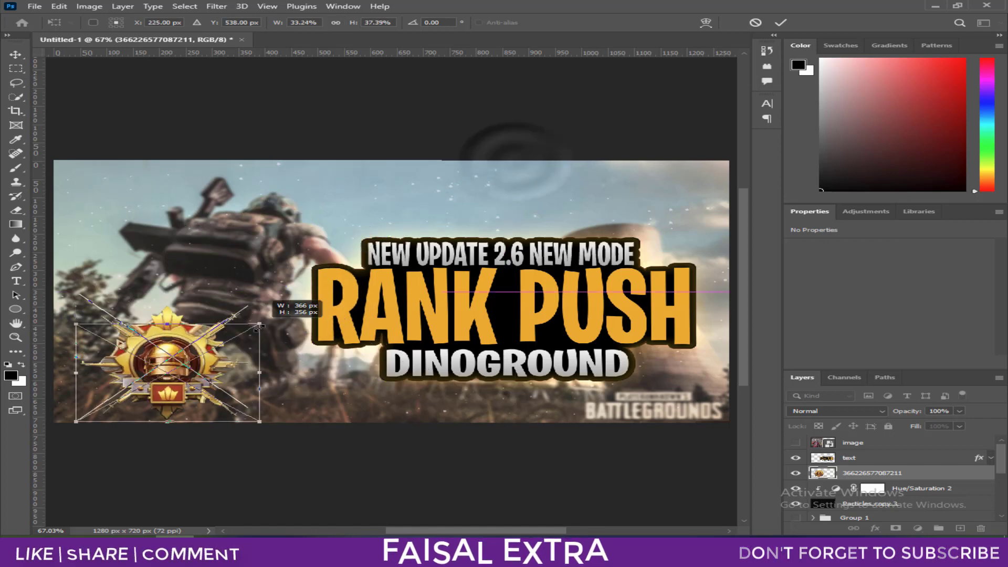
drag(157, 375, 491, 181)
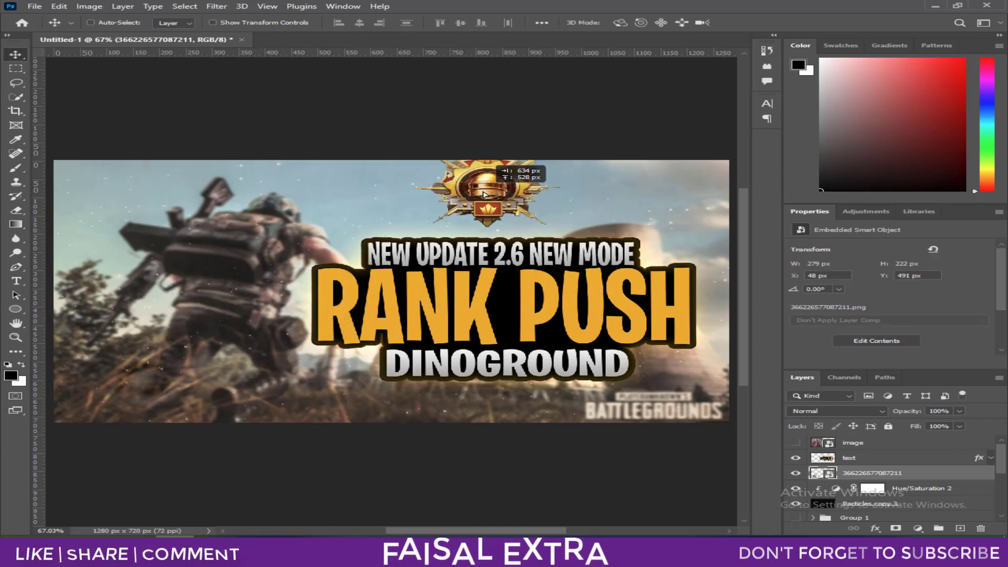
mouse_move(414, 181)
mouse_down()
mouse_move(457, 241)
mouse_move(440, 225)
mouse_up()
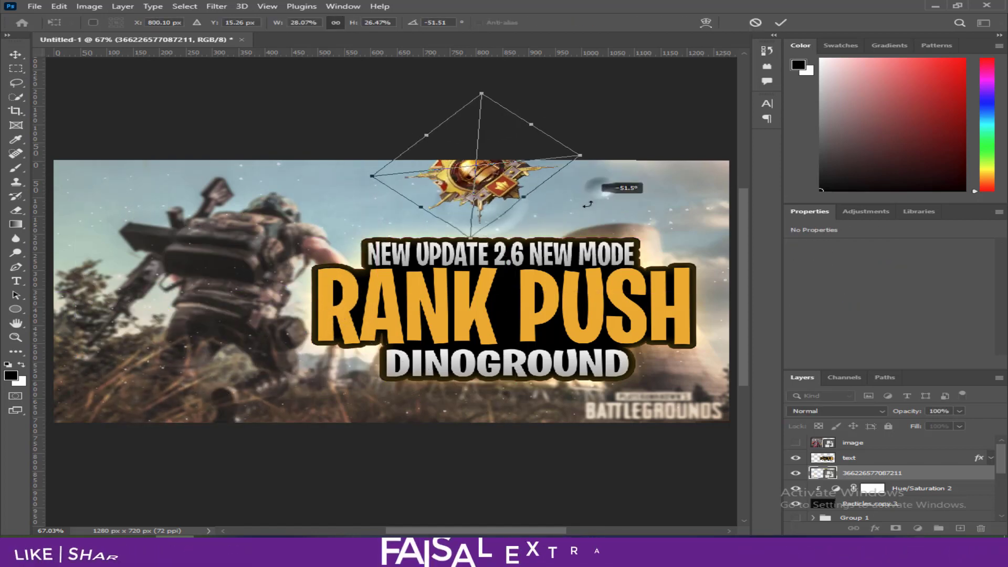
mouse_move(495, 208)
mouse_down()
mouse_move(484, 191)
mouse_move(462, 189)
mouse_move(471, 192)
mouse_move(108, 230)
mouse_move(667, 402)
mouse_up()
key(Return)
Step: Add tilted emblem copies at the top-left and bottom-right (about -24°)
key(ctrl+t)
key(Return)
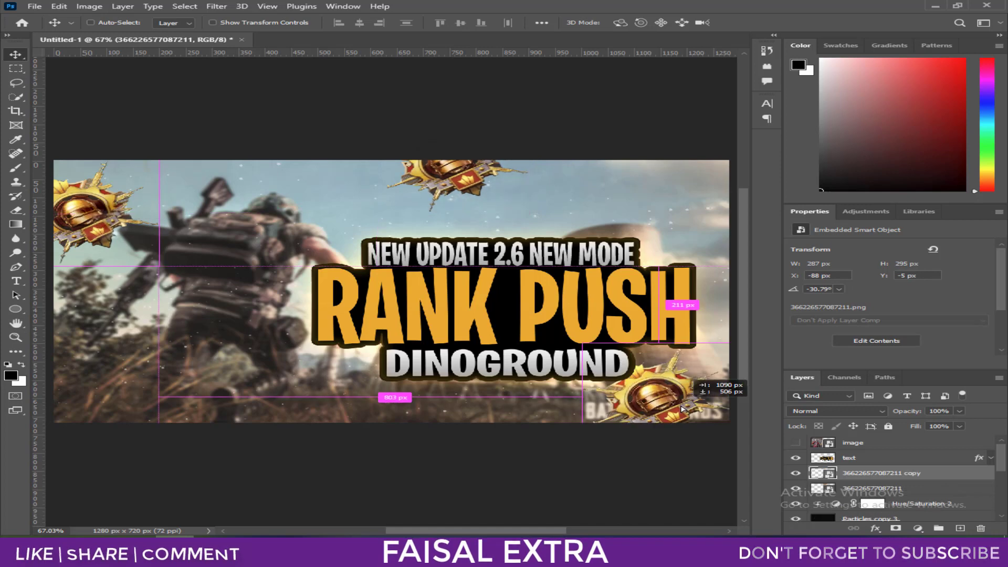
key(ctrl+t)
drag(516, 405, 517, 390)
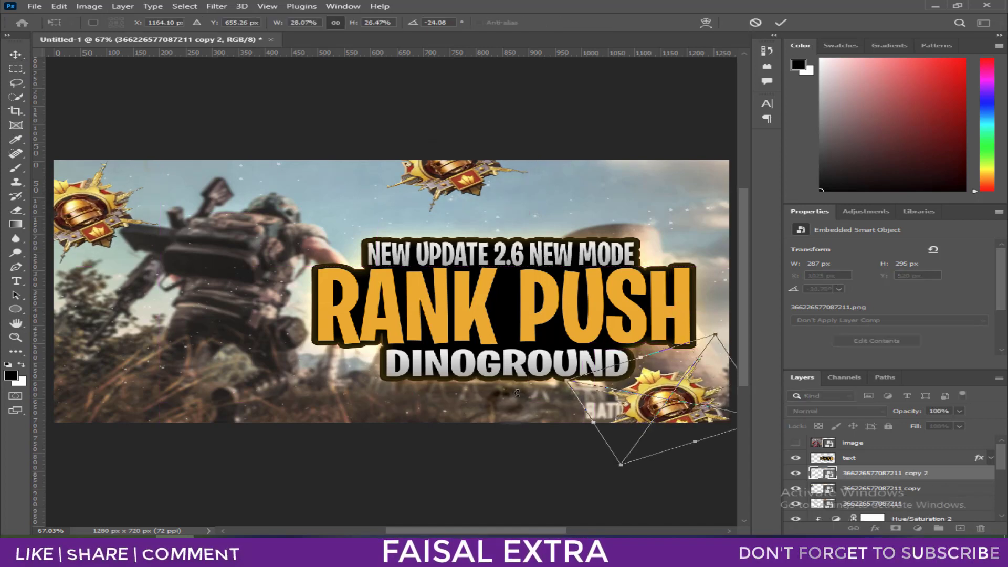
key(Return)
Step: Add a bottom-centre emblem copy tilted to about -6°
drag(672, 405, 470, 436)
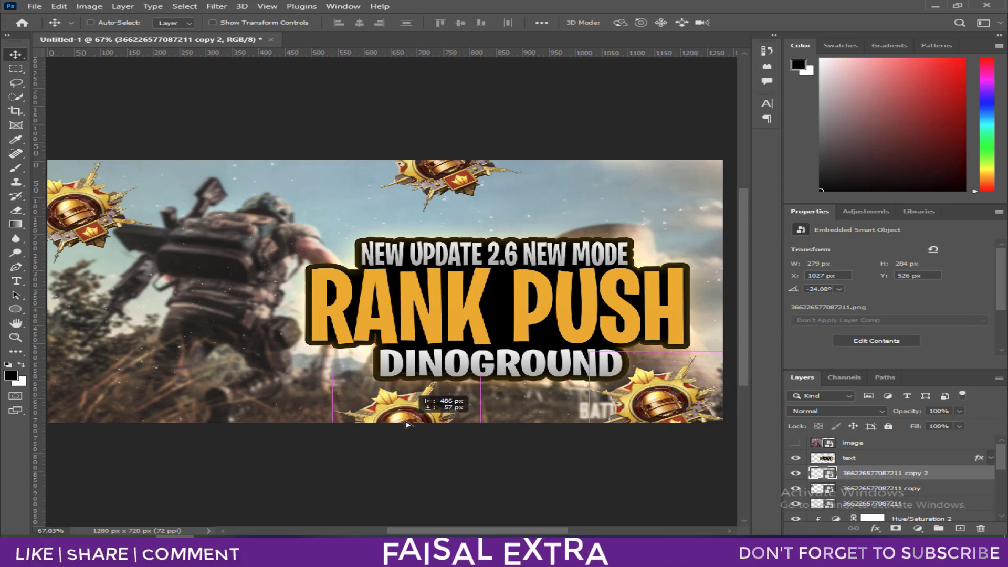
key(ctrl+t)
drag(409, 425, 428, 414)
key(Return)
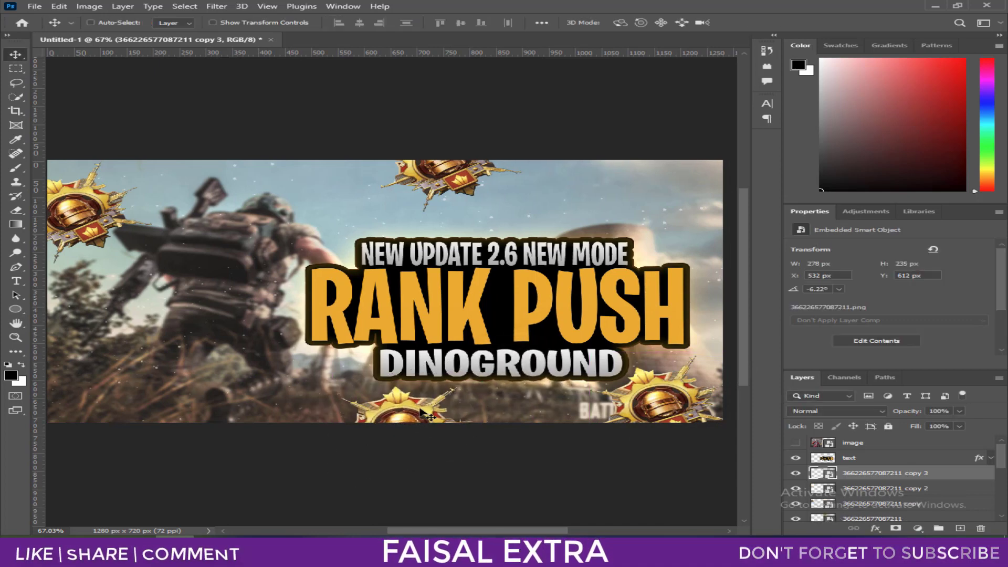
scroll(893, 473, down, 5)
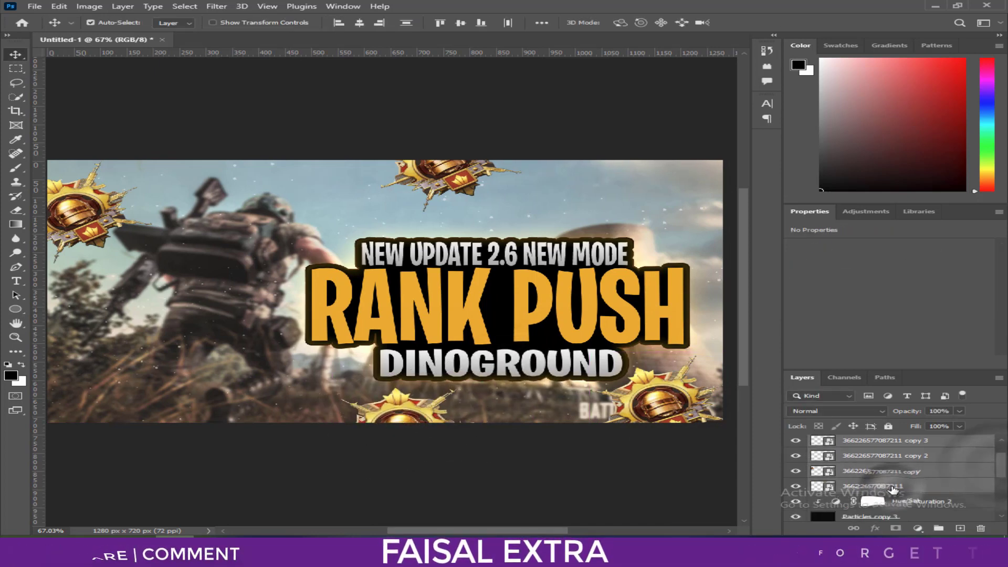
Step: Apply a Motion Blur to Group 2 holding the emblems
click(847, 444)
click(217, 7)
mouse_move(226, 146)
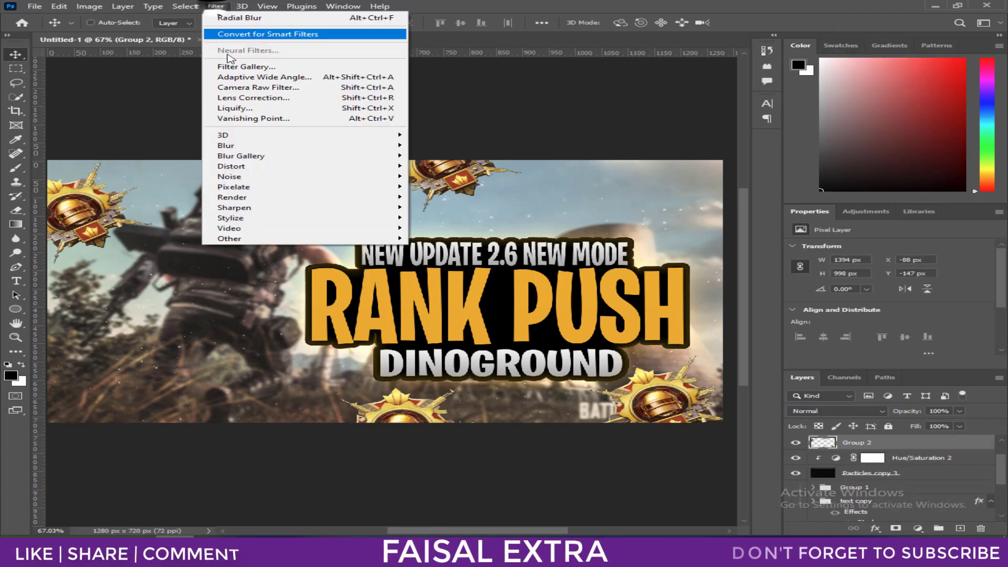
click(446, 208)
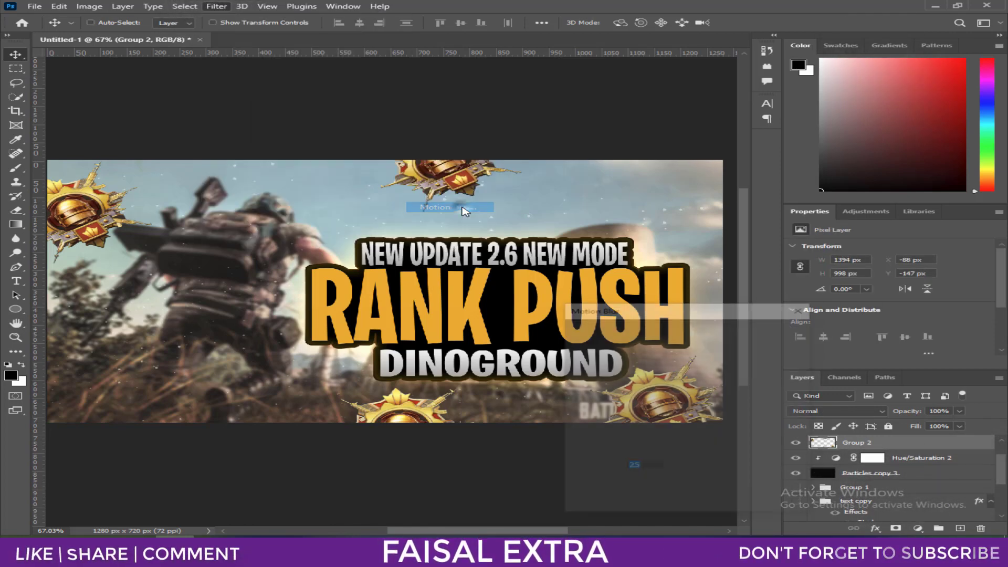
click(768, 330)
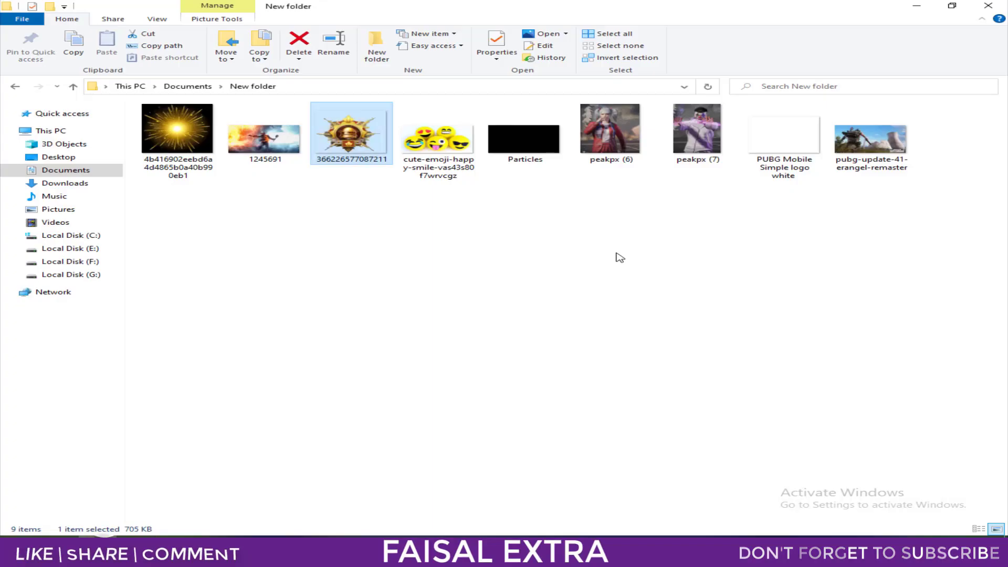
Step: Place the PUBG logo small in the upper-right sky
drag(770, 124, 174, 520)
mouse_move(656, 158)
mouse_down()
mouse_move(215, 362)
mouse_move(352, 295)
mouse_up()
mouse_move(419, 291)
mouse_down()
mouse_move(623, 202)
mouse_move(579, 215)
mouse_up()
Step: Commit the PUBG logo and begin a Pen path at the jacket's bottom edge
key(Return)
text(image)
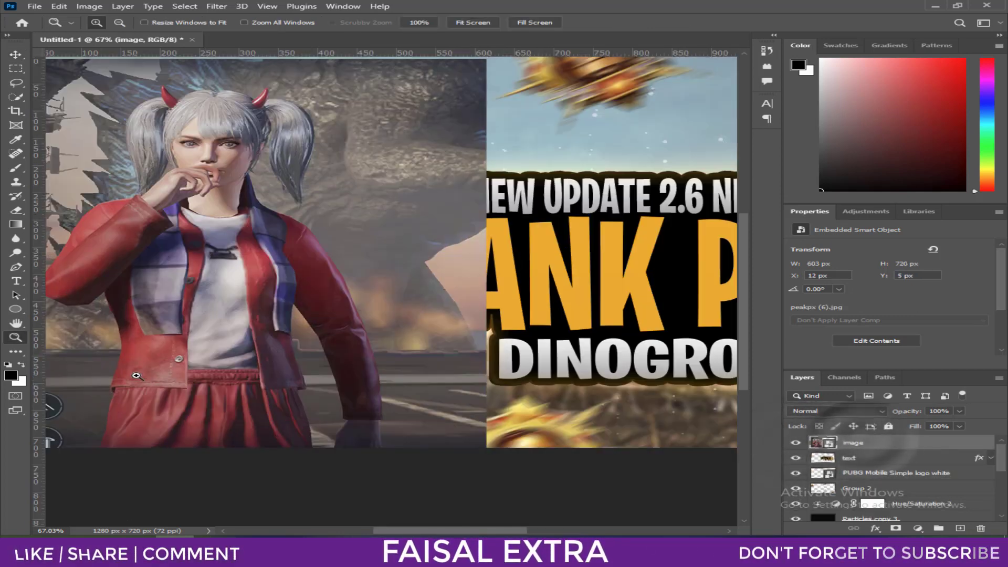
click(136, 376)
click(135, 428)
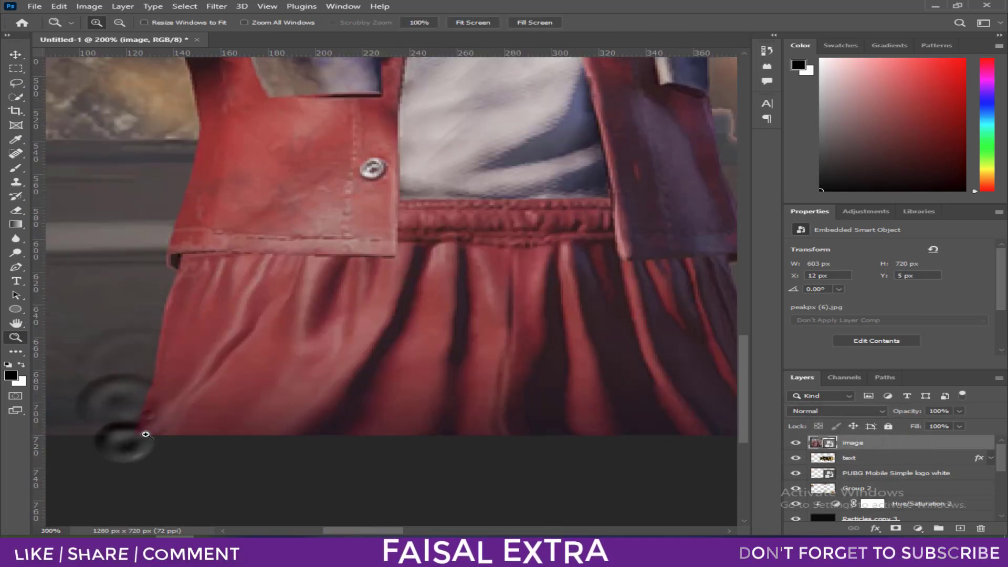
key(p)
click(135, 434)
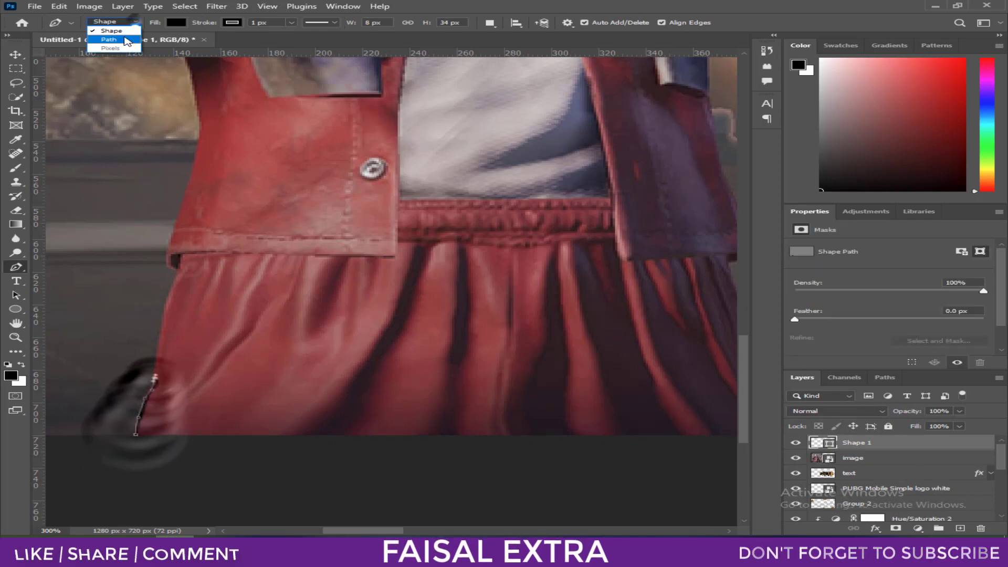
drag(157, 370, 163, 359)
key(ctrl+z)
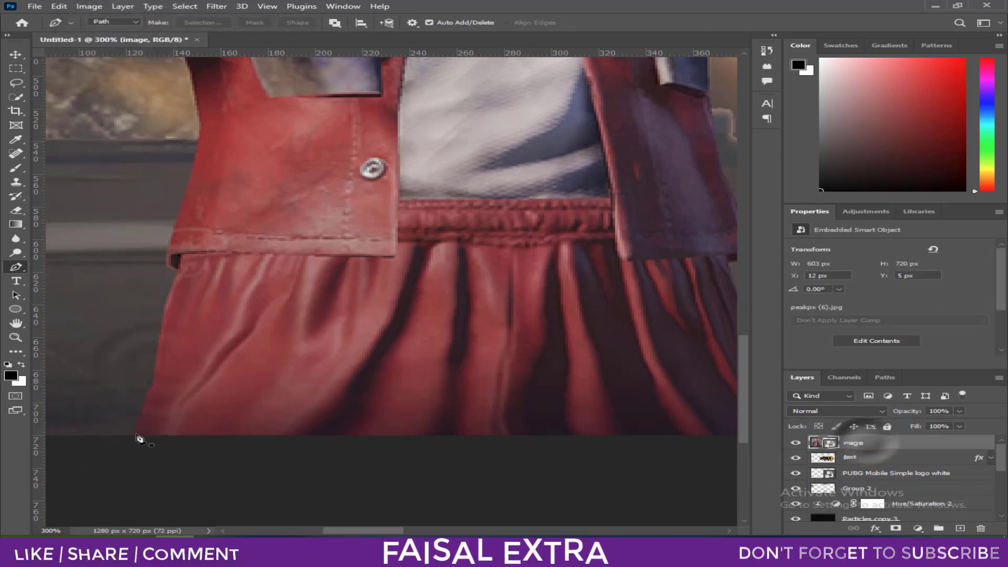
Step: Trace pen anchors up the jacket's left edge toward the arm
click(159, 343)
click(166, 301)
click(166, 264)
click(176, 219)
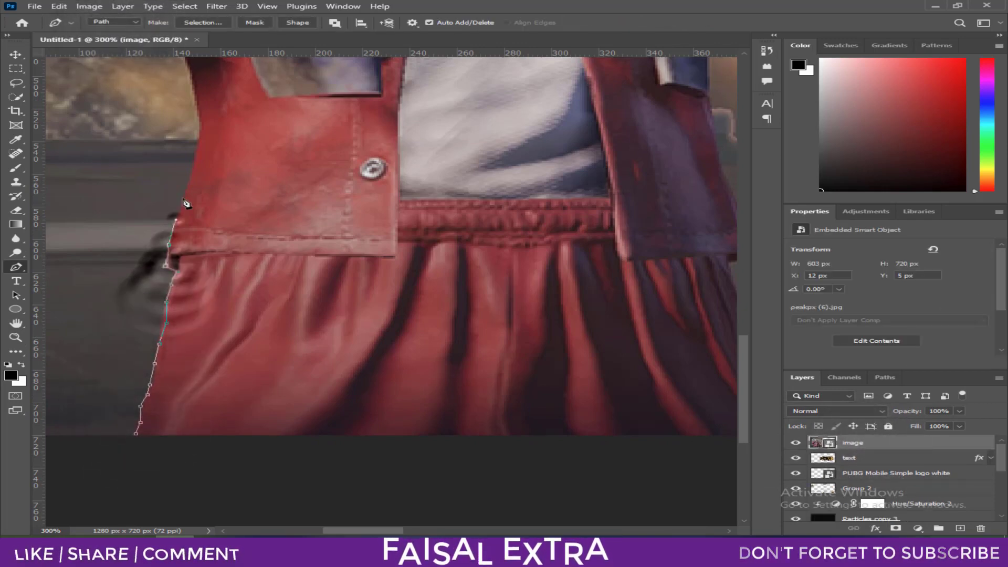
click(183, 198)
drag(190, 169, 251, 328)
click(252, 324)
click(261, 288)
click(252, 231)
click(226, 170)
click(210, 126)
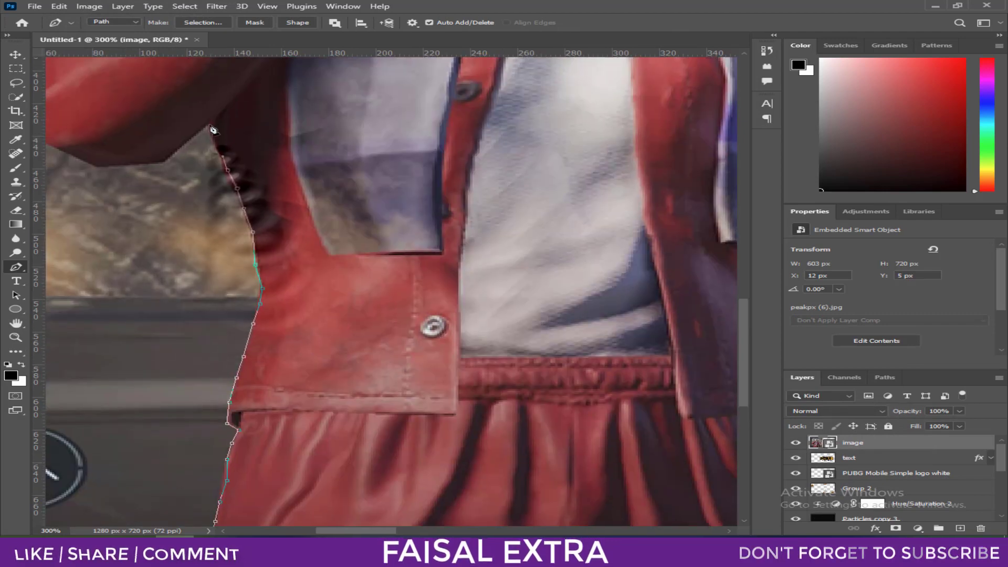
Step: Add curved anchors along the arm's underside to the sleeve
mouse_move(167, 196)
mouse_down()
mouse_move(285, 215)
mouse_move(398, 300)
mouse_up()
click(352, 272)
click(294, 256)
click(265, 239)
click(252, 209)
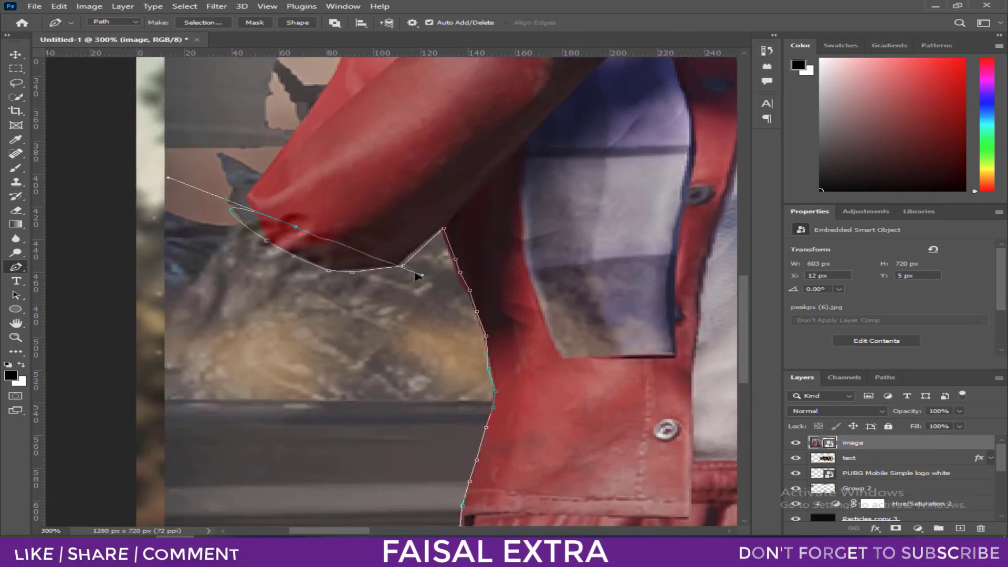
drag(296, 226, 373, 282)
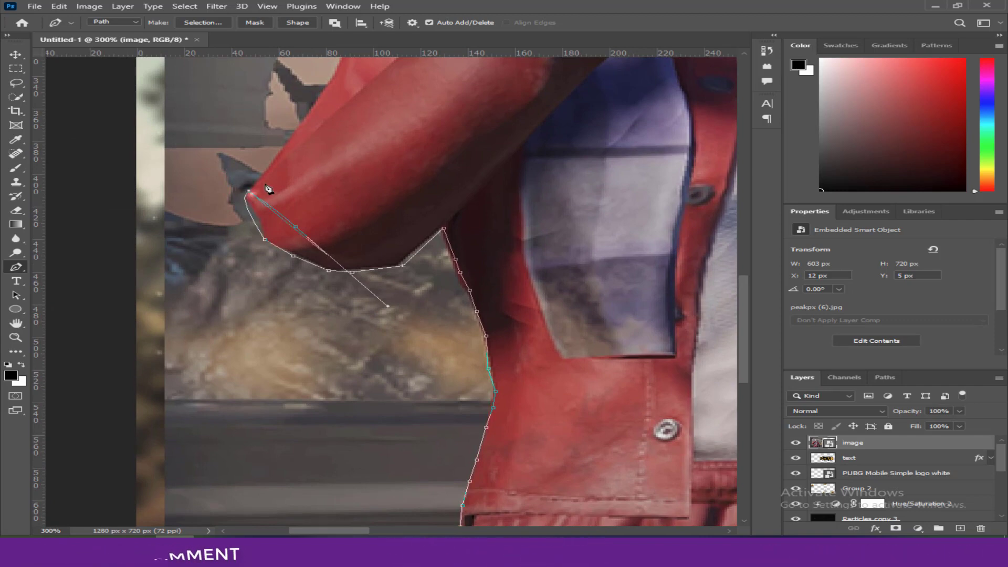
drag(287, 203, 422, 259)
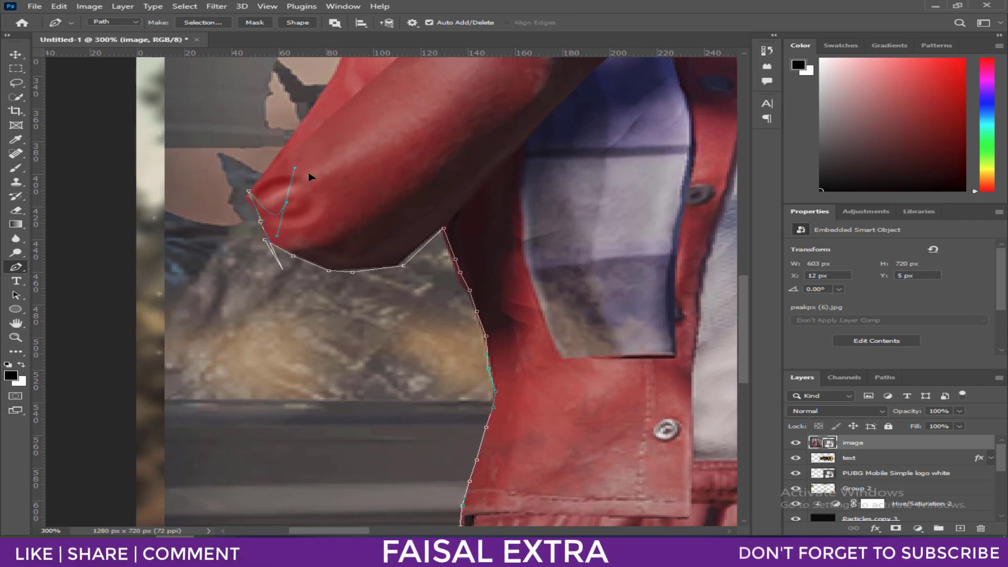
drag(275, 195, 362, 380)
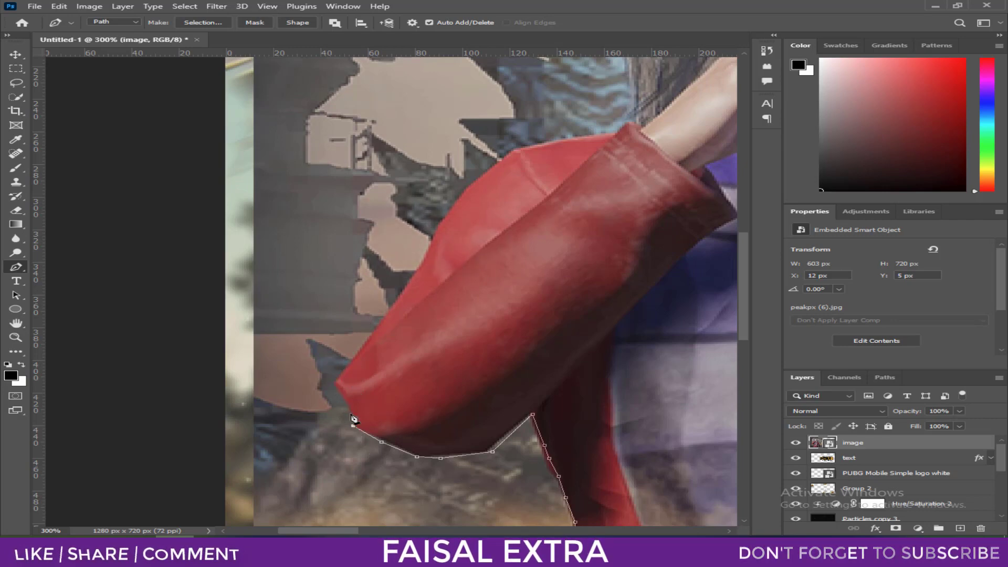
Step: Trace the red sleeve's upper edge and up the arm toward the hair
click(389, 316)
click(412, 285)
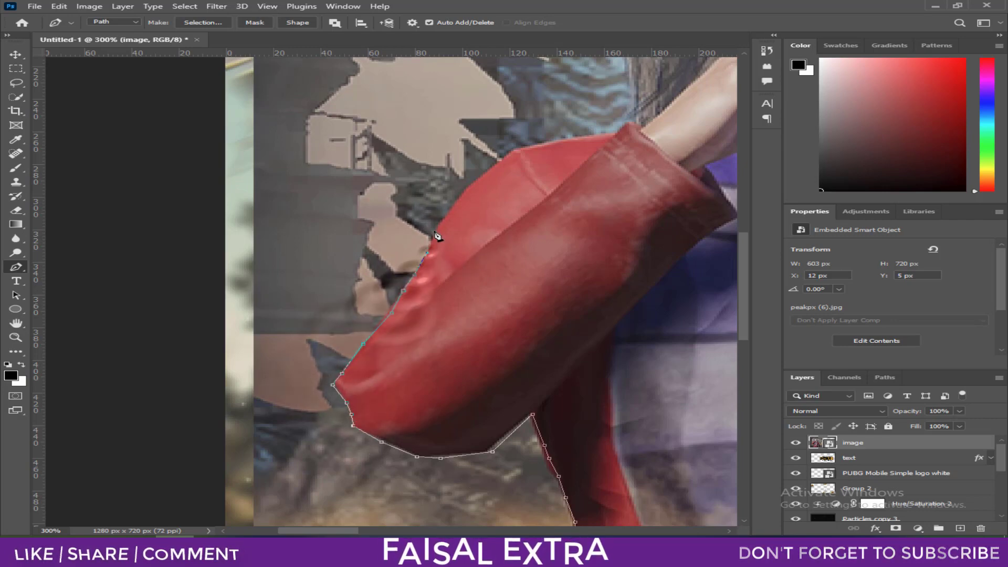
key(ctrl+plus)
click(465, 294)
click(495, 271)
click(524, 243)
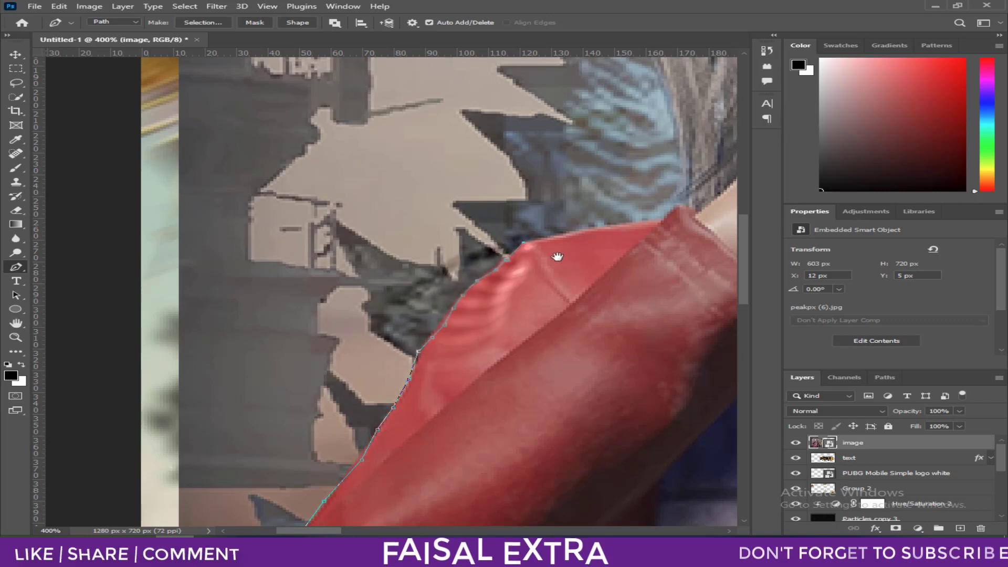
drag(554, 262, 423, 358)
click(488, 322)
click(530, 317)
click(556, 260)
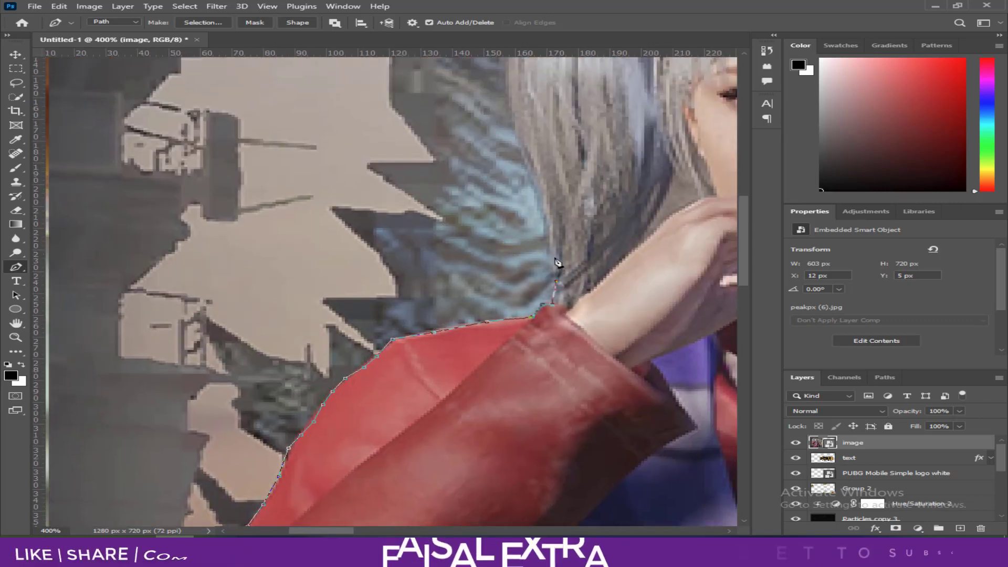
click(546, 231)
click(537, 194)
click(520, 147)
Step: Continue the path up the hair's left edge to the left horn tip
drag(520, 147, 567, 301)
click(549, 265)
click(548, 229)
click(551, 166)
click(569, 144)
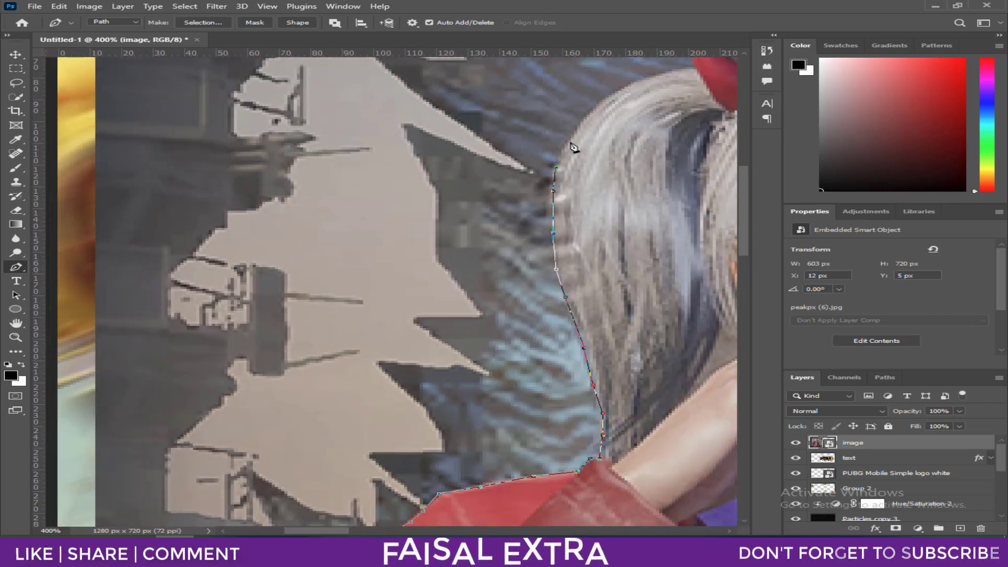
drag(574, 153, 479, 333)
click(490, 291)
click(530, 267)
click(552, 259)
Step: Trace the pen path up the left horn, across the hair top, to the right horn's base
click(592, 252)
click(593, 231)
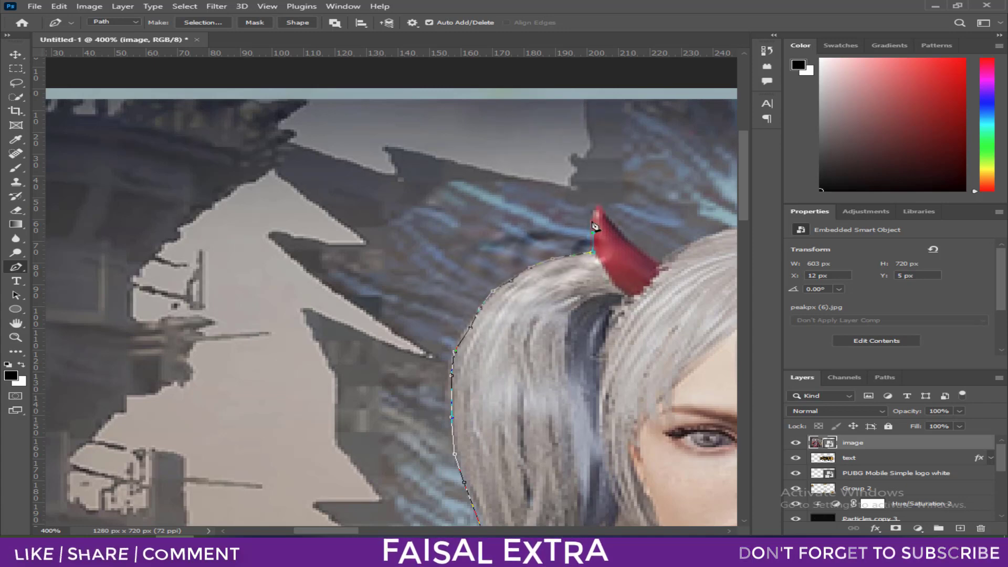
click(594, 209)
click(643, 251)
click(662, 261)
drag(663, 262, 386, 364)
click(425, 344)
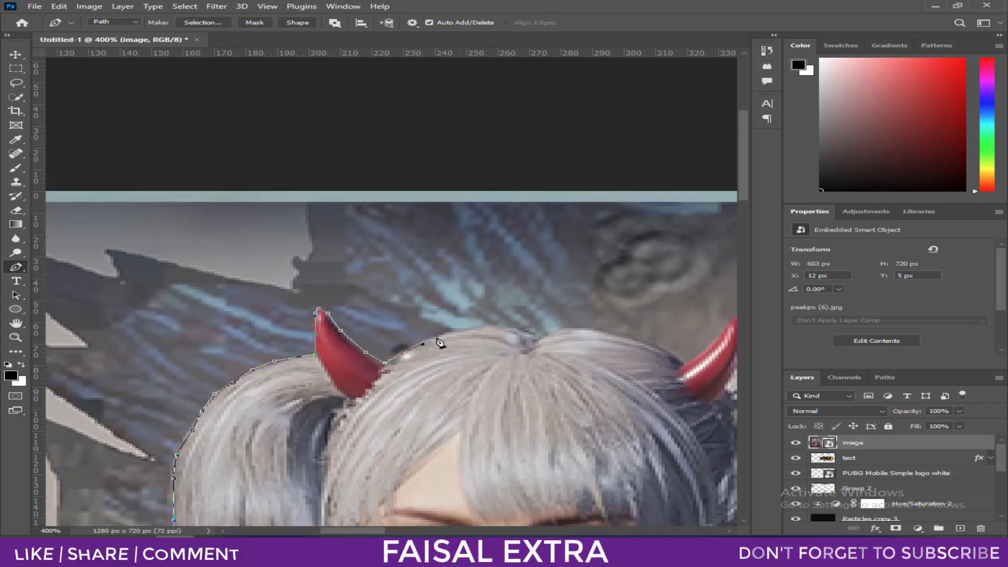
click(466, 331)
click(505, 327)
click(558, 328)
click(580, 328)
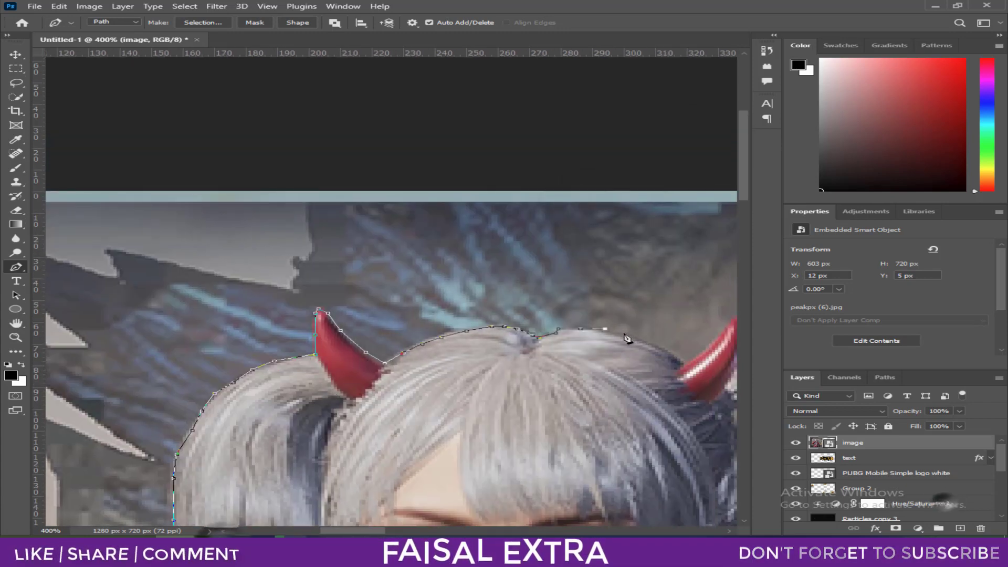
click(683, 361)
Step: Outline the right ponytail's top and outer edge down around its tip
drag(708, 353, 543, 313)
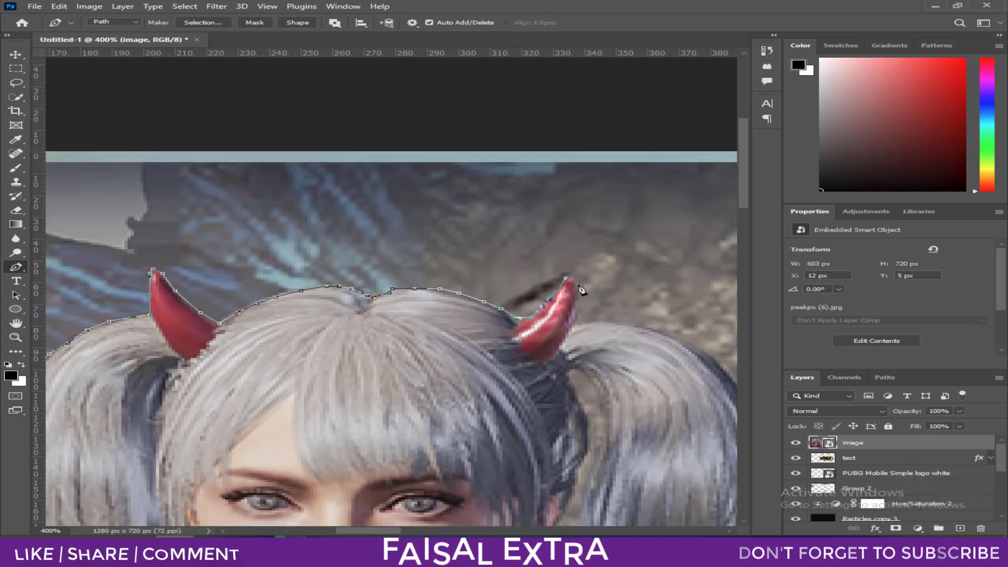
click(621, 325)
click(656, 330)
click(696, 345)
drag(714, 362, 527, 272)
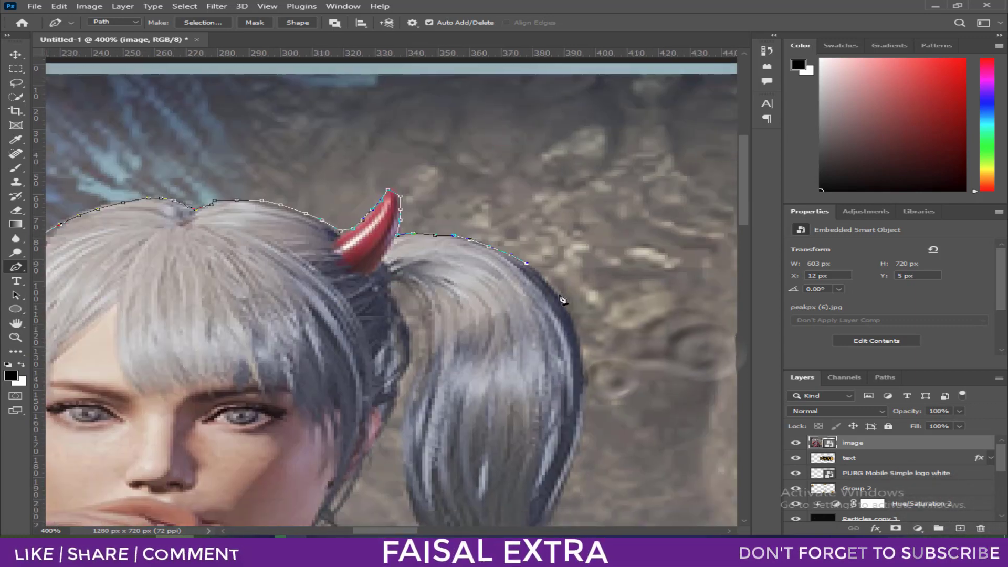
click(570, 310)
click(582, 349)
click(586, 387)
drag(586, 387, 566, 252)
click(556, 336)
click(529, 402)
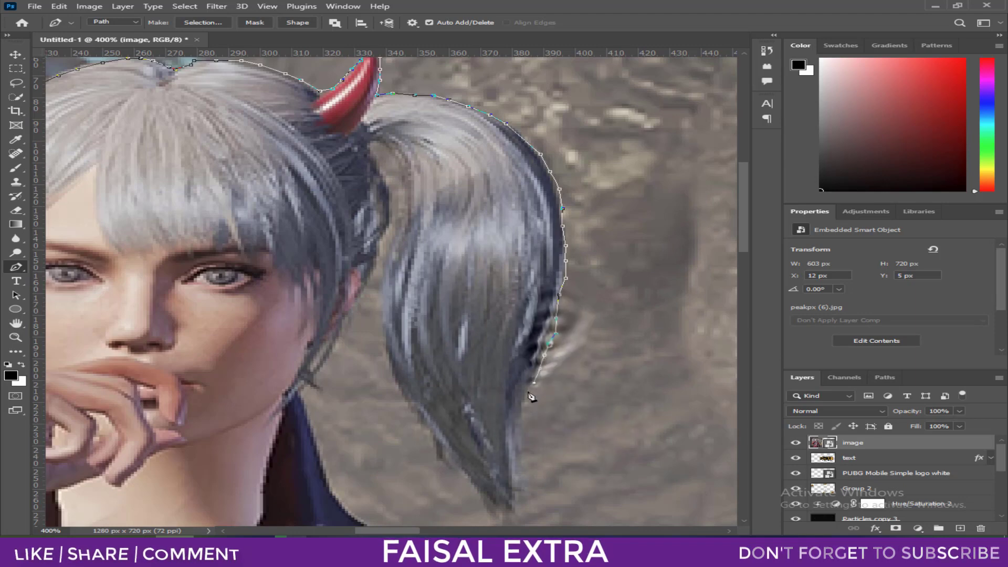
click(516, 434)
click(518, 474)
click(516, 513)
Step: Trace up the ponytail's inner edge, around its base, and back down behind it
click(476, 491)
click(434, 430)
click(401, 384)
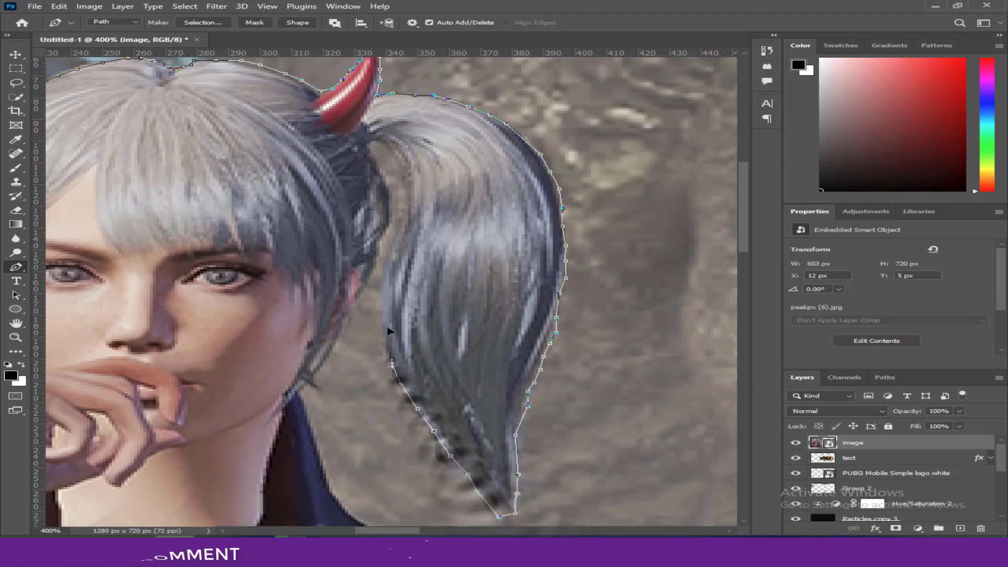
click(390, 318)
click(405, 224)
click(412, 165)
click(389, 141)
click(371, 145)
click(393, 197)
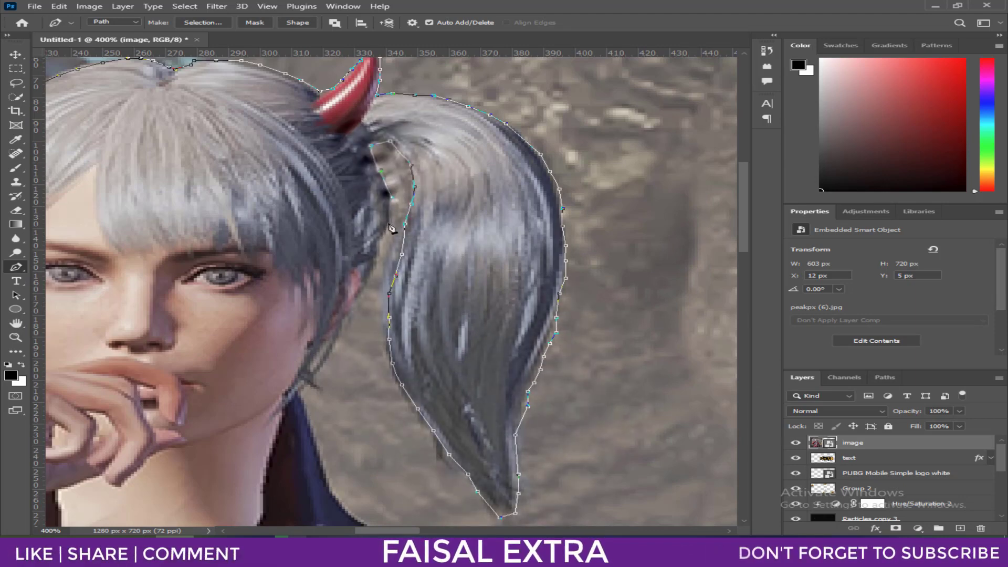
click(374, 271)
Step: Add pen anchors down the jaw and neck into the jacket shoulder
click(364, 290)
click(343, 327)
click(310, 341)
drag(243, 322, 271, 224)
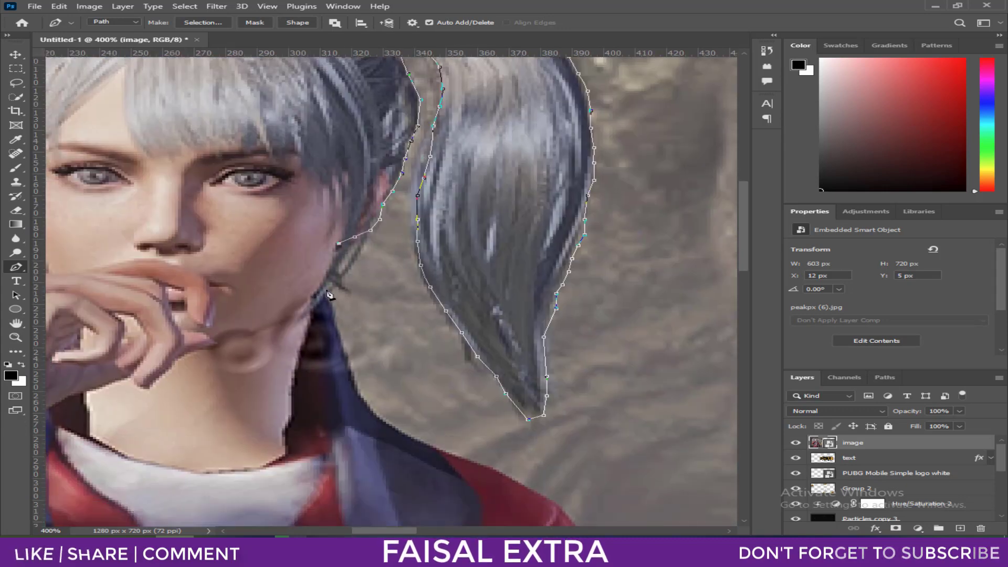
click(330, 289)
click(341, 331)
click(355, 378)
click(367, 402)
Step: Trace along and down the jacket shoulder
drag(375, 415, 336, 281)
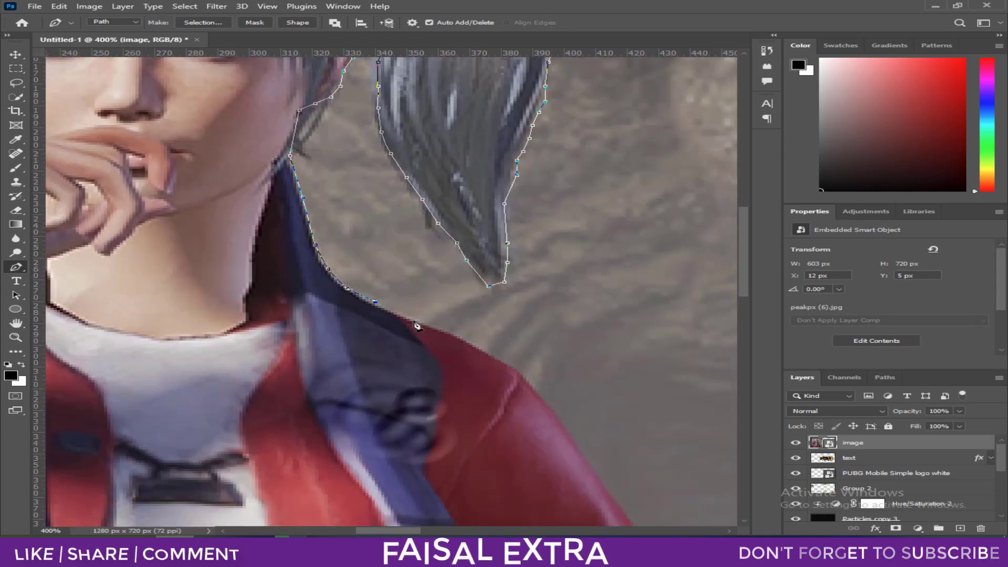
click(375, 302)
click(444, 332)
click(467, 341)
click(508, 370)
drag(525, 383, 448, 209)
click(490, 258)
click(521, 303)
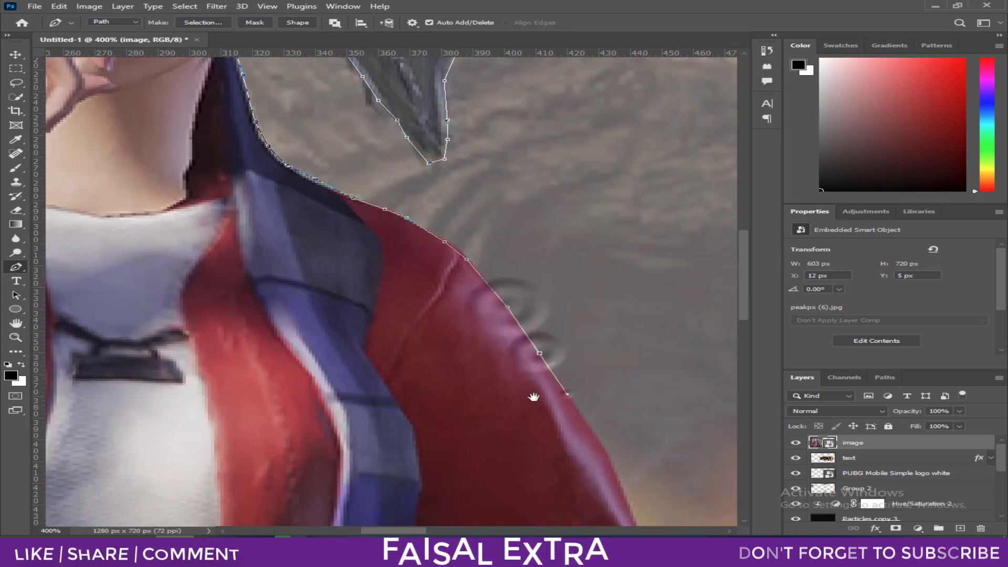
drag(533, 399, 493, 295)
click(534, 274)
Step: Continue the outline down the jacket edge, sleeve, cuff and hand
click(554, 306)
click(598, 418)
drag(603, 423, 507, 250)
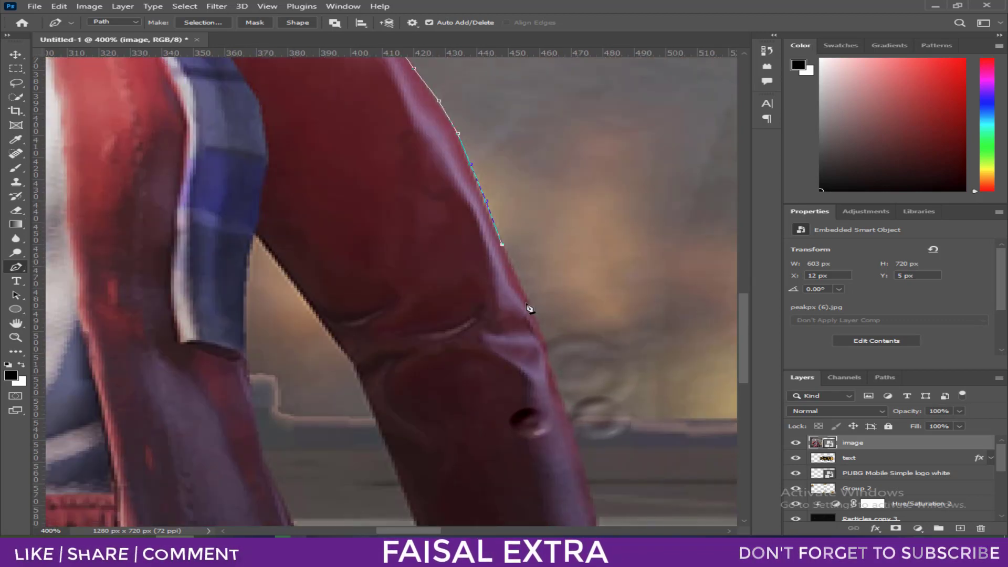
click(527, 303)
click(546, 347)
click(559, 385)
drag(559, 386, 554, 312)
click(570, 358)
click(586, 412)
drag(585, 413, 571, 216)
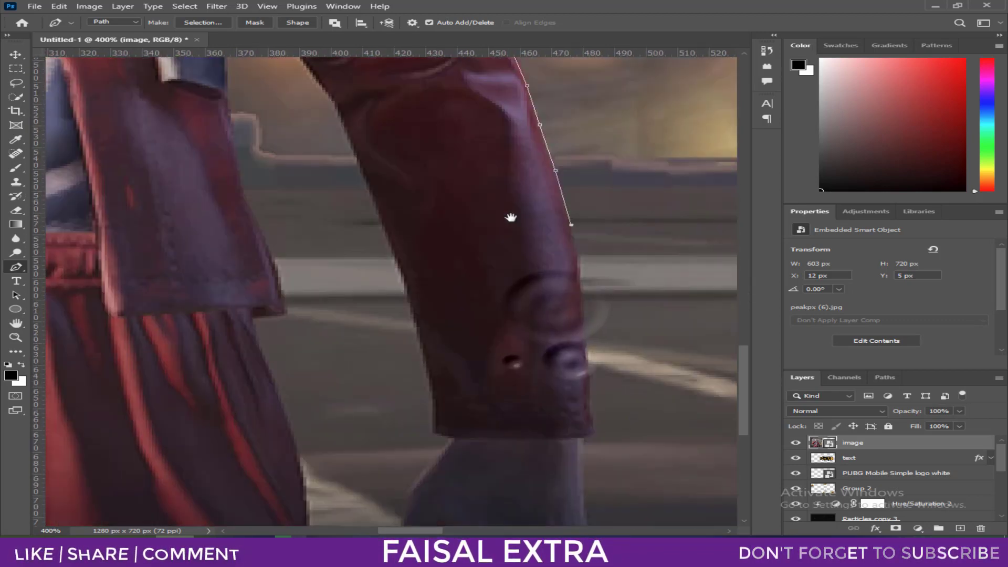
click(582, 288)
click(590, 371)
click(597, 419)
click(584, 428)
Step: Place corners along the canvas bottom and trace back up the hand and cuff edge
scroll(580, 416, down, 3)
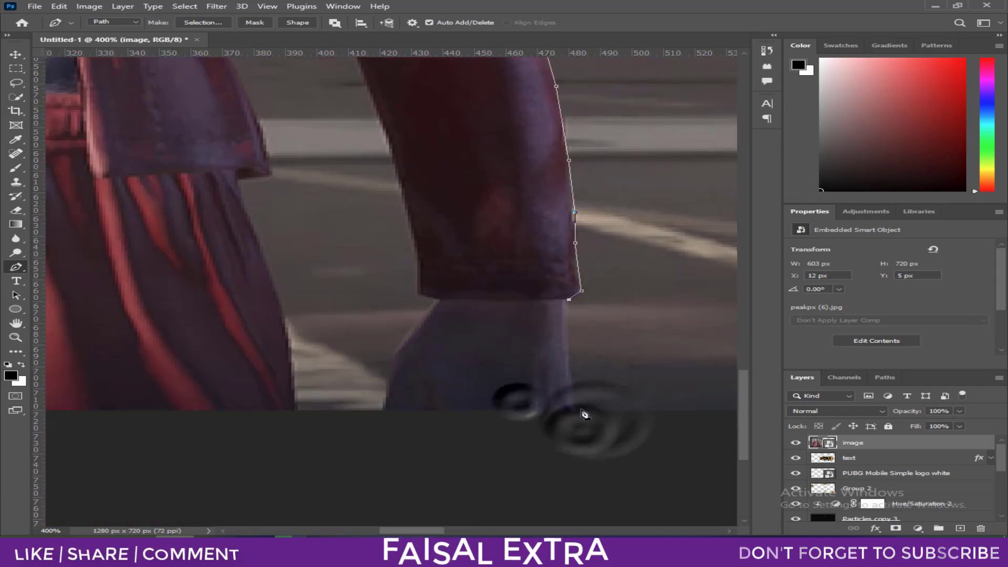
click(578, 409)
click(383, 412)
click(390, 363)
click(402, 342)
click(418, 320)
click(440, 302)
click(415, 241)
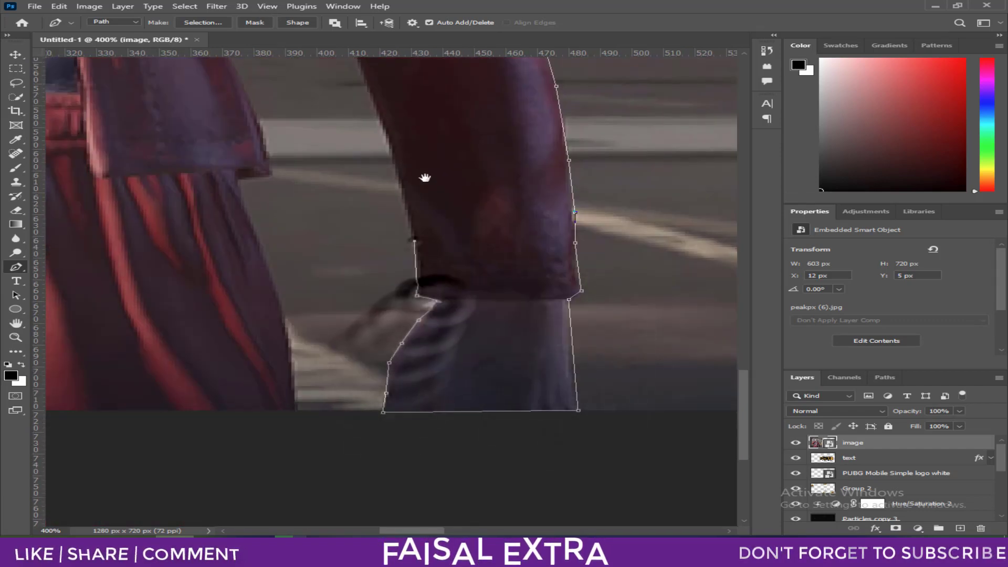
Step: Trace the sleeve's inner edge to the armpit, down its left edge, and around the cuff corner
drag(390, 140, 516, 295)
click(516, 296)
drag(444, 137, 569, 293)
click(567, 278)
click(541, 241)
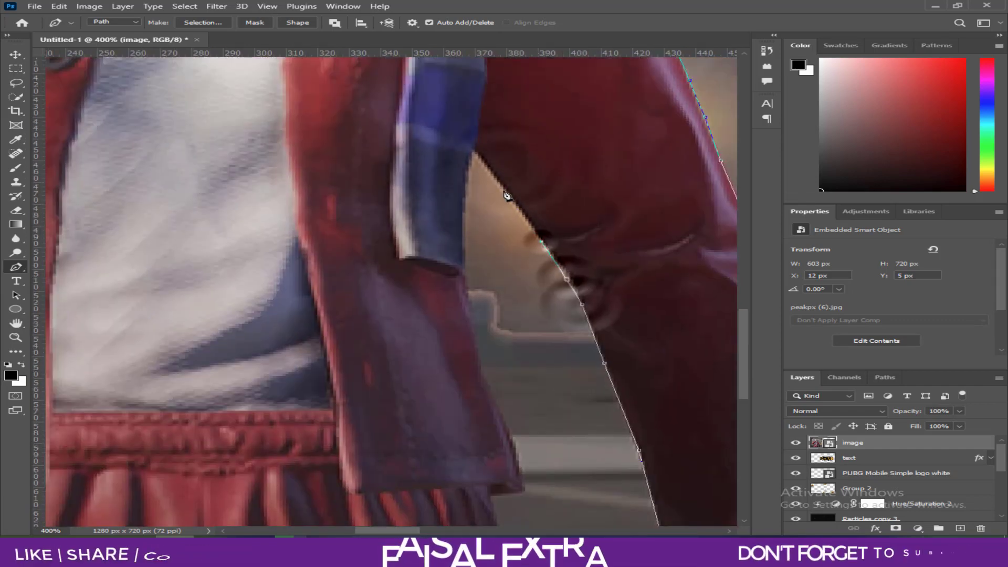
click(503, 191)
click(469, 265)
click(475, 334)
click(509, 432)
click(525, 489)
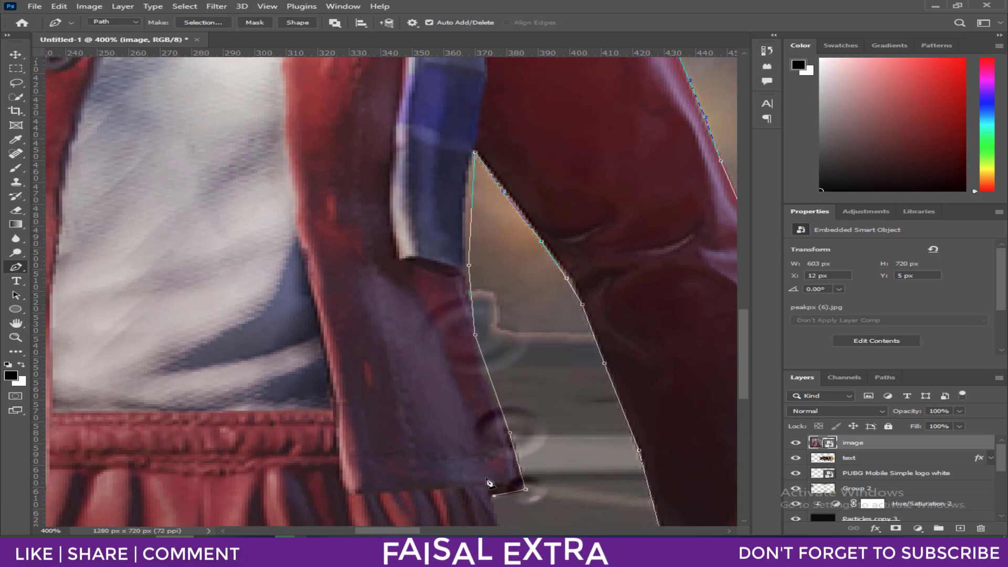
click(493, 496)
drag(488, 483, 467, 307)
scroll(502, 386, down, 3)
scroll(500, 360, left, 5)
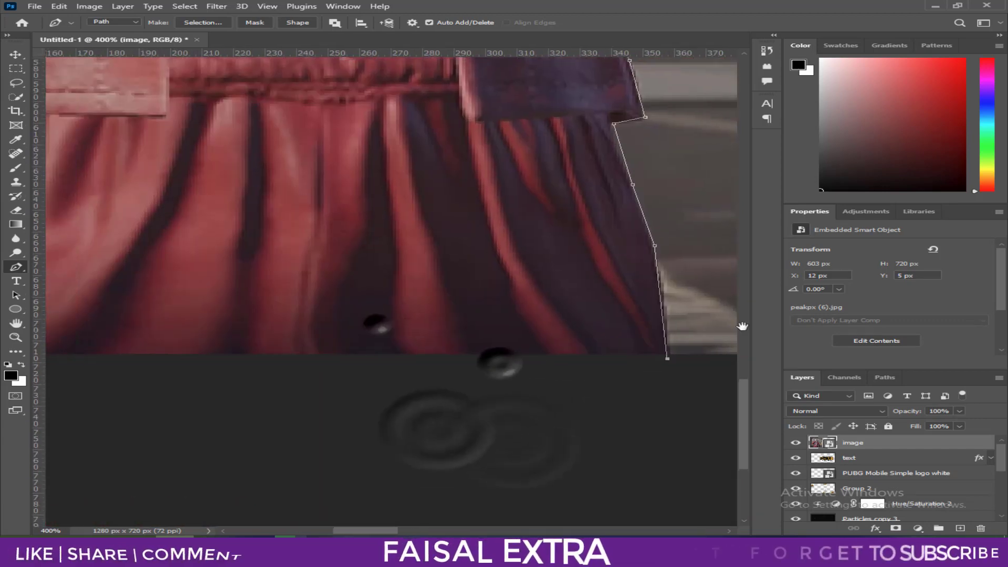
scroll(420, 363, left, 5)
Step: Close the character outline, fit the thumbnail on screen, and hide the original image layer
click(291, 364)
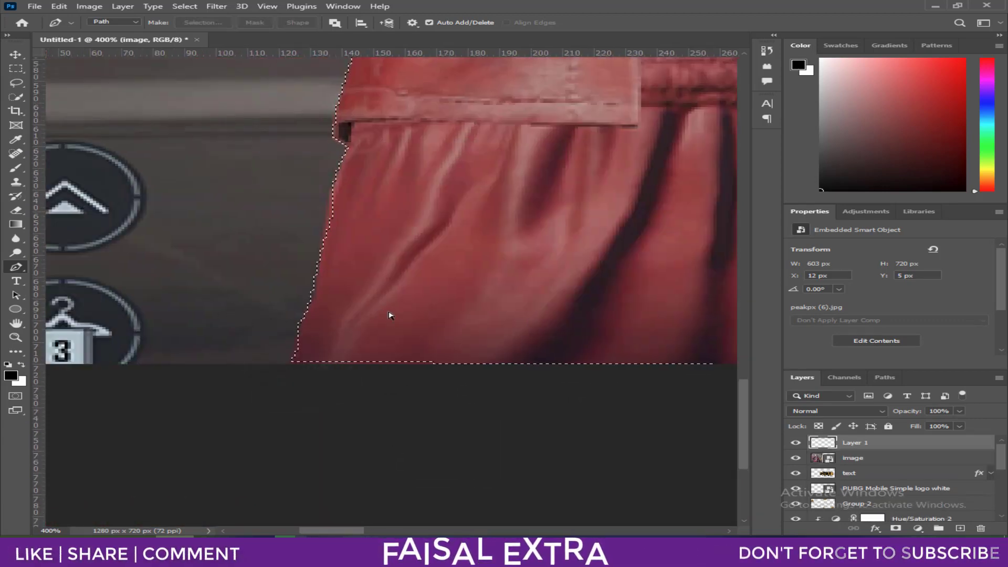
key(z)
click(462, 22)
click(850, 459)
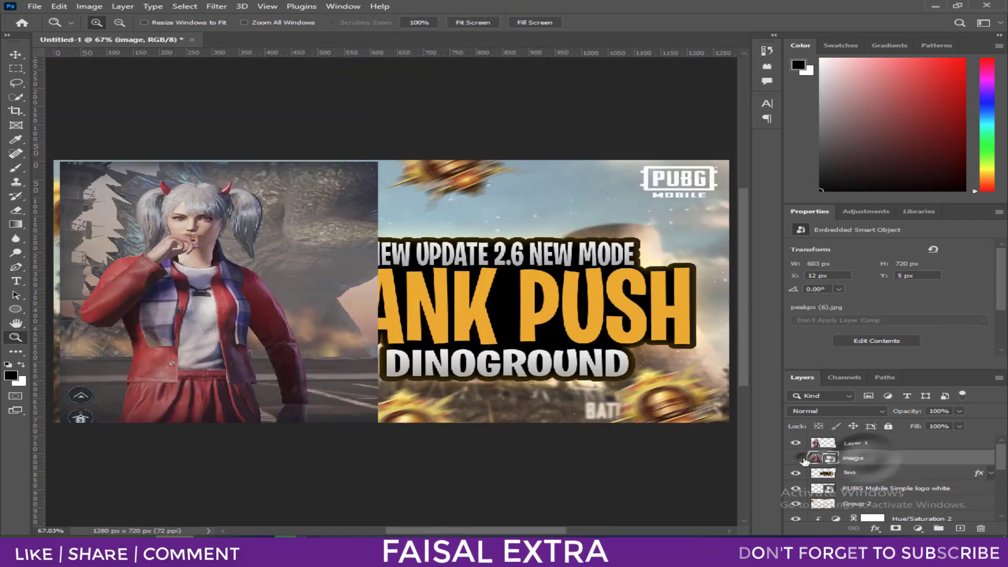
click(796, 458)
Step: Select Layer 1 and open its Blending Options from the context menu
click(862, 445)
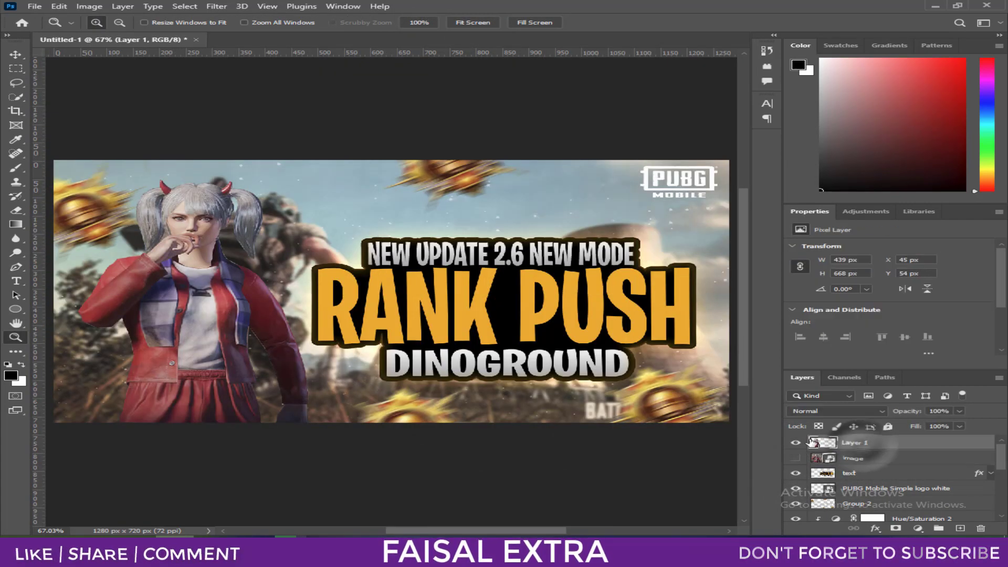
right_click(884, 447)
click(707, 76)
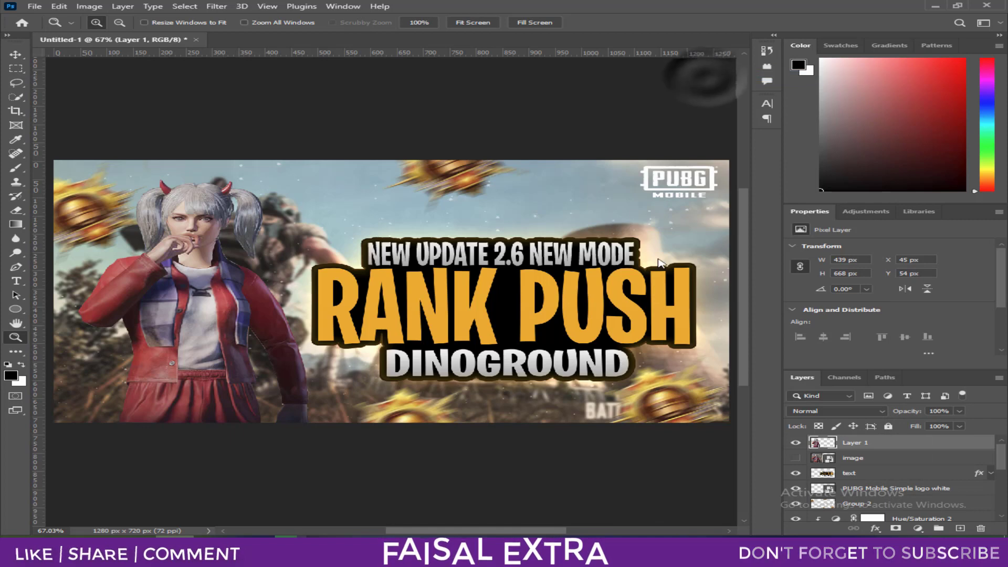
Step: Add an orange Outer Glow (Linear Dodge, size 68) and a Drop Shadow sampled orange from the canvas
drag(388, 266, 525, 261)
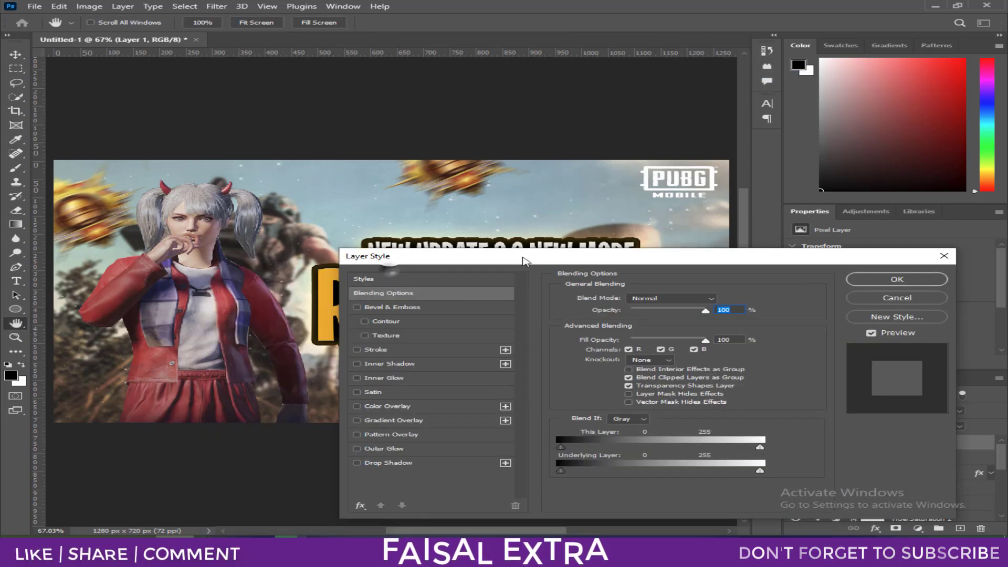
click(370, 308)
click(359, 307)
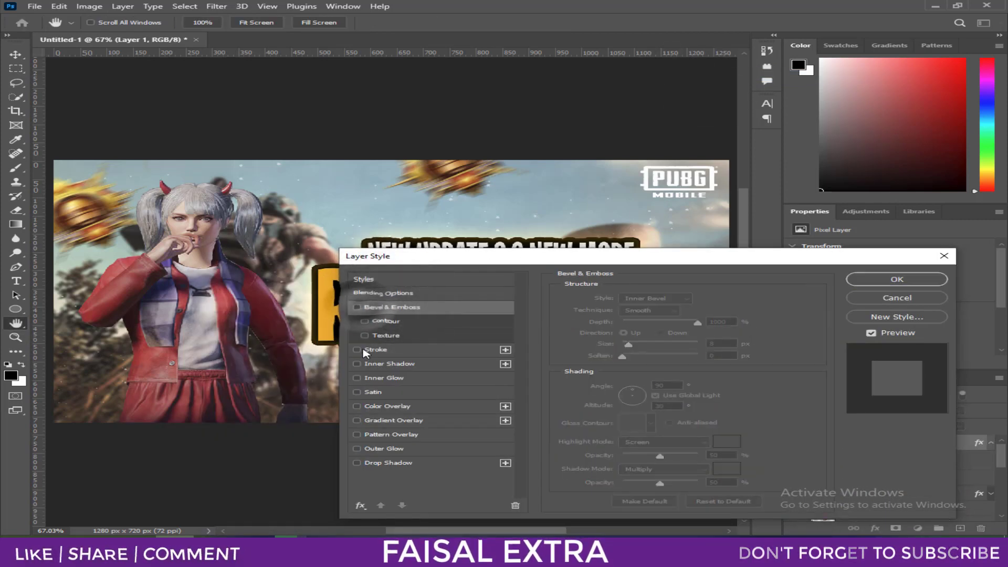
click(388, 450)
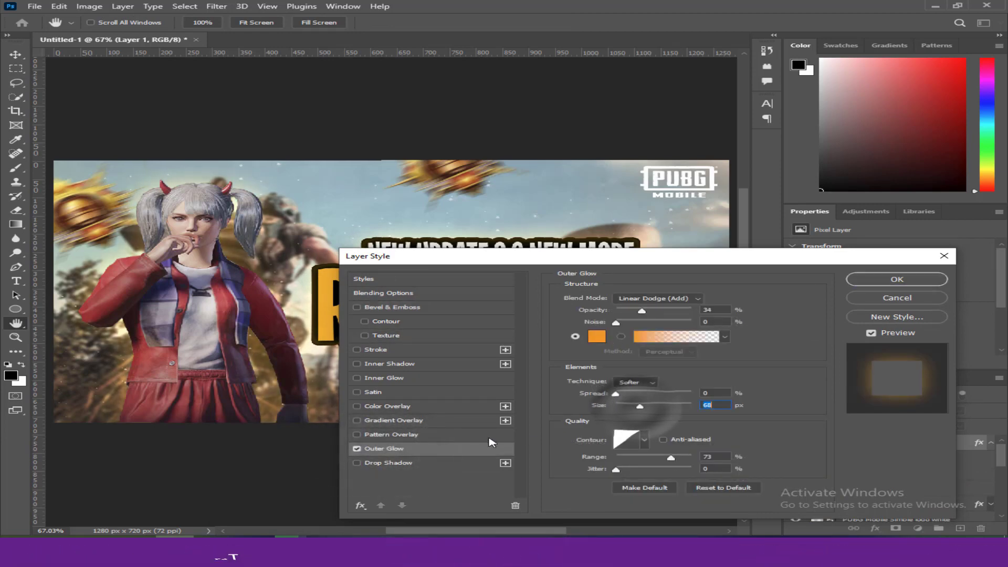
click(378, 463)
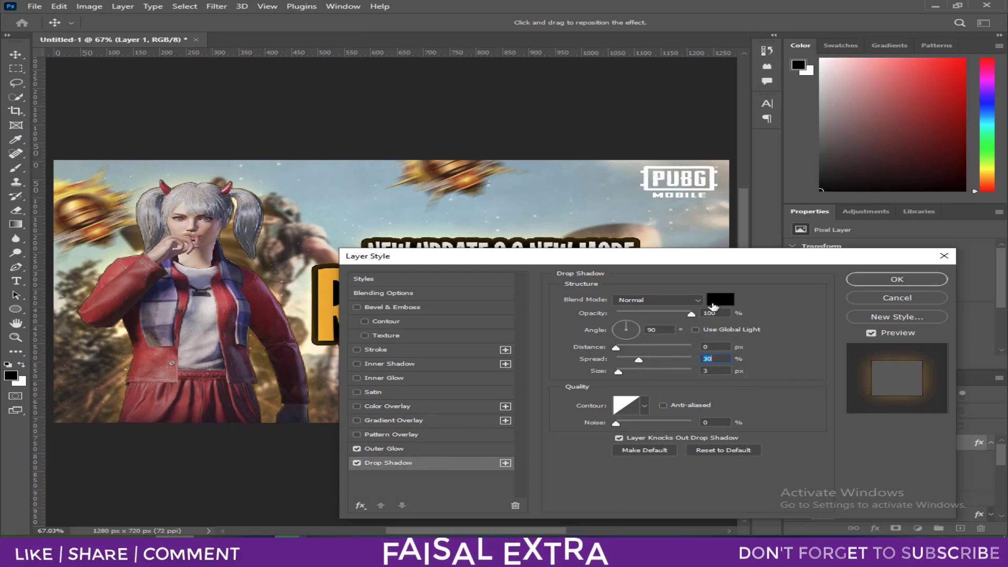
click(719, 299)
click(328, 285)
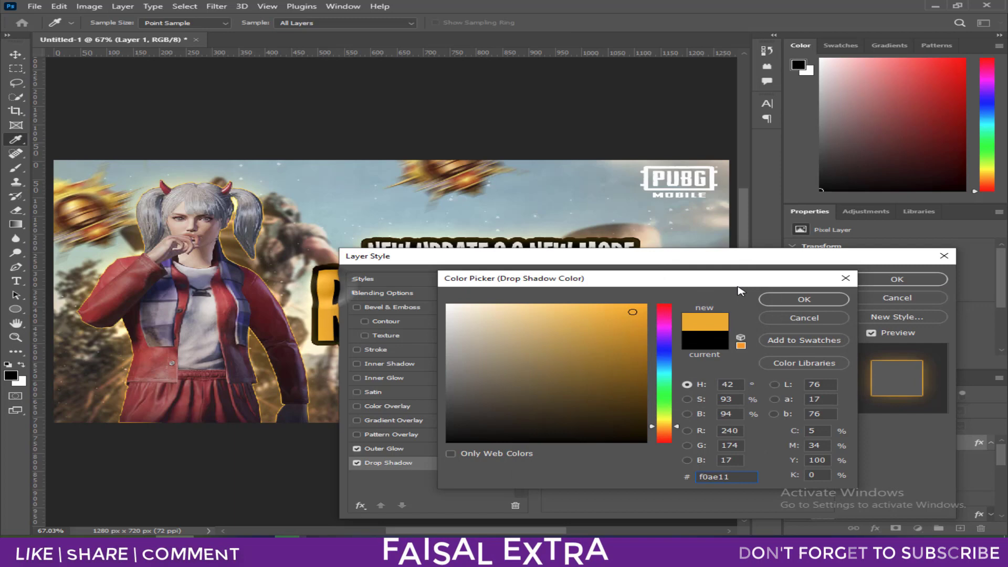
click(777, 300)
click(897, 280)
Step: Scale the character on Layer 1 up and shift it up-left
key(ctrl+t)
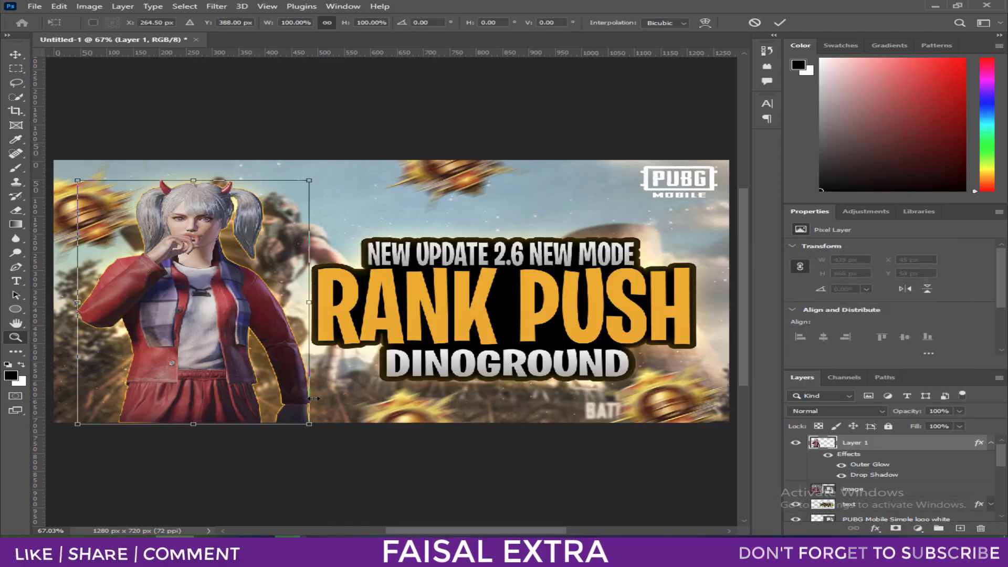
drag(309, 425, 354, 455)
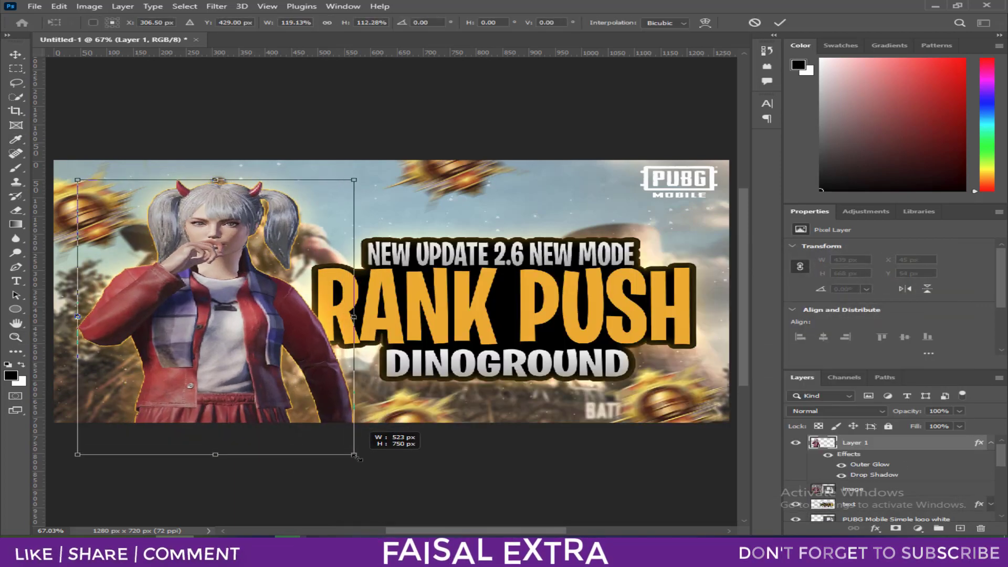
drag(230, 370, 219, 362)
key(Return)
key(z)
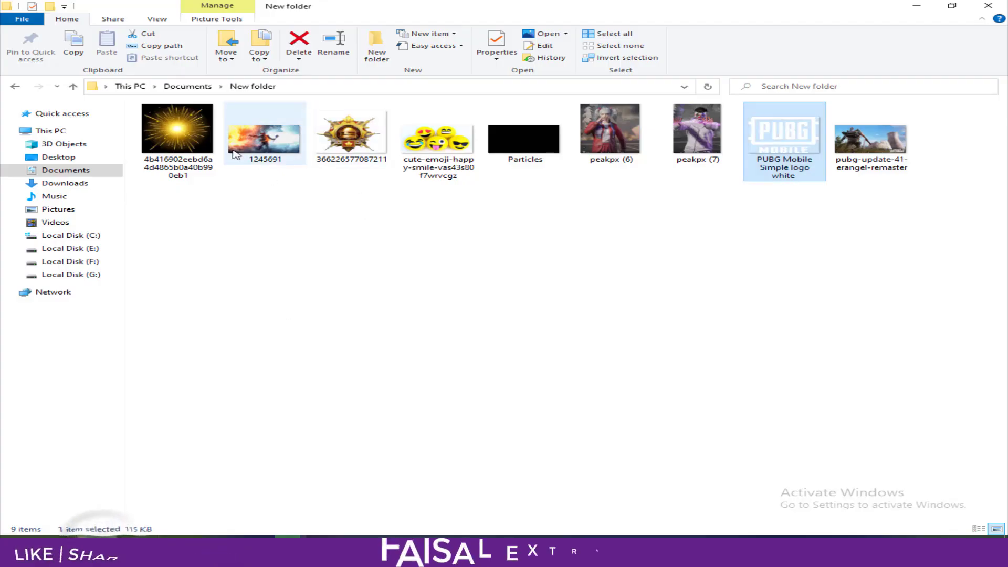
Step: Place the sunburst image, then enlarge it and position it at the left edge
drag(176, 131, 220, 349)
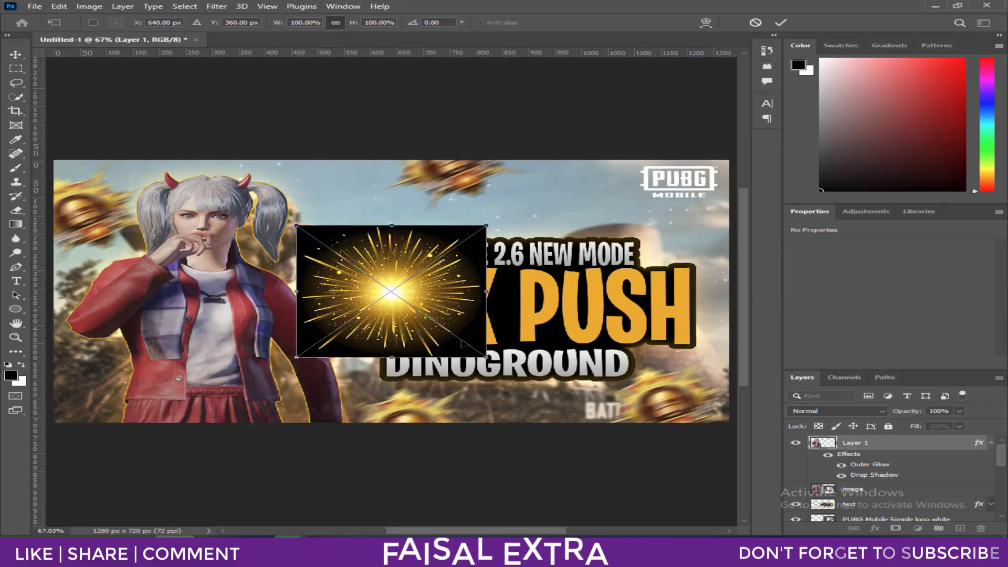
key(Return)
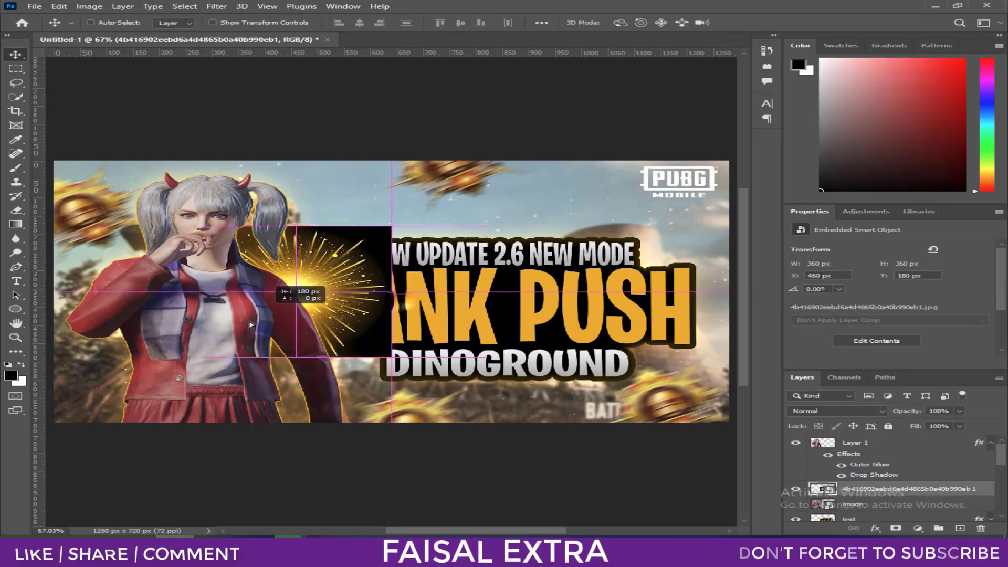
drag(458, 339, 297, 369)
key(ctrl+t)
drag(323, 256, 436, 192)
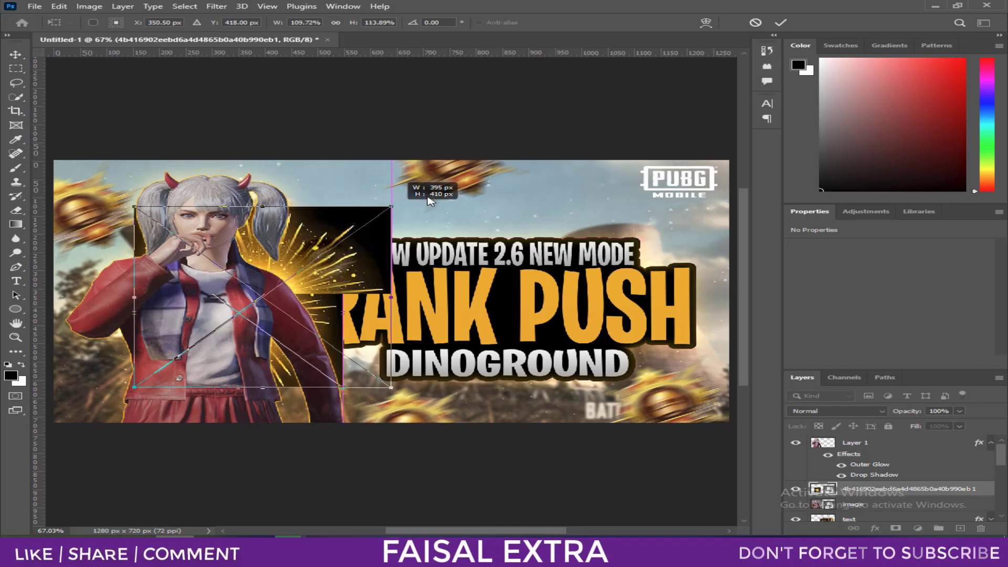
drag(379, 295, 299, 314)
Step: Commit the light burst and set its blend mode to Linear Dodge (Add)
key(Return)
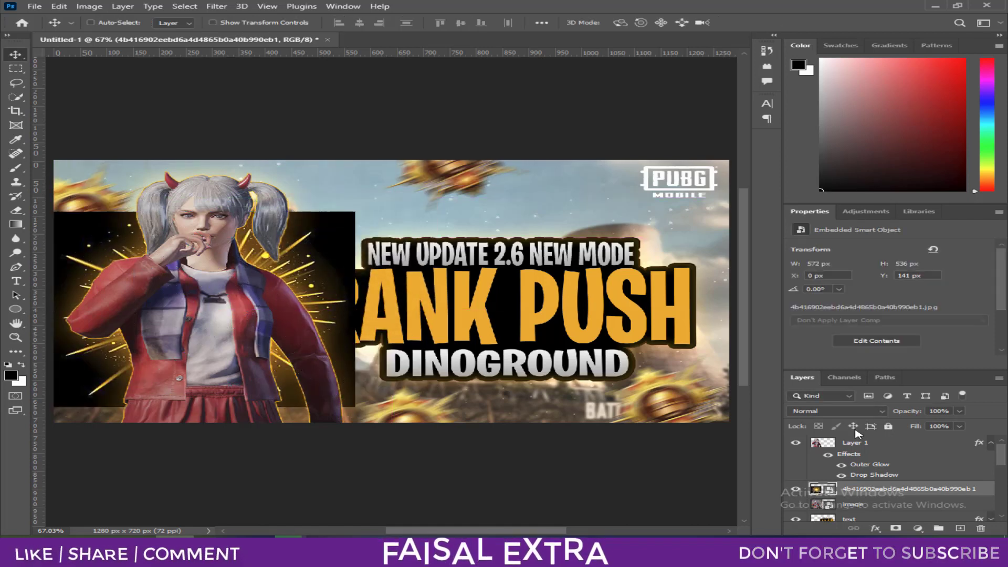
click(835, 411)
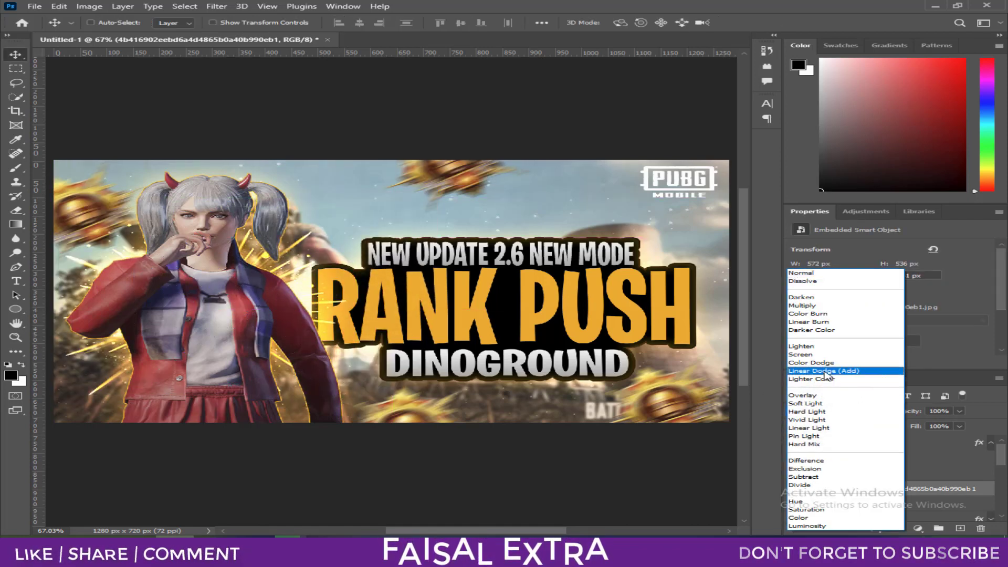
click(823, 370)
scroll(892, 472, down, 3)
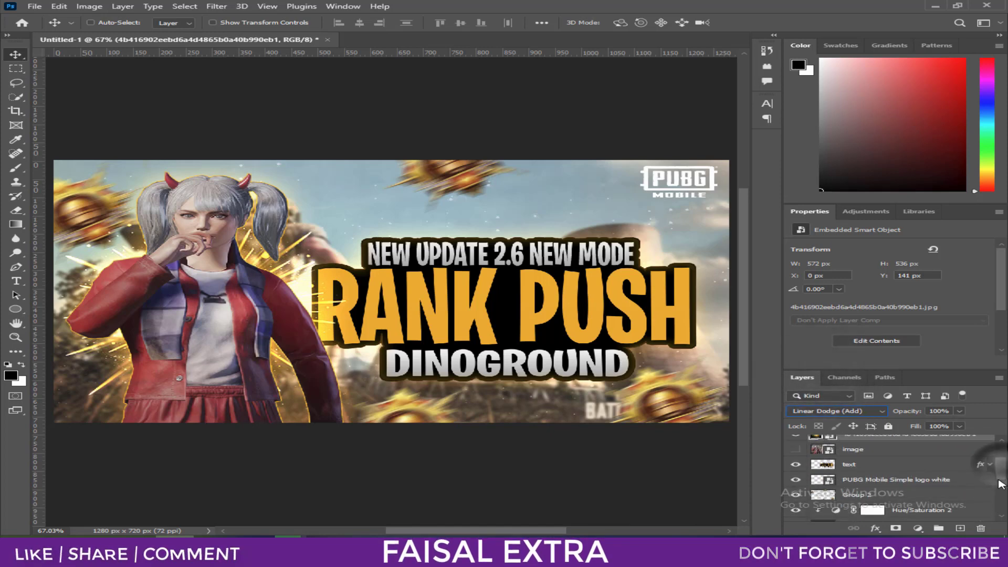
Step: Move the title text layer above the character layer with Normal blending
click(861, 461)
key(shift+alt+m)
click(835, 411)
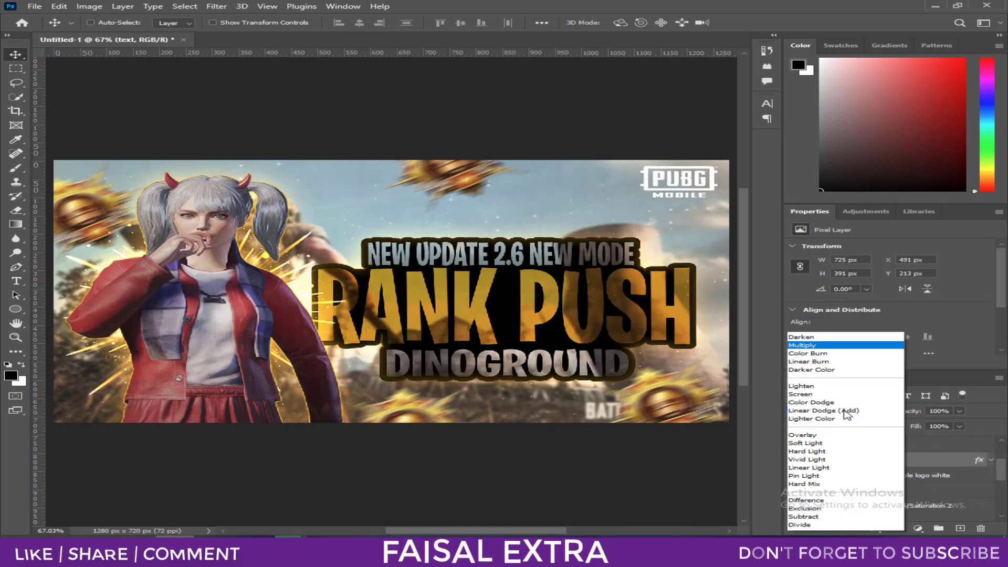
click(808, 274)
mouse_move(850, 460)
mouse_down()
mouse_move(841, 436)
mouse_move(880, 474)
mouse_up()
scroll(881, 474, up, 1)
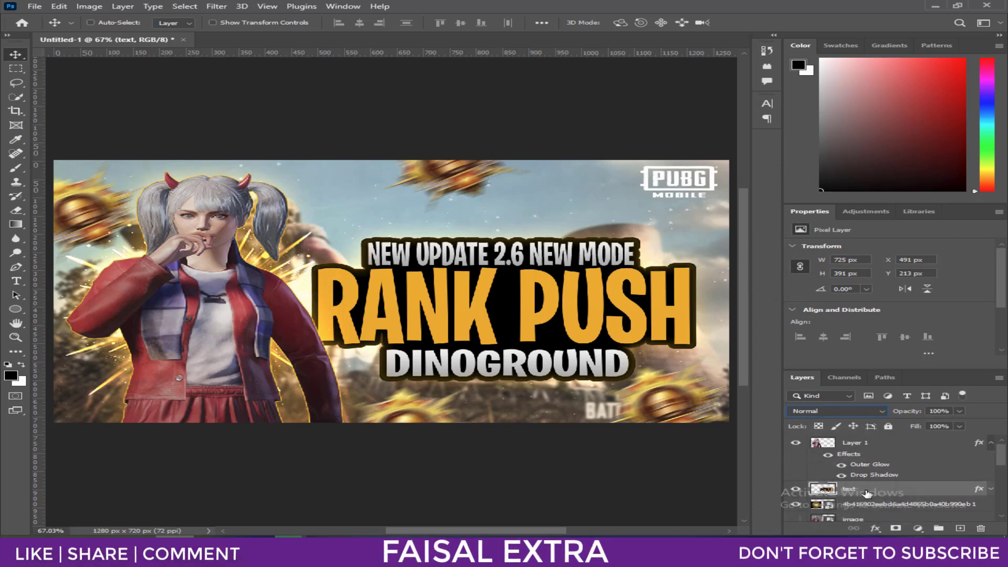
drag(865, 440, 865, 441)
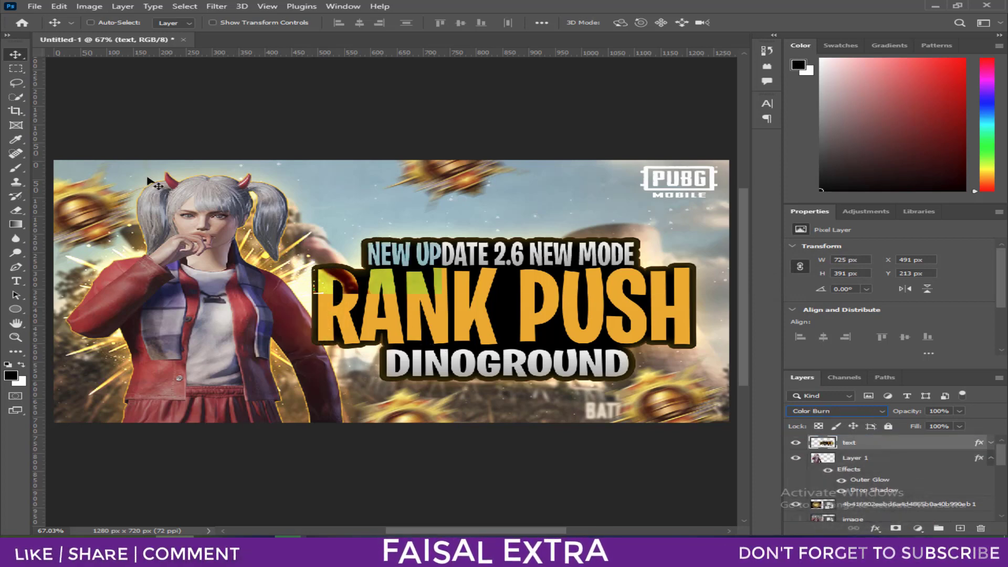
click(837, 410)
click(803, 271)
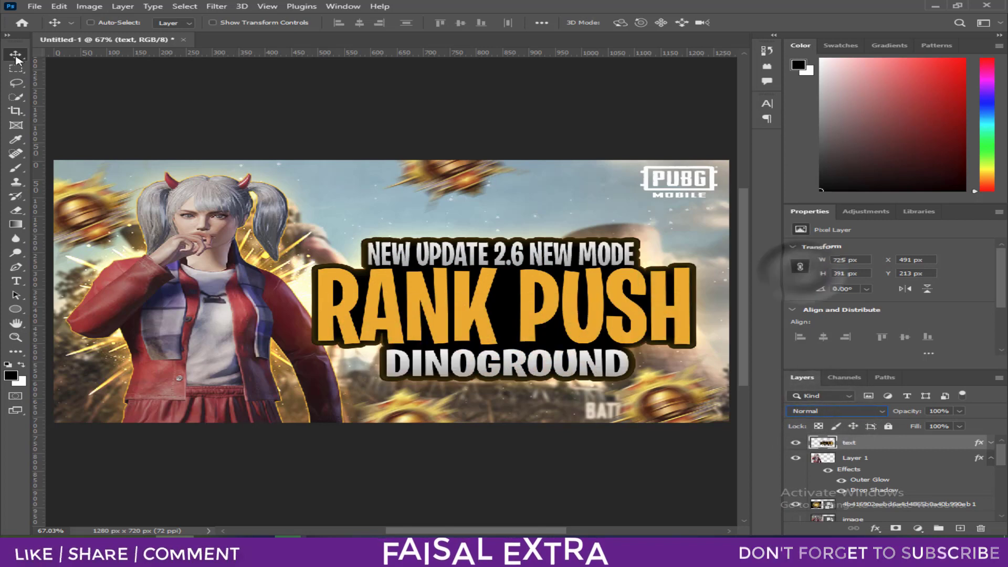
Step: Shift the title text right to X 533 px, then select the character layer
click(869, 459)
click(858, 444)
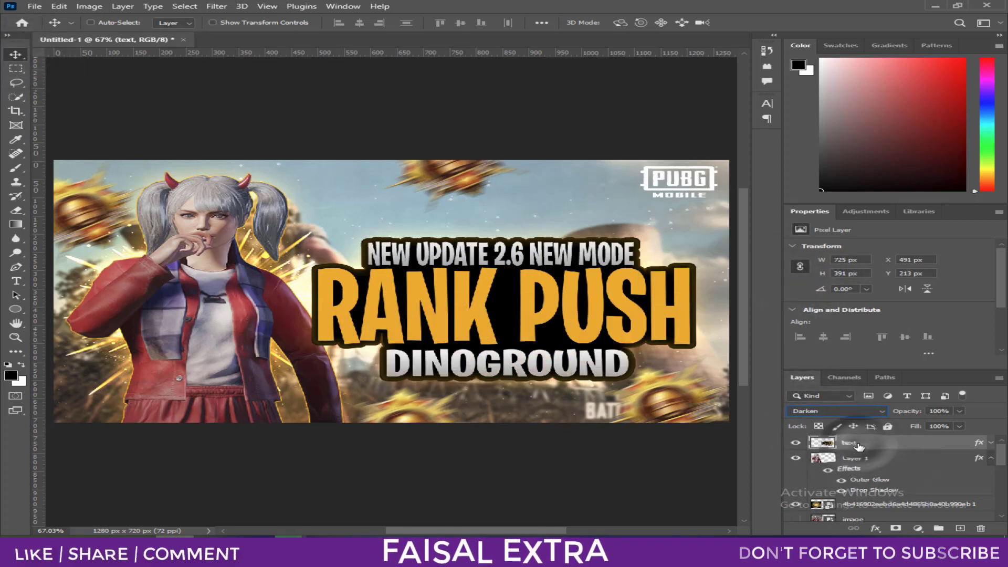
key(Up)
key(Up)
key(Up)
key(Up)
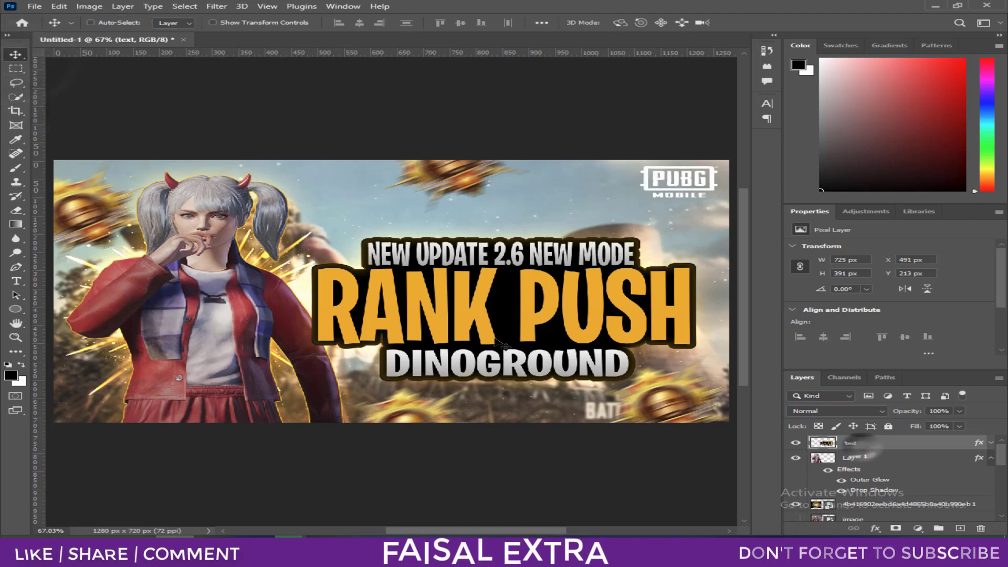
drag(500, 344, 470, 318)
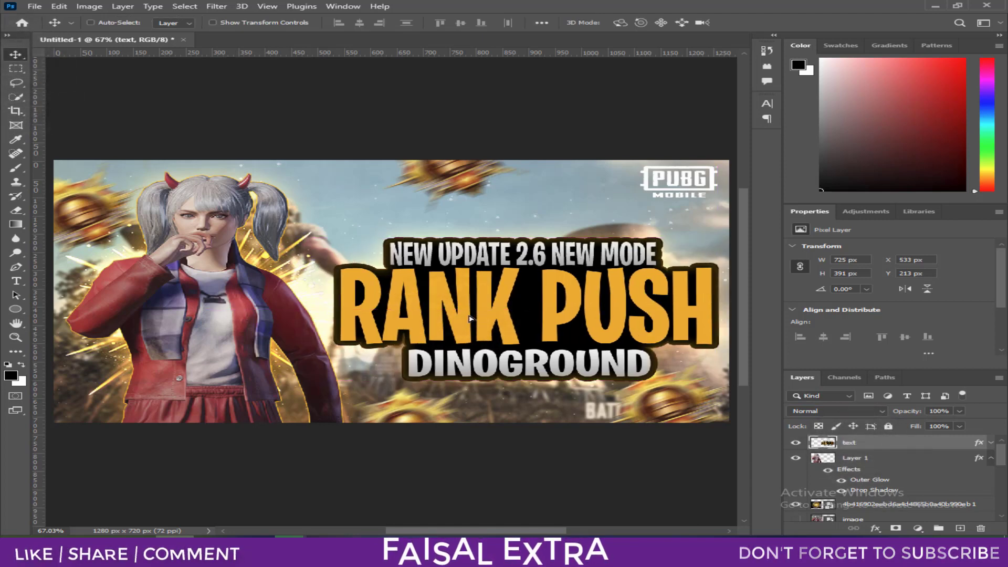
click(884, 463)
Step: Nudge the character right and scale the light burst up to about 736 × 617 px behind it
drag(218, 326, 232, 327)
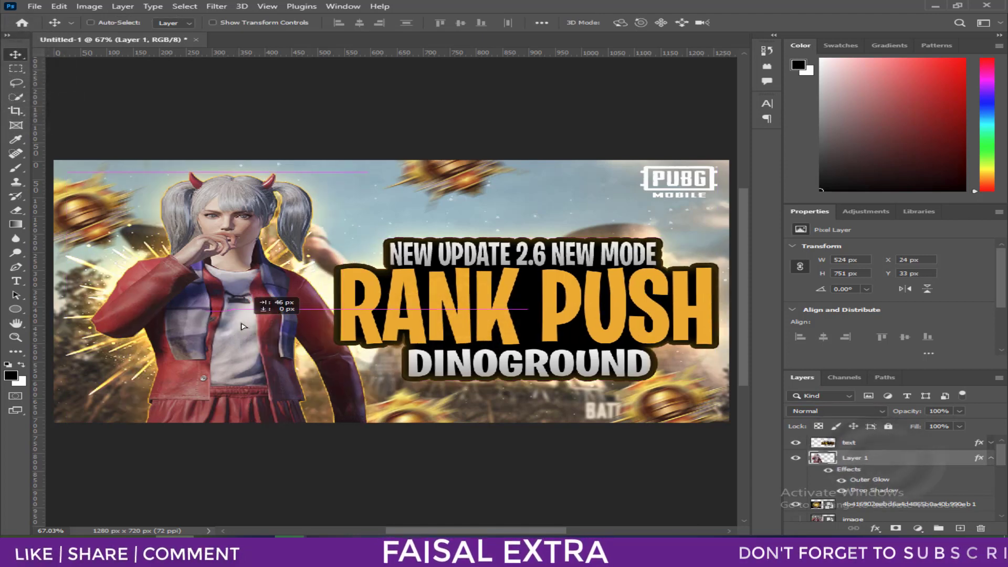
click(882, 504)
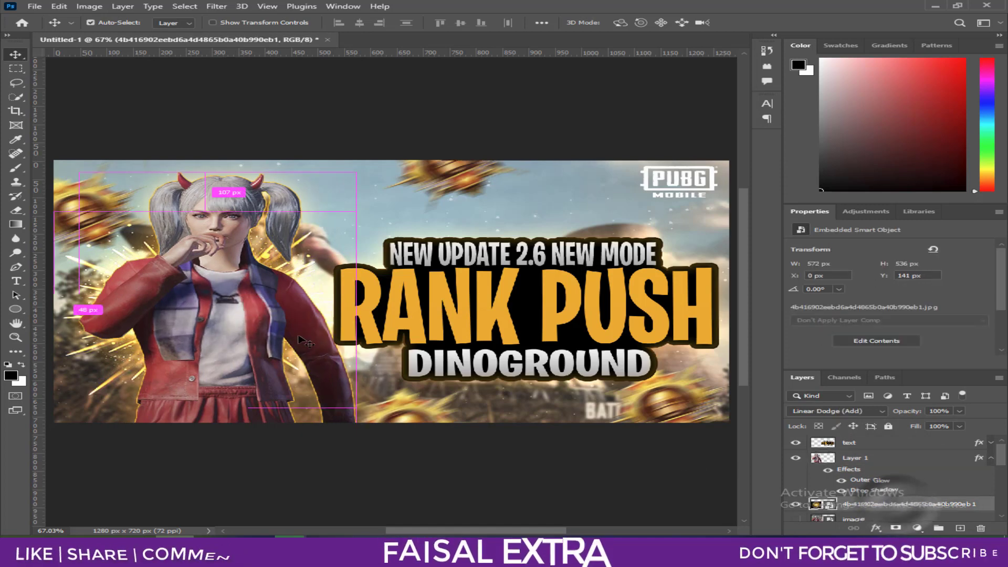
key(ctrl+t)
drag(370, 204, 410, 198)
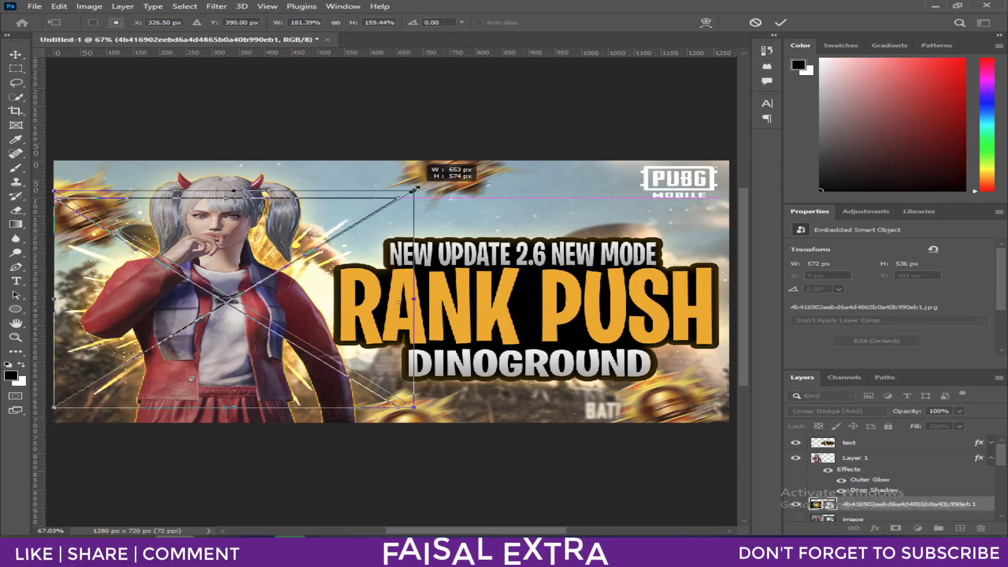
drag(272, 297, 279, 307)
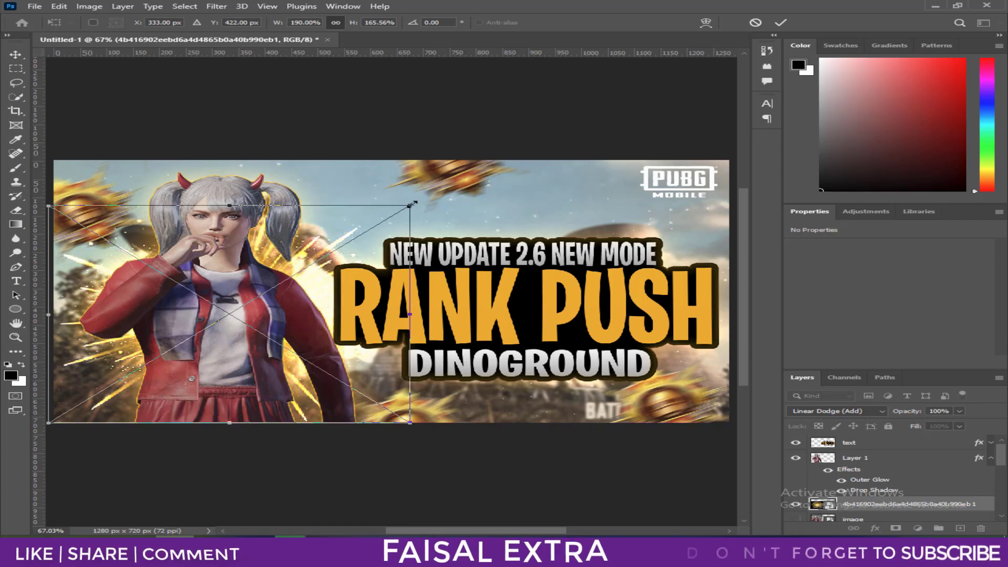
drag(410, 204, 437, 196)
key(Return)
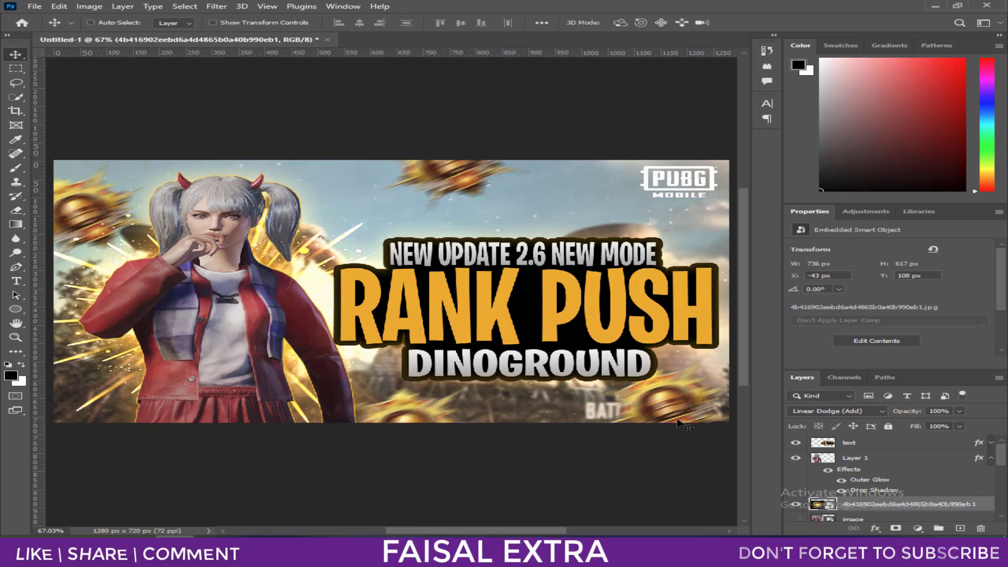
click(881, 464)
Step: Add an Inner Glow to the character layer with size 25 px and 50% opacity
right_click(881, 464)
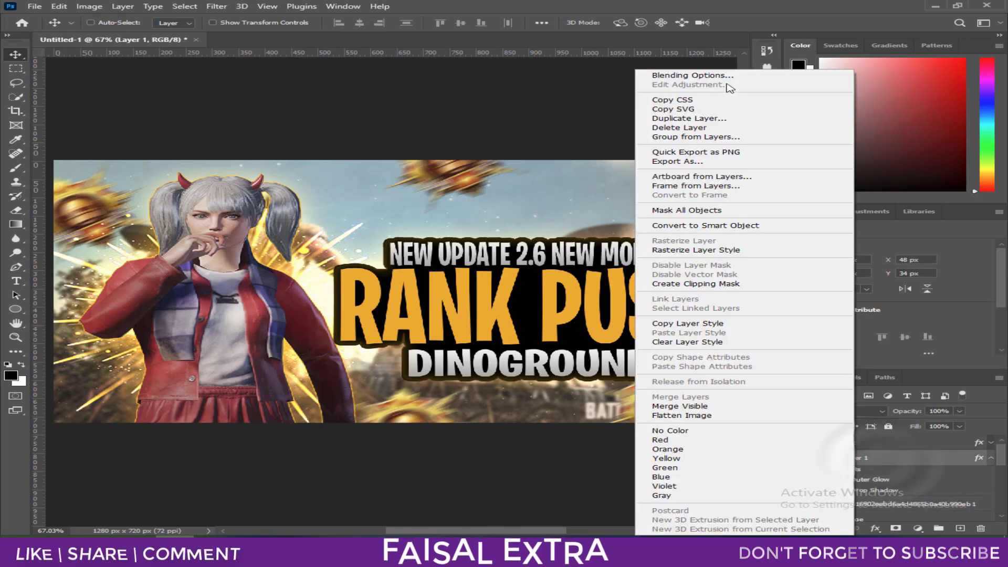
key(Escape)
drag(420, 256, 614, 250)
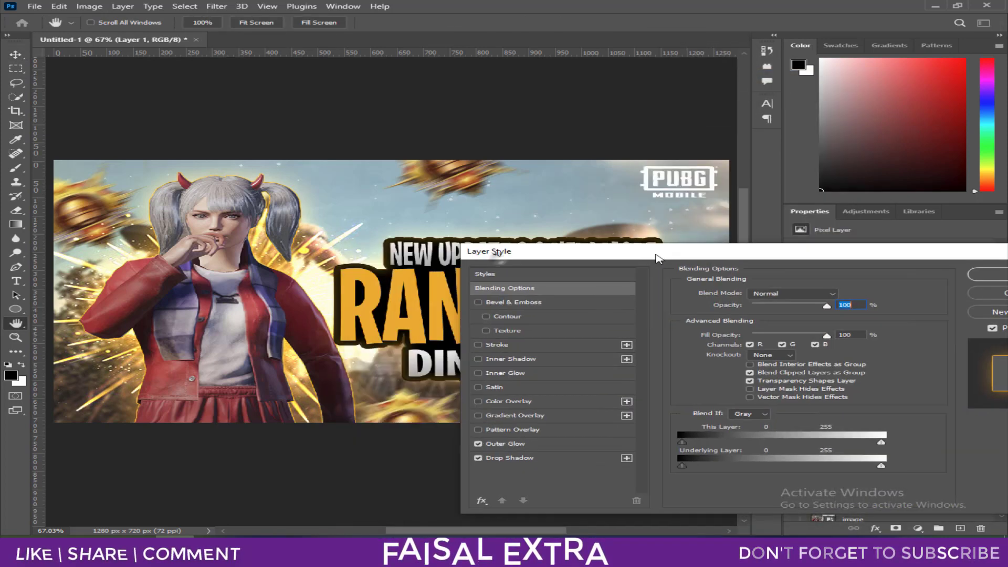
click(602, 373)
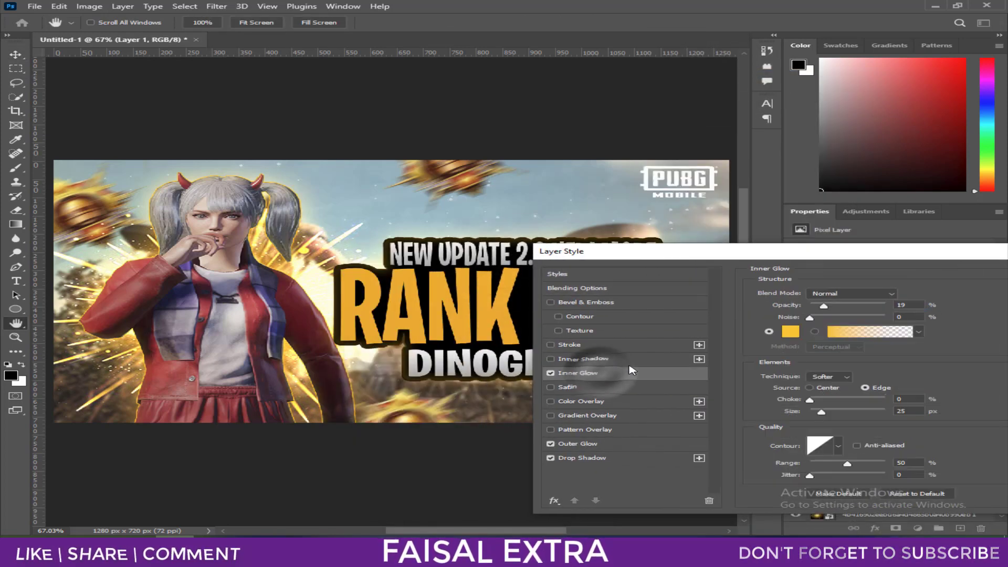
drag(887, 250, 816, 246)
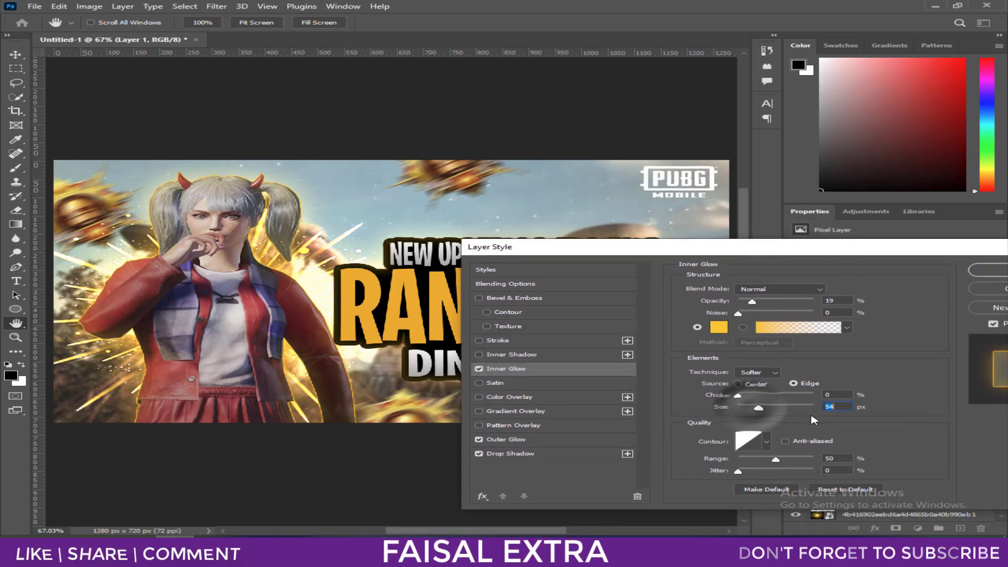
double_click(834, 406)
text(25)
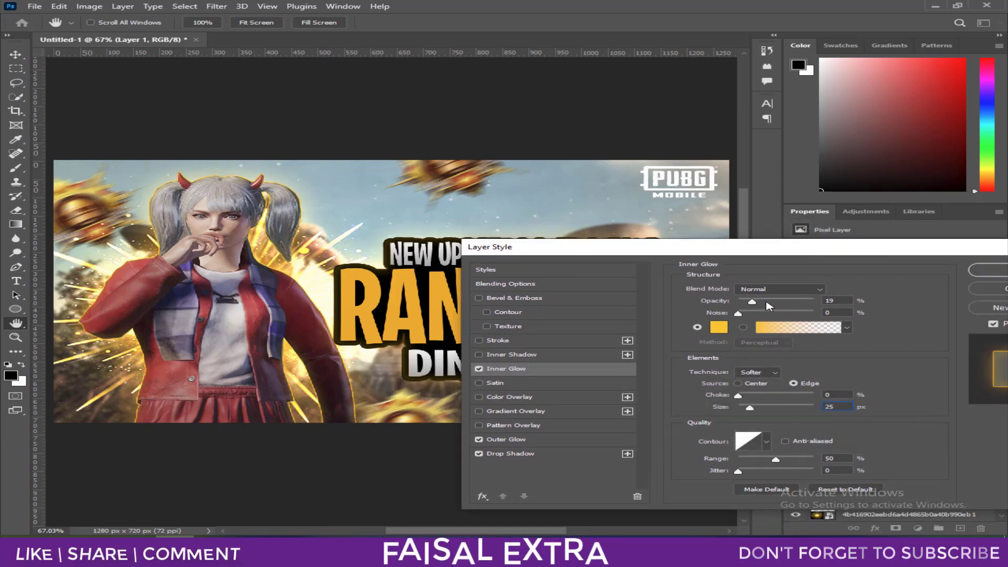
double_click(834, 300)
text(50)
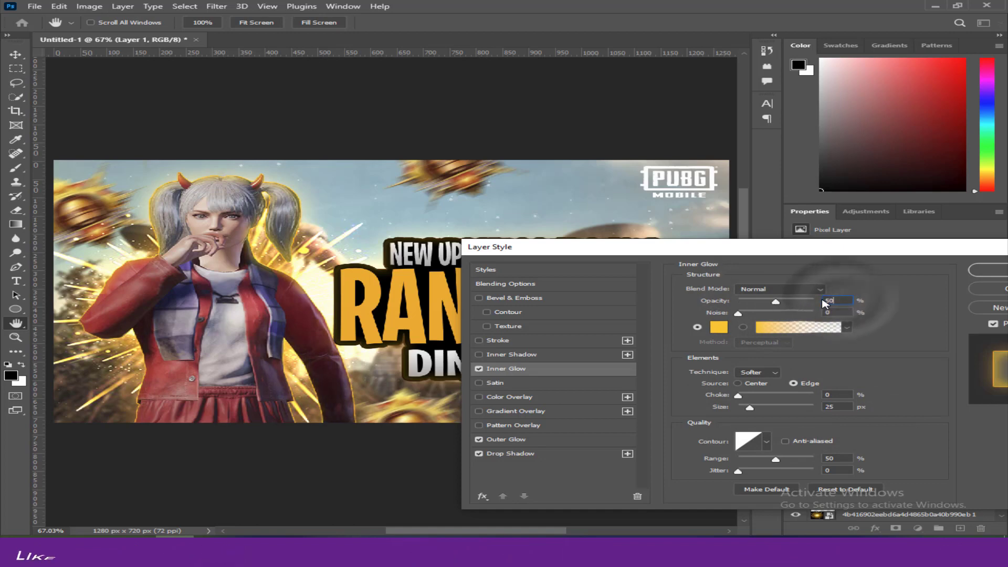
Step: Add an orange ffa31a Inner Shadow, adjust its opacity, and apply the layer styles
drag(728, 246, 729, 245)
click(512, 355)
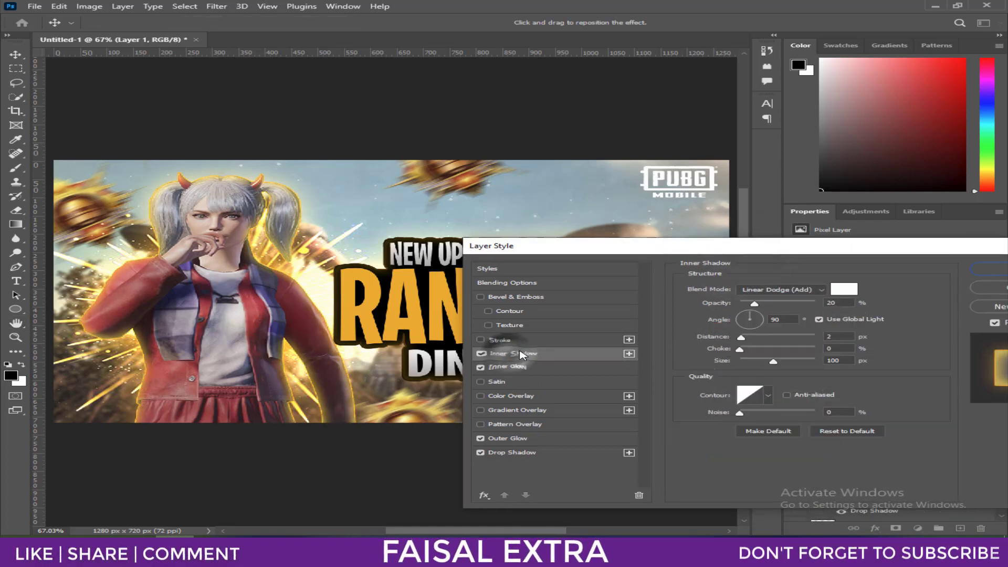
click(842, 290)
text(ffa31a)
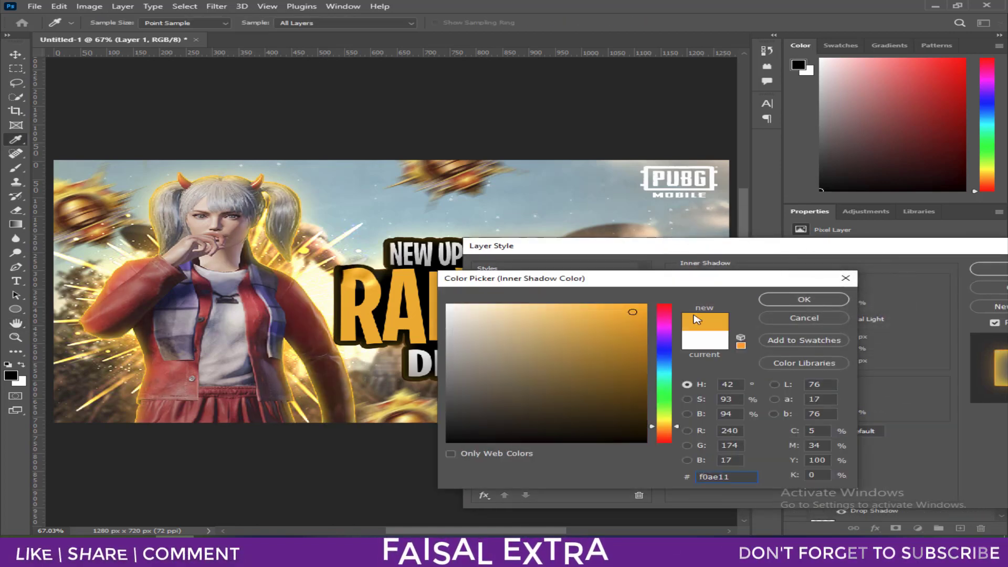
key(Return)
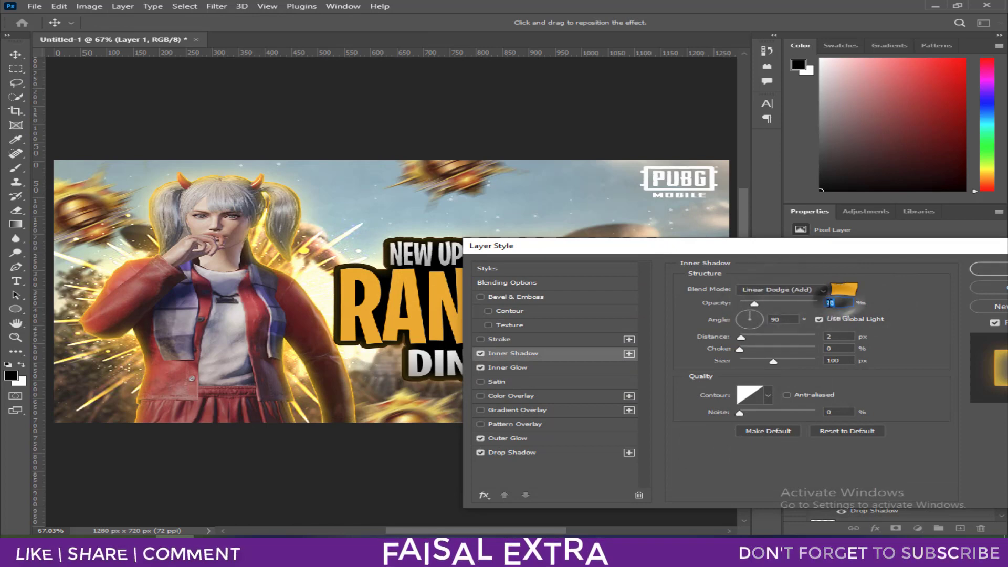
text(1)
click(1003, 267)
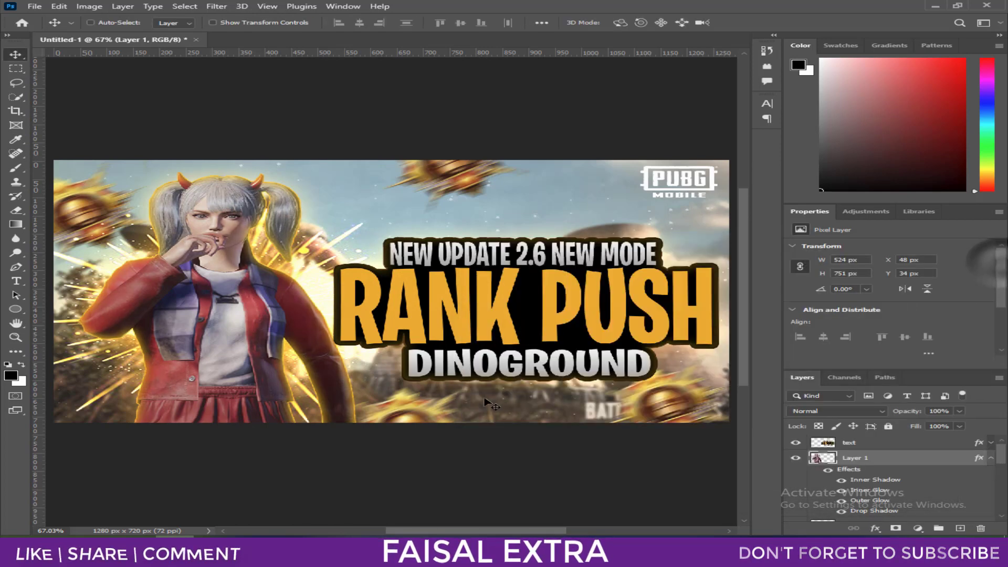
Step: Scale the glowing character layer up slightly
key(ctrl+t)
drag(354, 172, 364, 165)
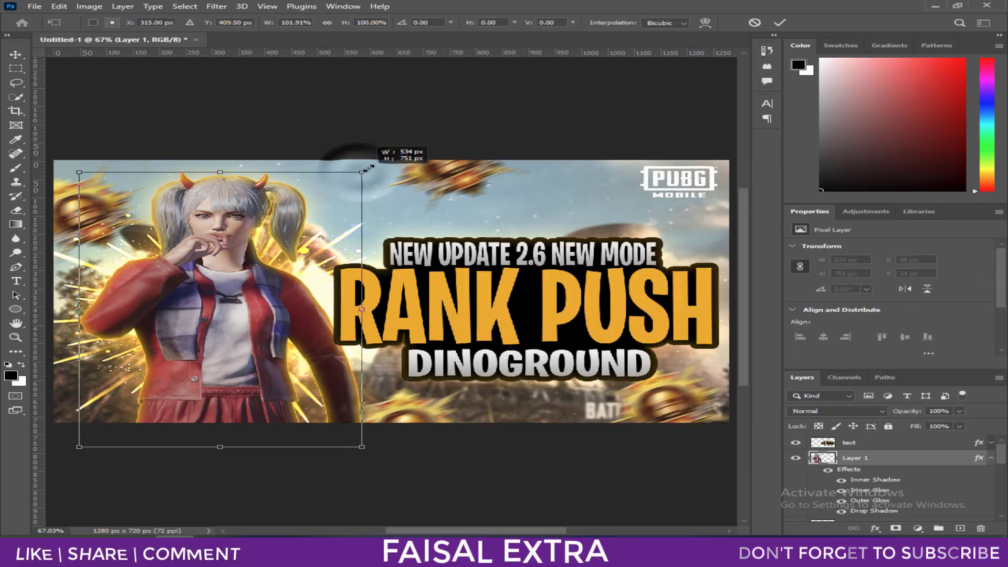
key(Return)
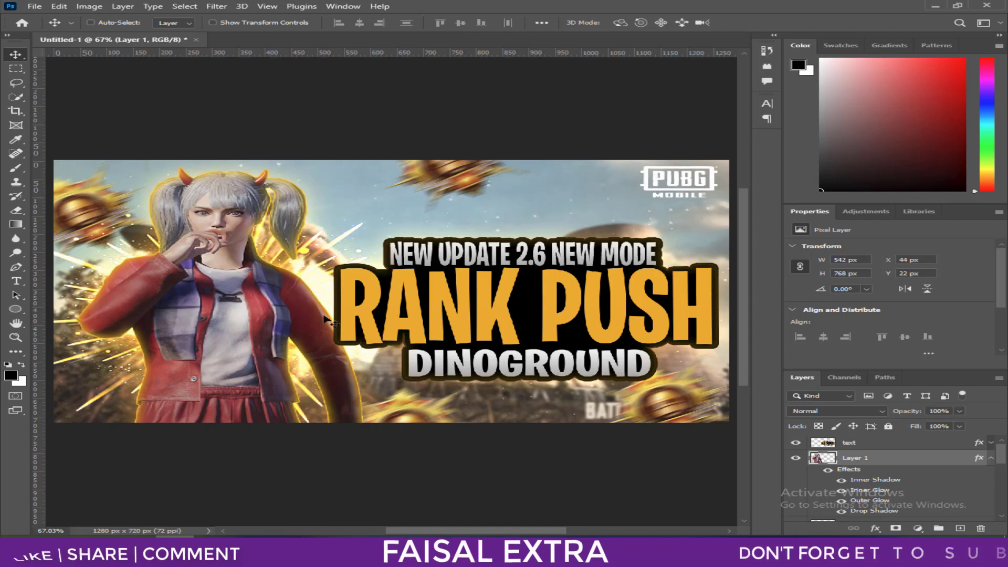
Step: Open 001.png as its own separate document alongside Untitled-1
click(35, 5)
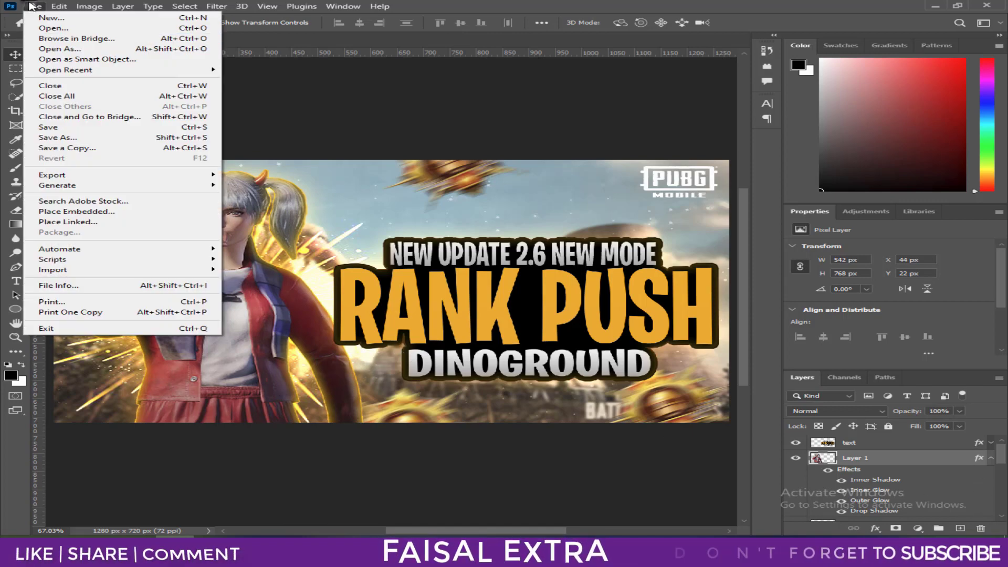
key(Escape)
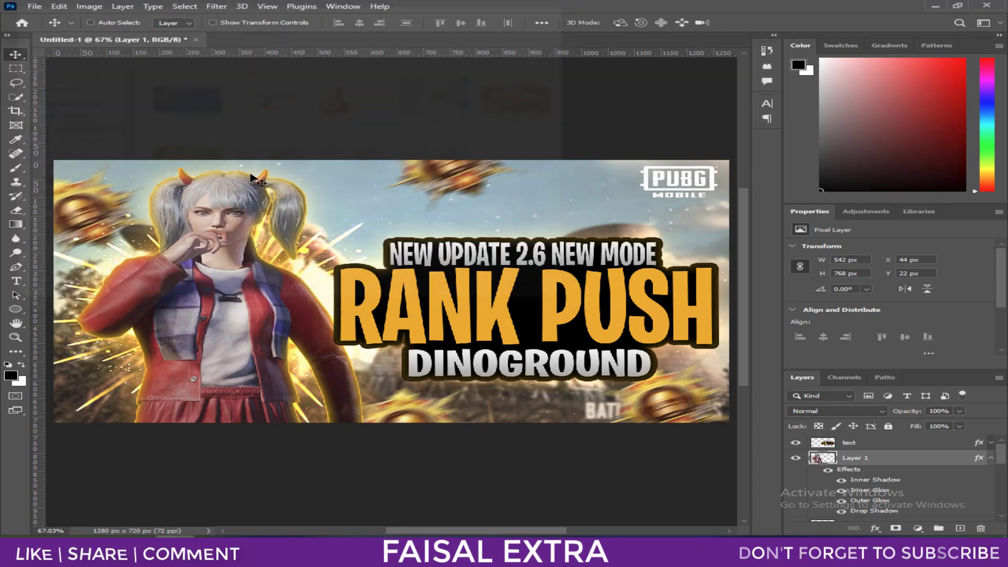
key(ctrl+n)
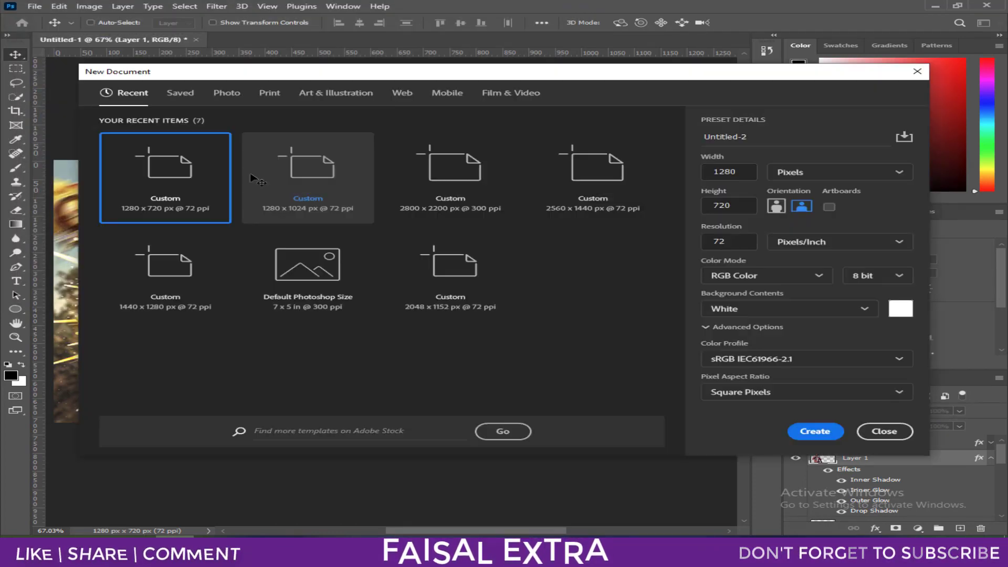
click(878, 428)
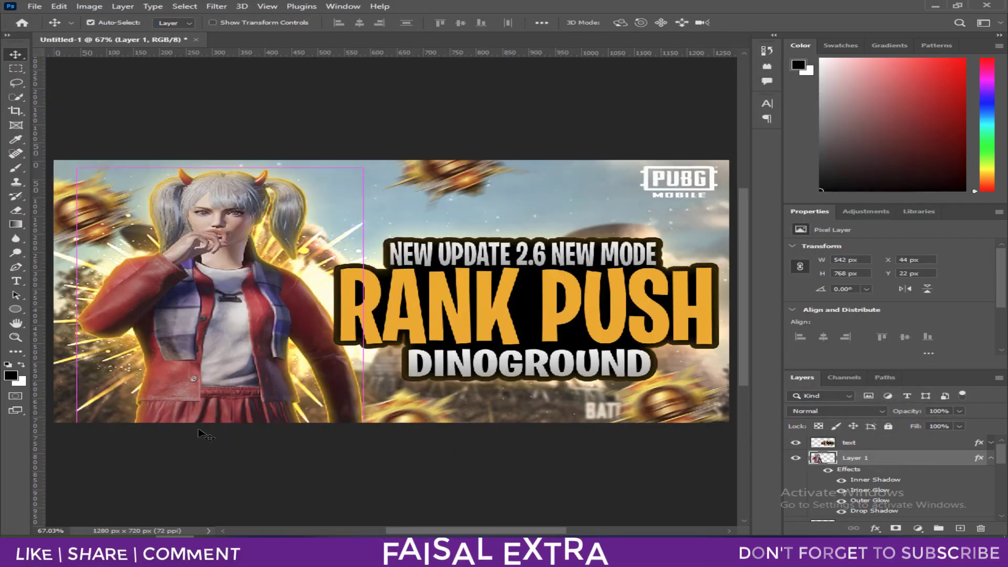
key(ctrl+o)
double_click(190, 108)
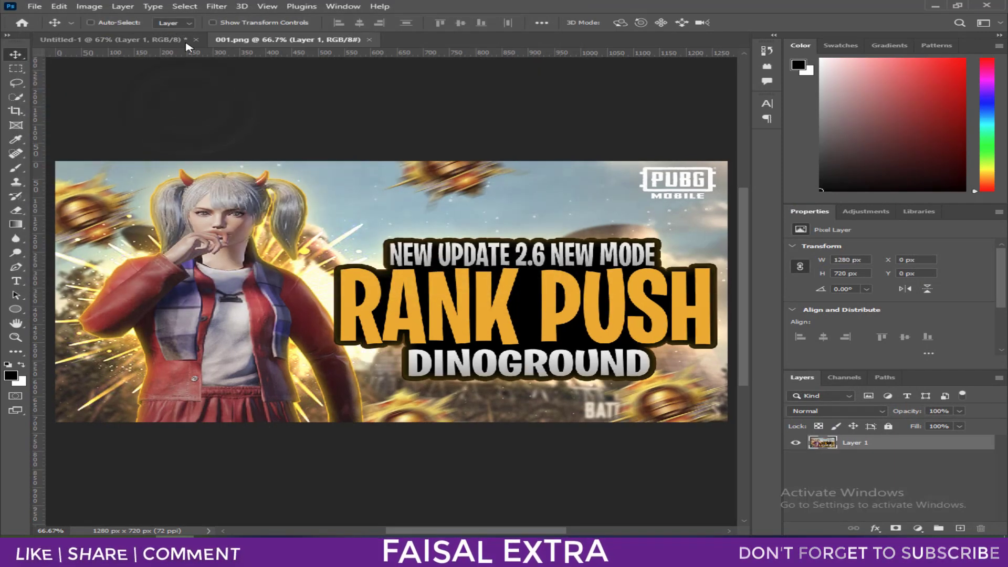
click(157, 40)
click(257, 40)
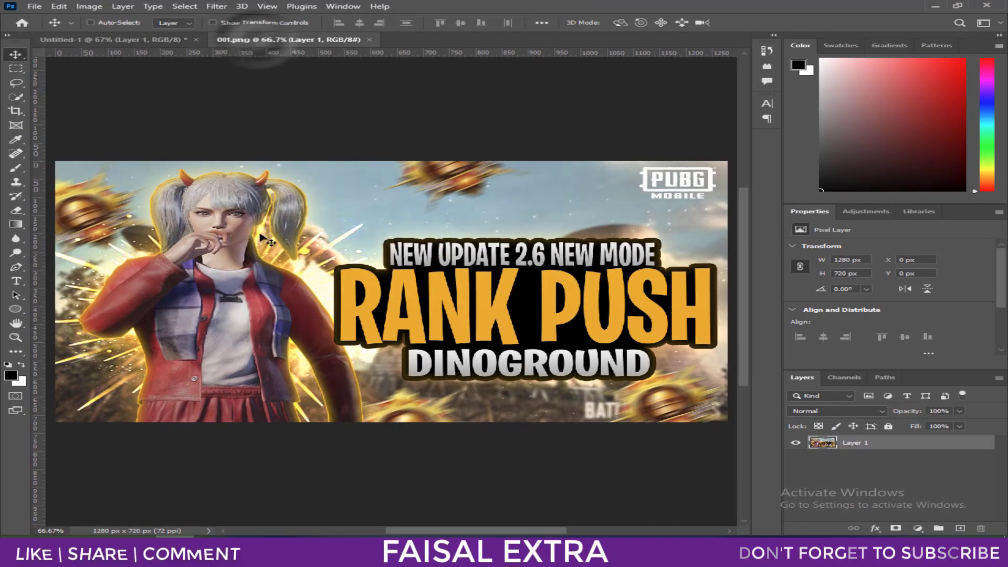
click(217, 8)
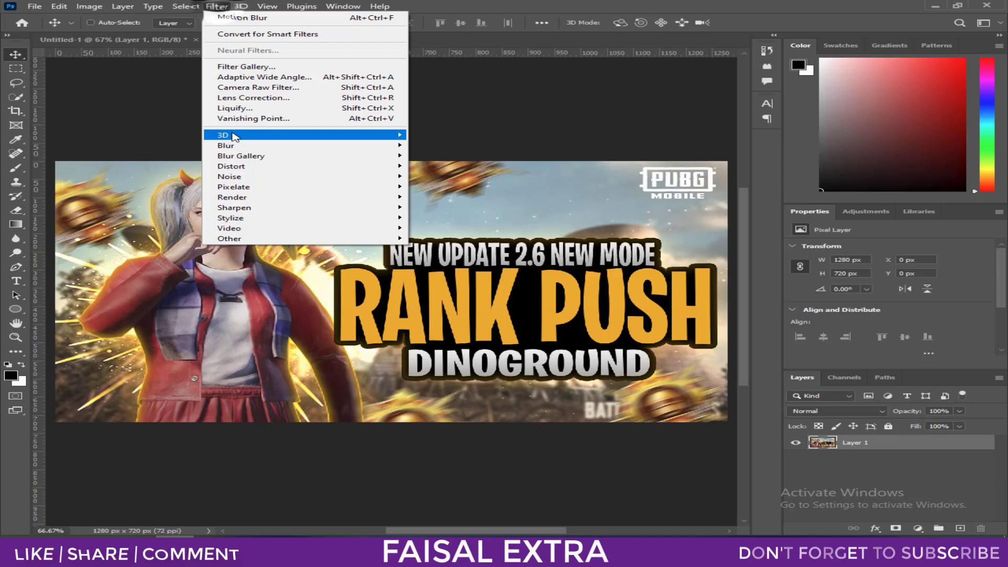
Step: Raise Clarity to +22 in the Camera Raw Filter, leaving exposure at 0
click(256, 86)
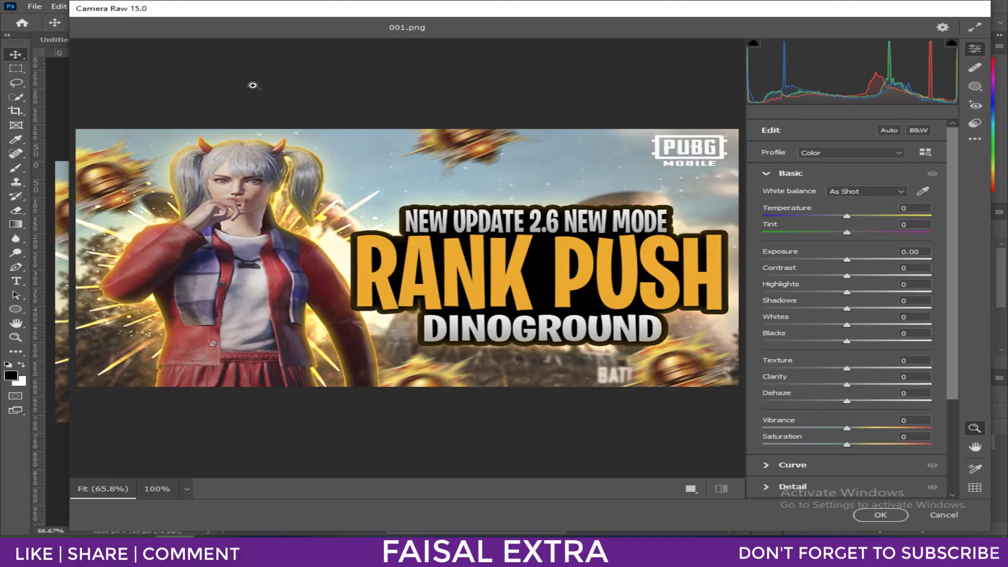
drag(848, 386, 866, 386)
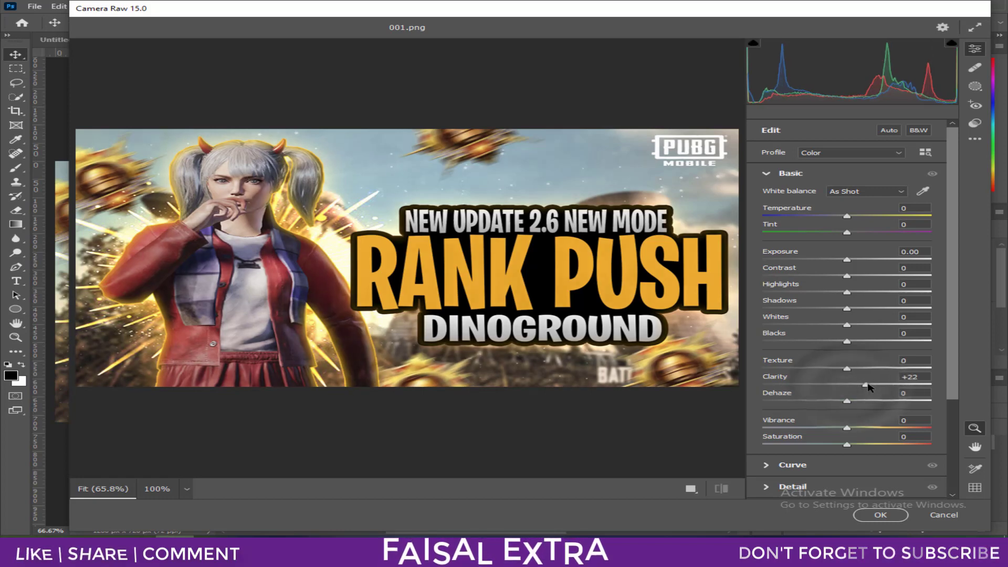
mouse_move(847, 259)
mouse_down()
mouse_move(857, 309)
mouse_move(836, 341)
mouse_up()
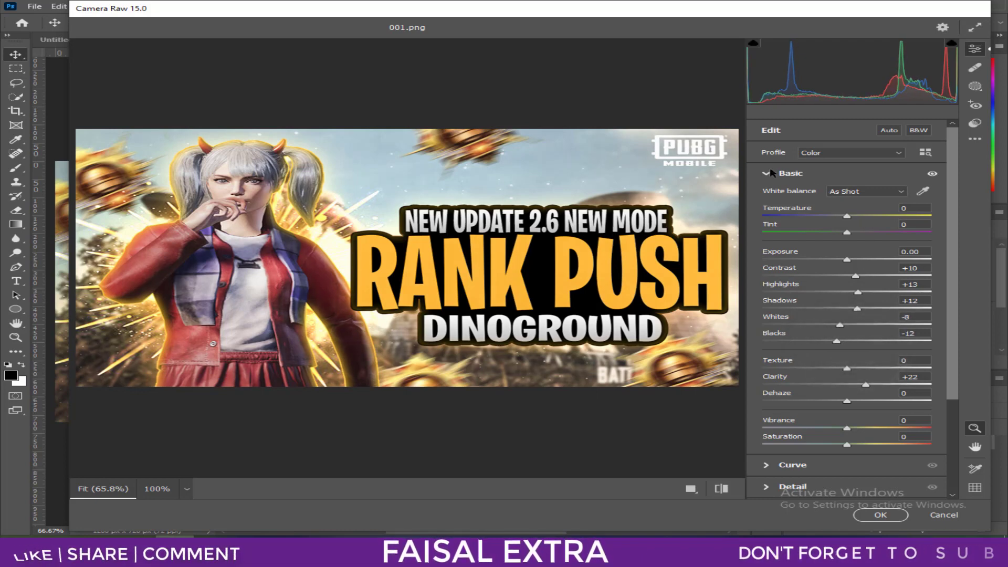
Step: Apply the Vintage 01 profile at amount 150 and commit the Camera Raw grade
click(926, 154)
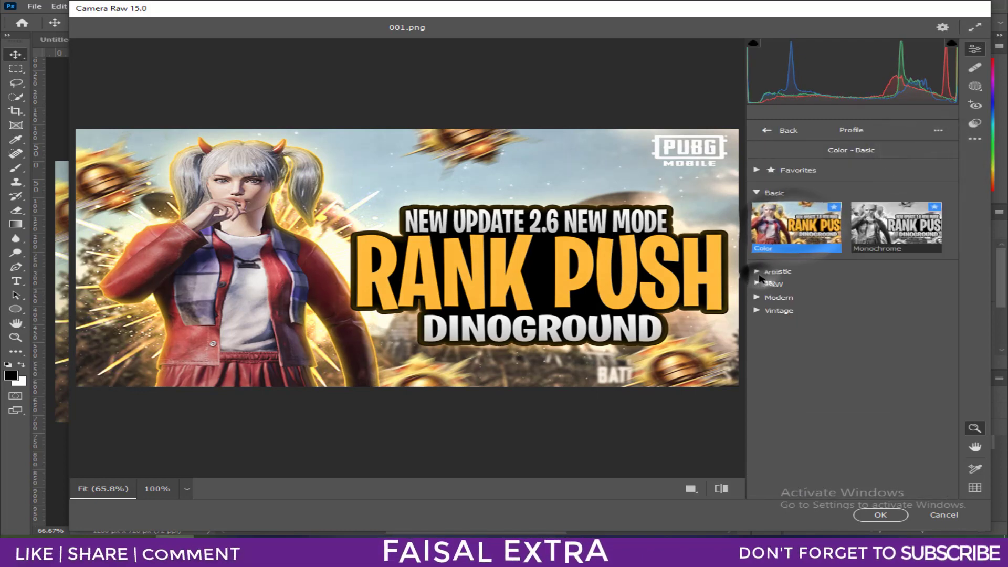
click(758, 312)
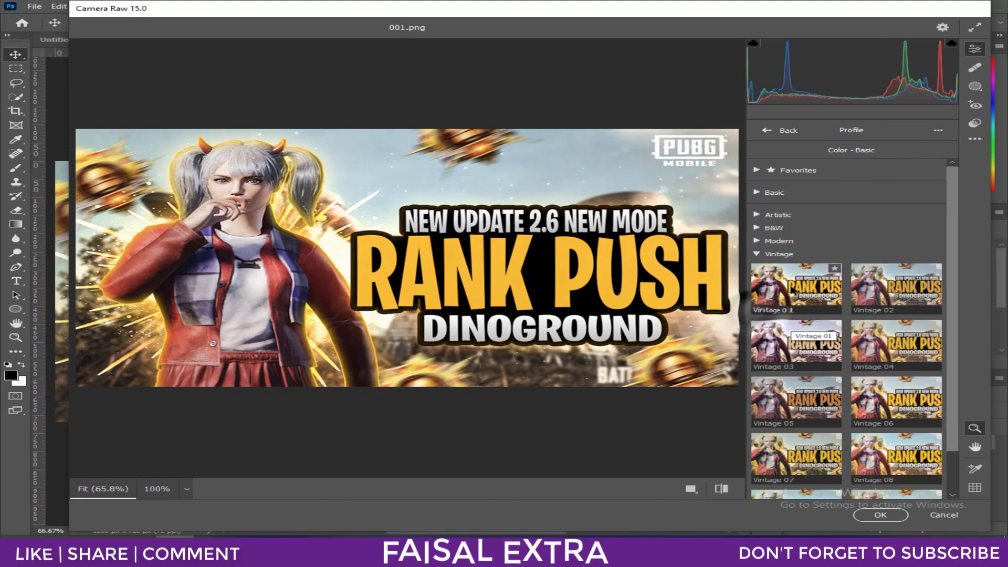
click(827, 288)
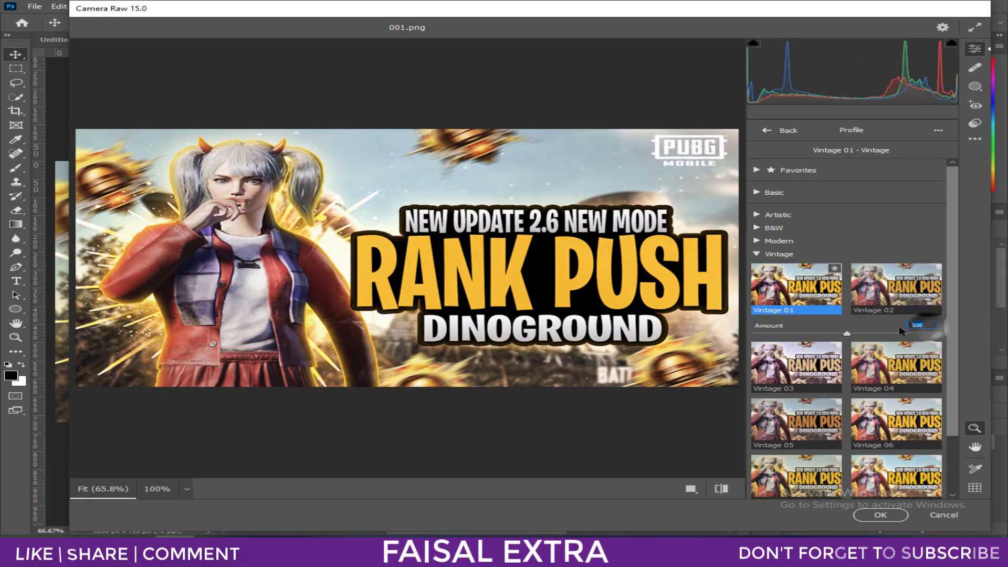
text(150)
key(Return)
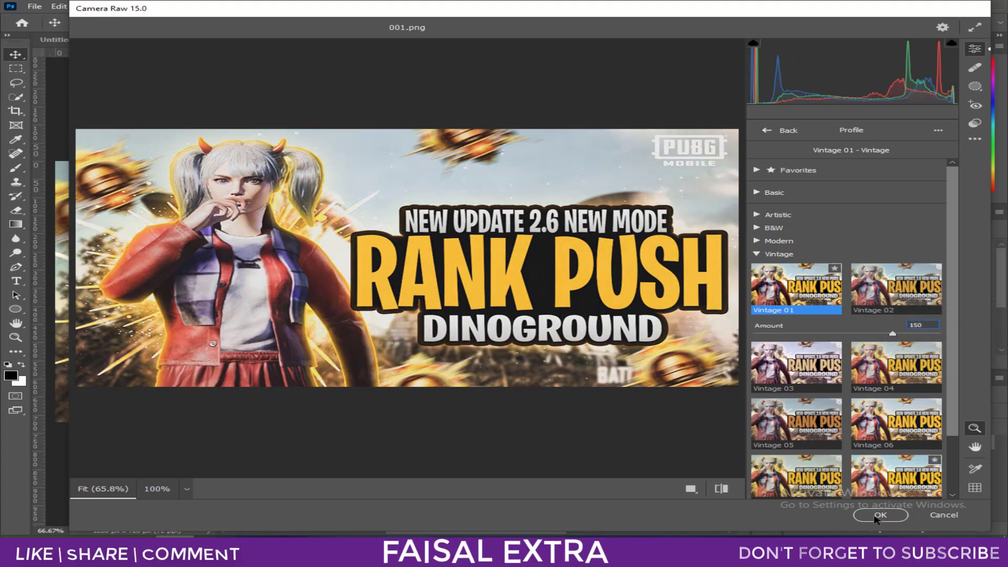
click(877, 515)
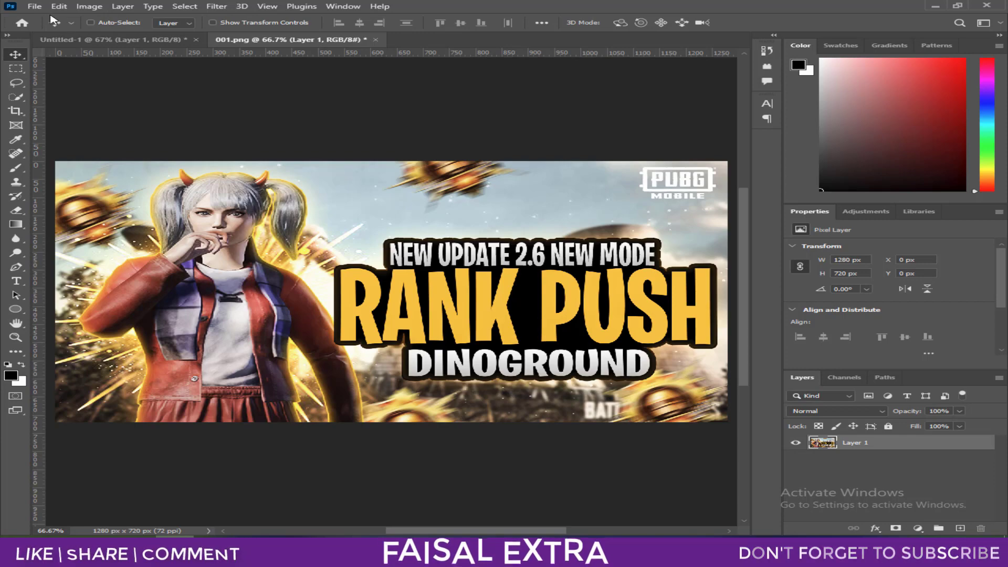
Step: Quick-export the graded thumbnail as a PNG
click(34, 6)
click(278, 167)
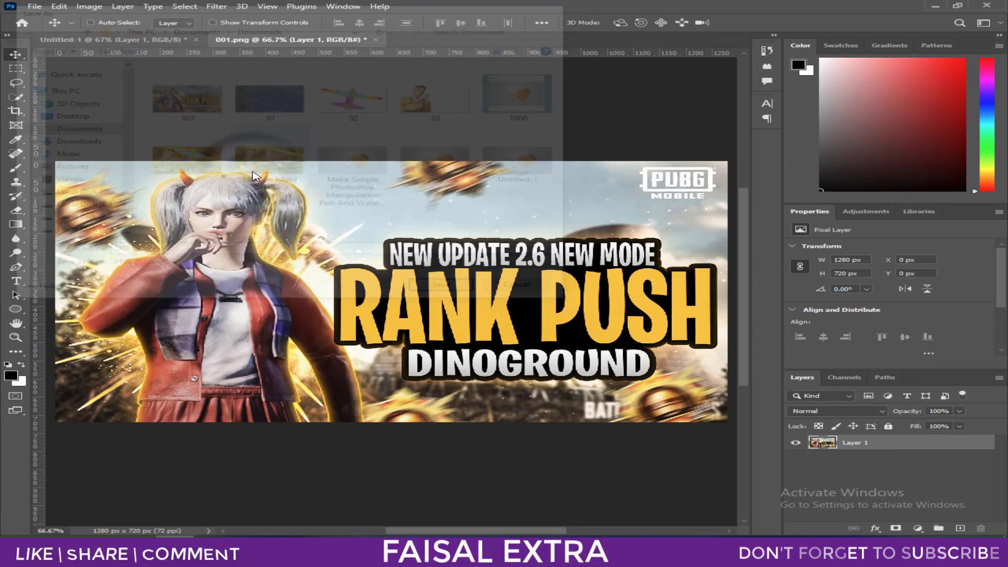